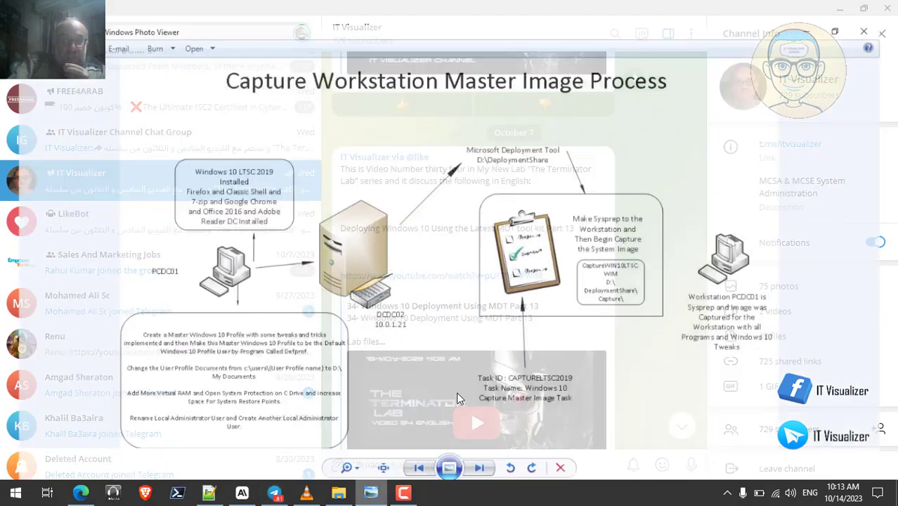
# Close the Capture Workstation Master Image Process diagram in Windows Photo Viewer
pyautogui.click(883, 9)
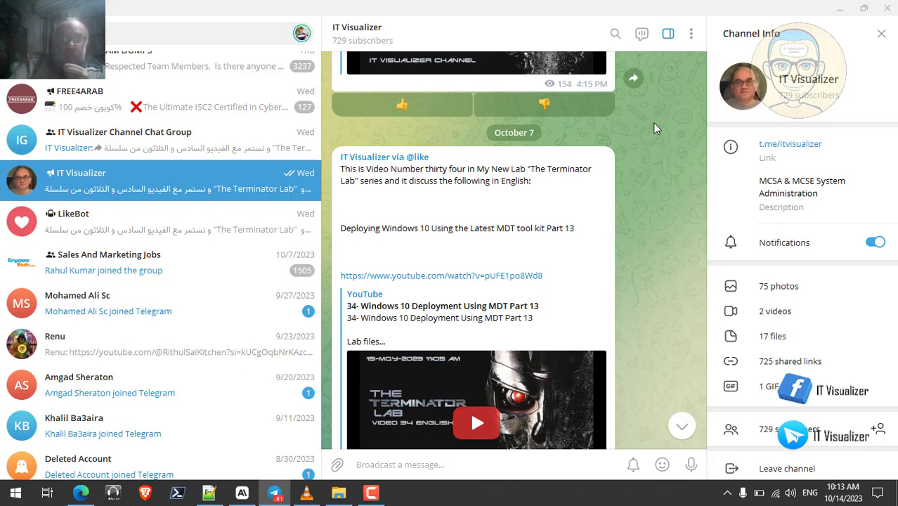
# Minimize Telegram and bring up Steps.txt, selecting WIN11PROX64 on line 258
pyautogui.click(844, 8)
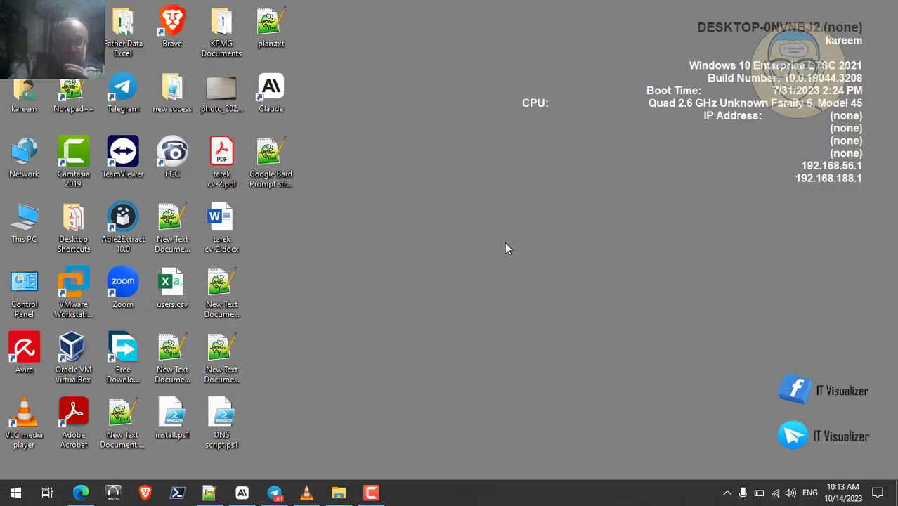
pyautogui.click(306, 494)
pyautogui.click(306, 494)
pyautogui.click(209, 494)
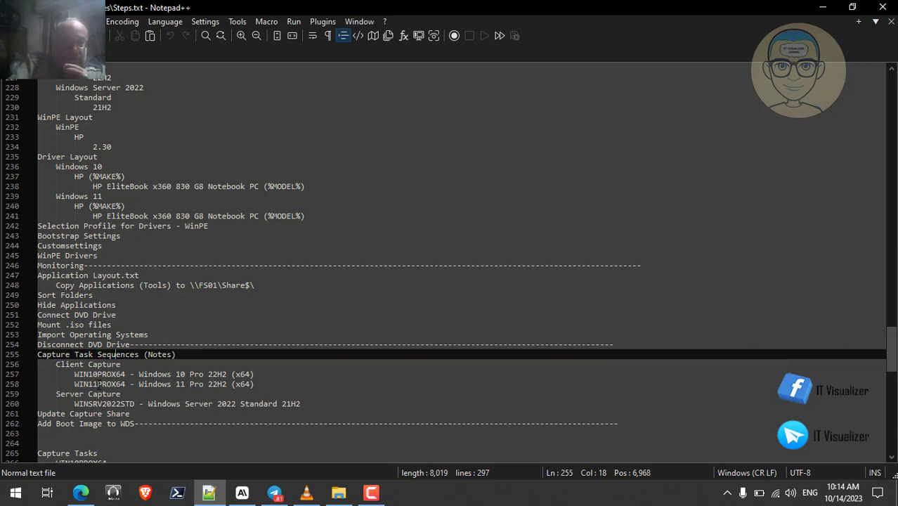
pyautogui.doubleClick(80, 384)
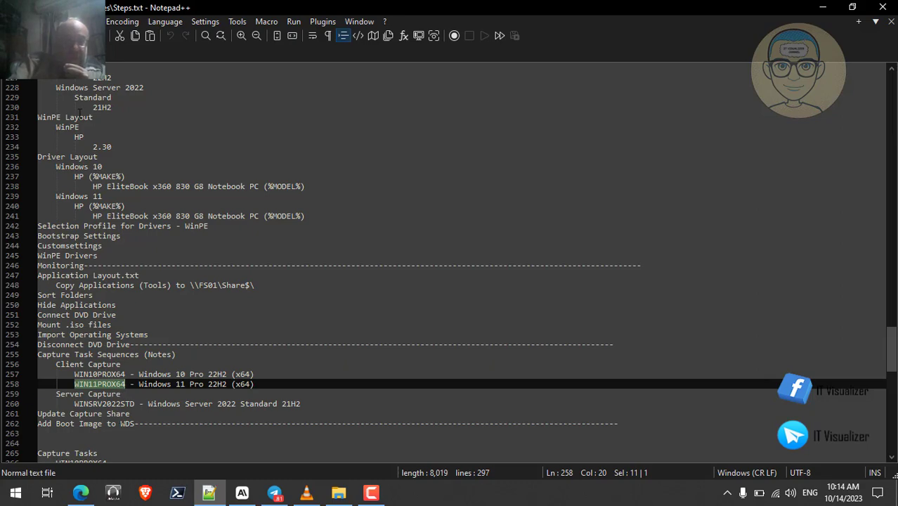
# Try reopening the recent Capture - Windows 10.txt, dismiss the error, then bring up the Open dialog
pyautogui.click(14, 21)
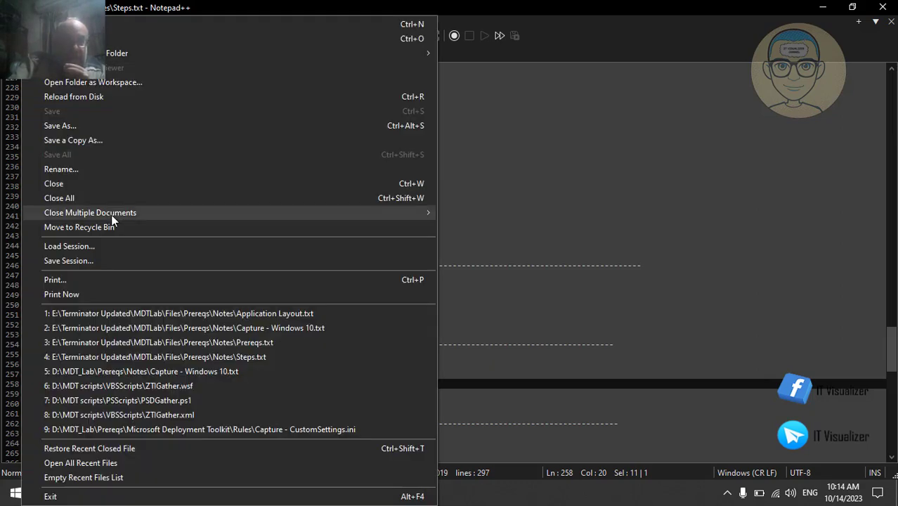
pyautogui.click(187, 328)
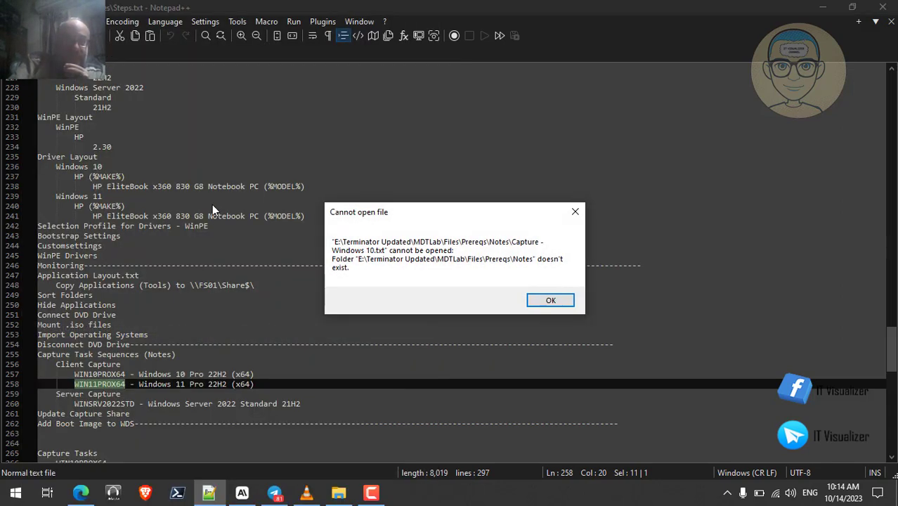
pyautogui.click(551, 301)
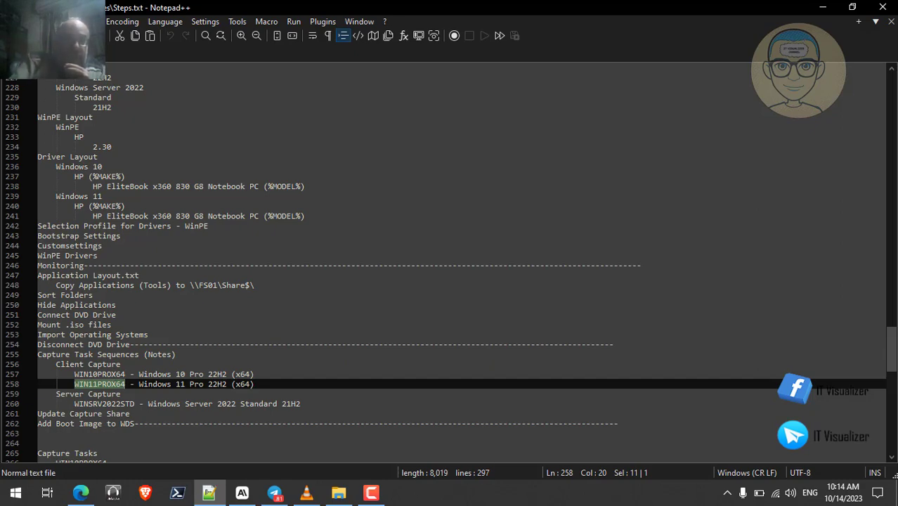
pyautogui.hotkey('ctrl', 'o')
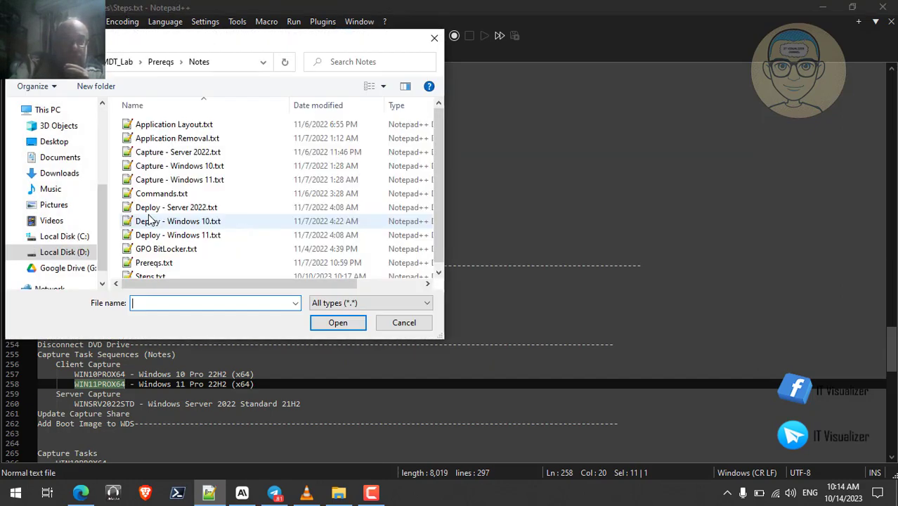
# Open Capture - Windows 10.txt and Capture - Server 2022.txt in new tabs
pyautogui.click(187, 168)
pyautogui.click(338, 322)
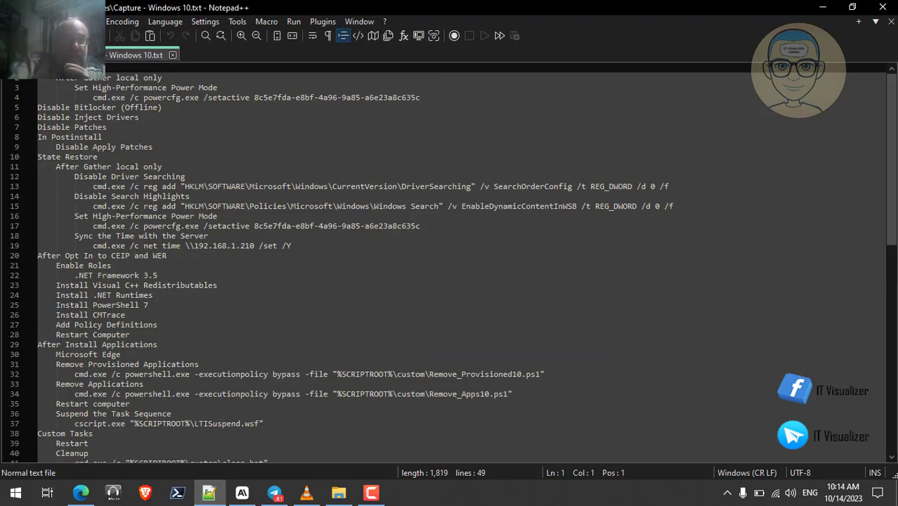
pyautogui.click(12, 21)
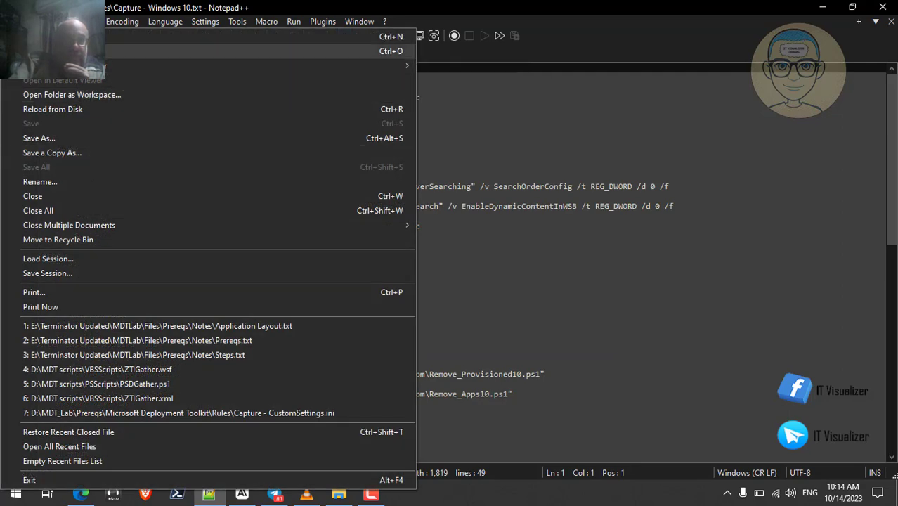
pyautogui.click(71, 51)
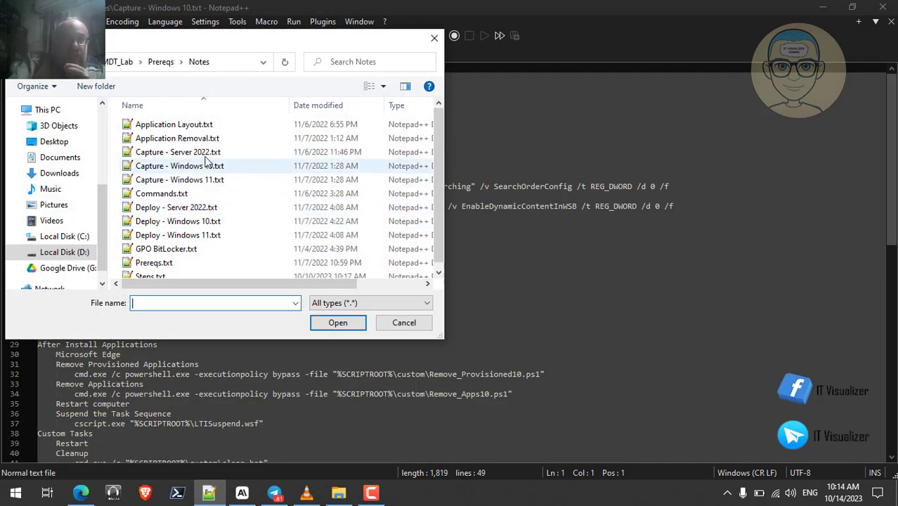
pyautogui.click(208, 153)
pyautogui.click(341, 322)
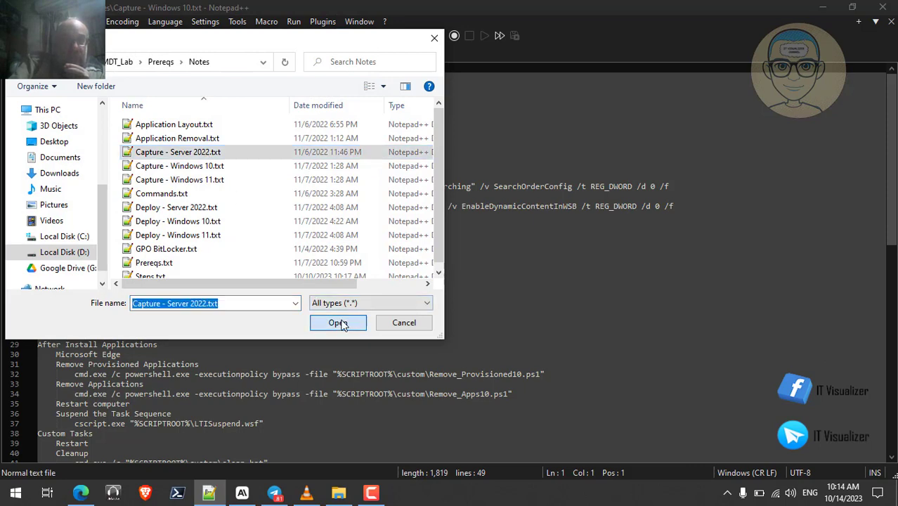
# Review the Windows 10 capture notes, return to Steps.txt's Client Capture line, and minimize Notepad++
pyautogui.click(112, 54)
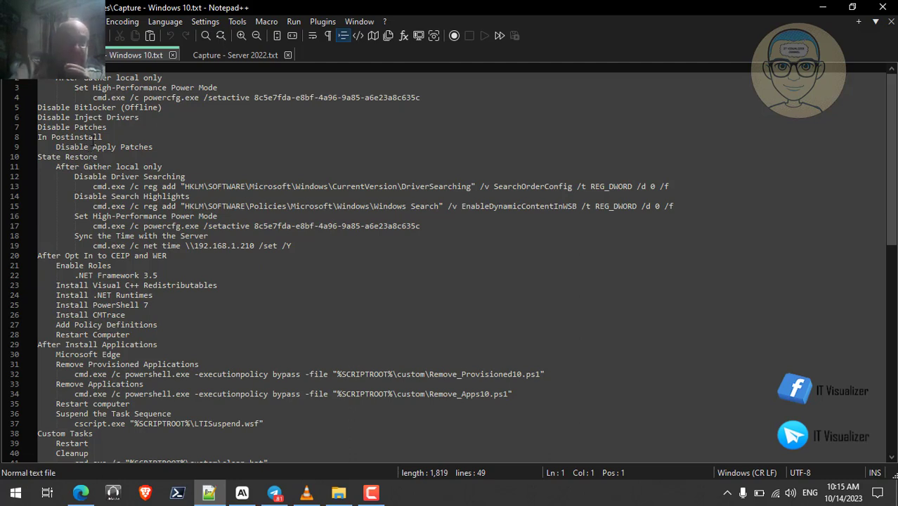
pyautogui.click(33, 56)
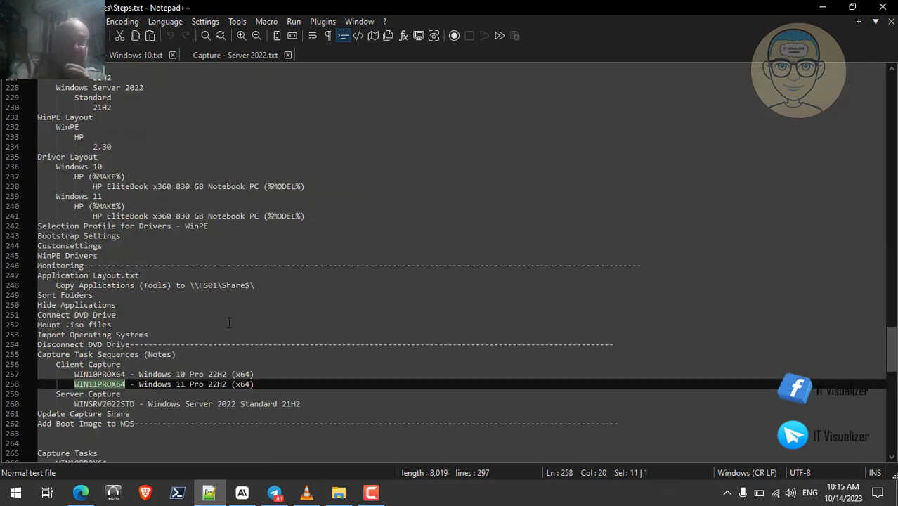
pyautogui.click(85, 364)
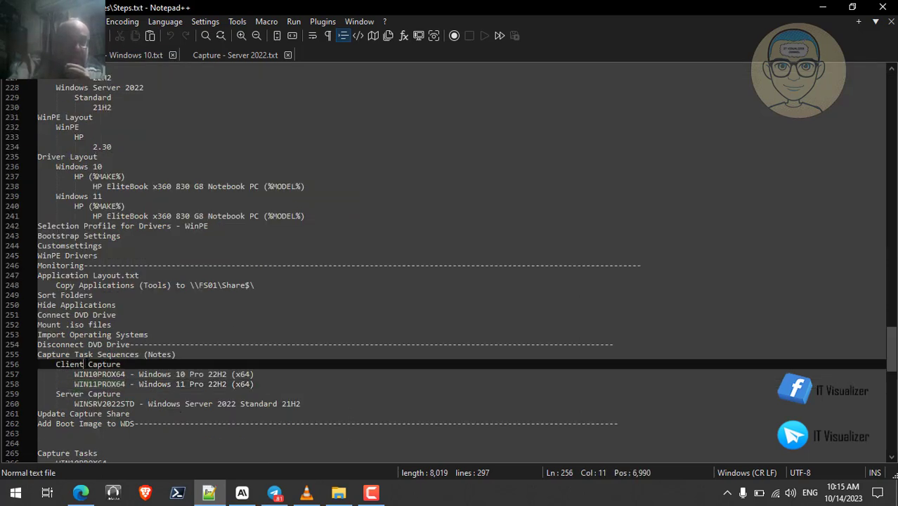
pyautogui.click(106, 354)
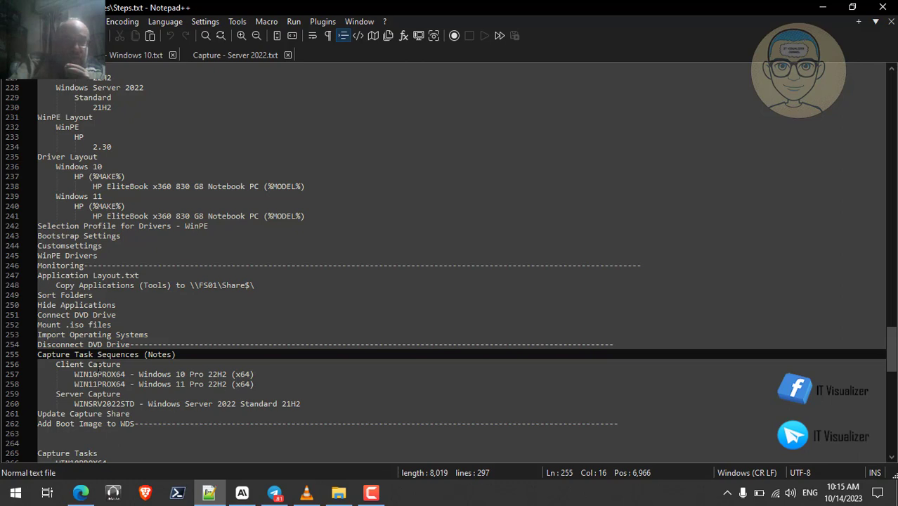
pyautogui.click(97, 364)
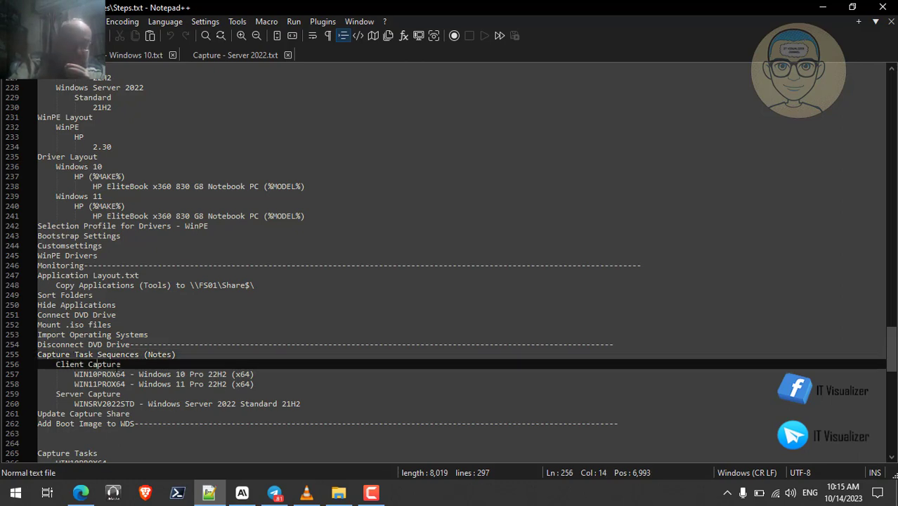
pyautogui.click(824, 7)
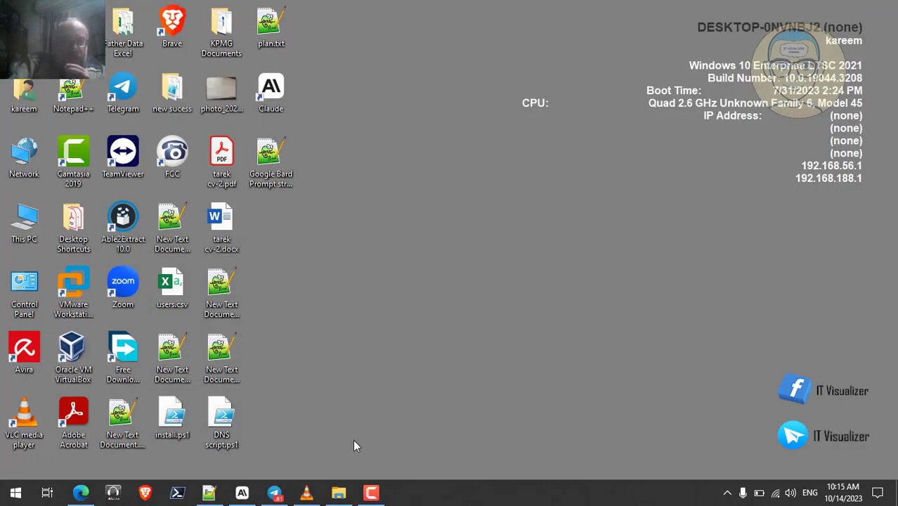
# Resume the recording video full screen in the media player
pyautogui.click(307, 496)
pyautogui.doubleClick(272, 338)
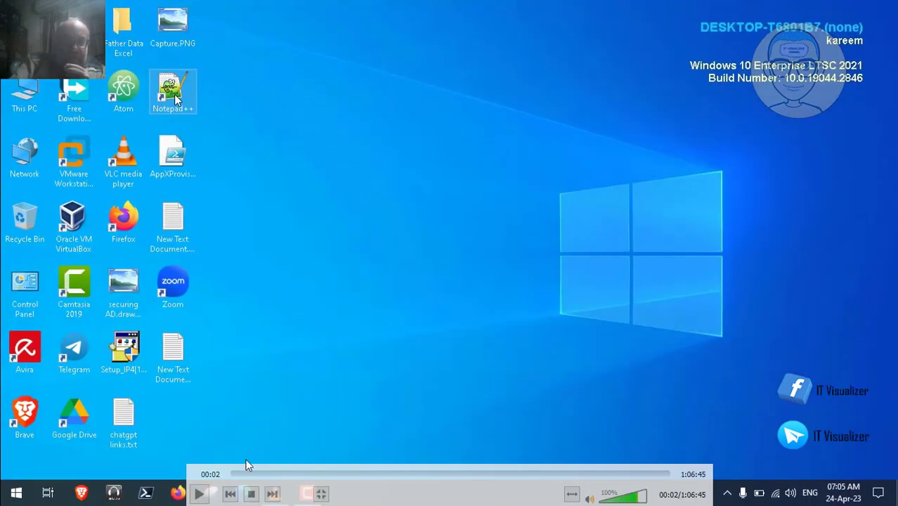
pyautogui.click(199, 495)
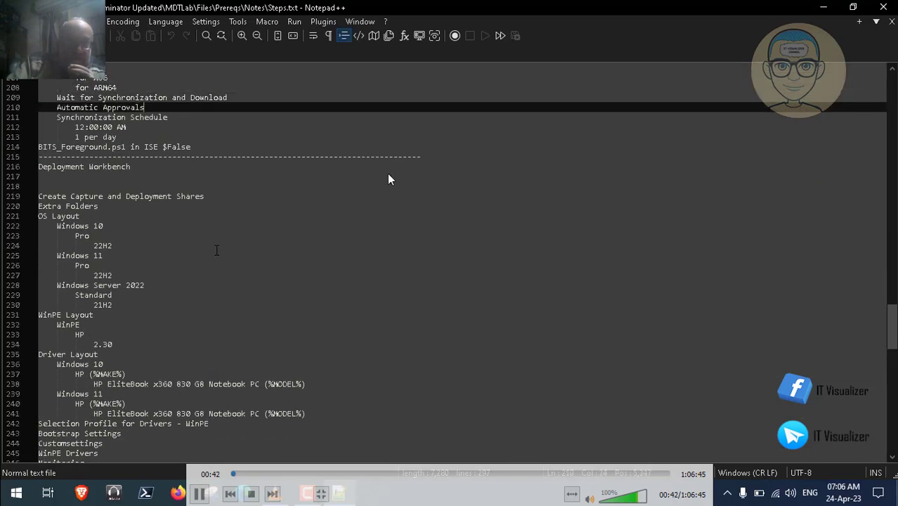
# Delete the dashed separator on line 215 and move through the notes to line 262
pyautogui.click(421, 155)
pyautogui.press('BackSpace')
pyautogui.press('BackSpace')
pyautogui.press('BackSpace')
pyautogui.press('BackSpace')
pyautogui.press('BackSpace')
pyautogui.press('BackSpace')
pyautogui.press('BackSpace')
pyautogui.press('BackSpace')
pyautogui.press('BackSpace')
pyautogui.press('BackSpace')
pyautogui.press('BackSpace')
pyautogui.press('BackSpace')
pyautogui.press('BackSpace')
pyautogui.press('BackSpace')
pyautogui.press('BackSpace')
pyautogui.press('BackSpace')
pyautogui.press('BackSpace')
pyautogui.press('BackSpace')
pyautogui.press('BackSpace')
pyautogui.press('BackSpace')
pyautogui.press('BackSpace')
pyautogui.press('BackSpace')
pyautogui.press('BackSpace')
pyautogui.press('BackSpace')
pyautogui.press('BackSpace')
pyautogui.press('BackSpace')
pyautogui.press('BackSpace')
pyautogui.press('BackSpace')
pyautogui.press('BackSpace')
pyautogui.press('BackSpace')
pyautogui.press('BackSpace')
pyautogui.press('BackSpace')
pyautogui.press('BackSpace')
pyautogui.press('BackSpace')
pyautogui.press('BackSpace')
pyautogui.press('BackSpace')
pyautogui.press('BackSpace')
pyautogui.press('BackSpace')
pyautogui.press('BackSpace')
pyautogui.press('BackSpace')
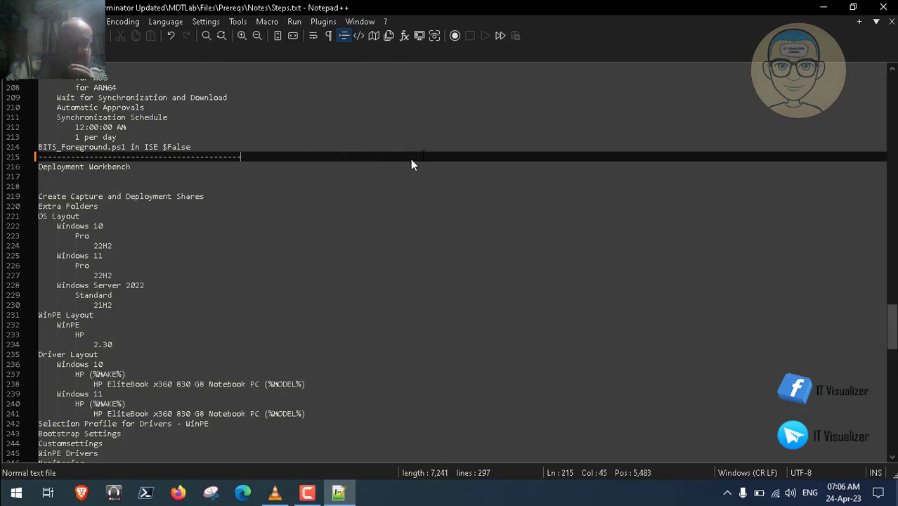
pyautogui.press('BackSpace')
pyautogui.press('BackSpace')
pyautogui.press('BackSpace')
pyautogui.press('BackSpace')
pyautogui.press('BackSpace')
pyautogui.press('BackSpace')
pyautogui.press('BackSpace')
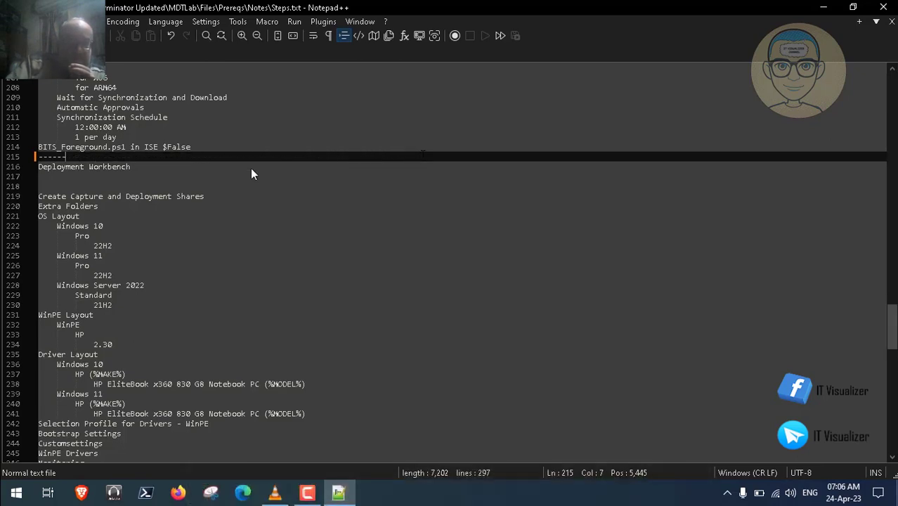
pyautogui.press('Down')
pyautogui.press('Down')
pyautogui.press('Down')
pyautogui.press('Down')
pyautogui.press('Down')
pyautogui.press('Down')
pyautogui.press('Down')
pyautogui.press('Down')
pyautogui.press('Down')
pyautogui.press('Down')
pyautogui.press('Down')
pyautogui.press('Down')
pyautogui.press('Down')
pyautogui.press('Down')
pyautogui.press('Down')
pyautogui.press('Down')
pyautogui.press('Down')
pyautogui.press('Down')
pyautogui.press('Down')
pyautogui.press('Down')
pyautogui.press('Down')
pyautogui.press('Down')
pyautogui.press('Down')
pyautogui.press('Down')
pyautogui.press('Down')
pyautogui.press('Down')
pyautogui.press('Down')
pyautogui.press('Down')
pyautogui.press('Down')
pyautogui.press('Down')
pyautogui.press('Down')
pyautogui.press('Down')
pyautogui.press('Down')
pyautogui.press('Down')
pyautogui.press('Down')
pyautogui.press('Down')
pyautogui.press('Down')
pyautogui.press('Down')
pyautogui.press('Down')
pyautogui.press('Down')
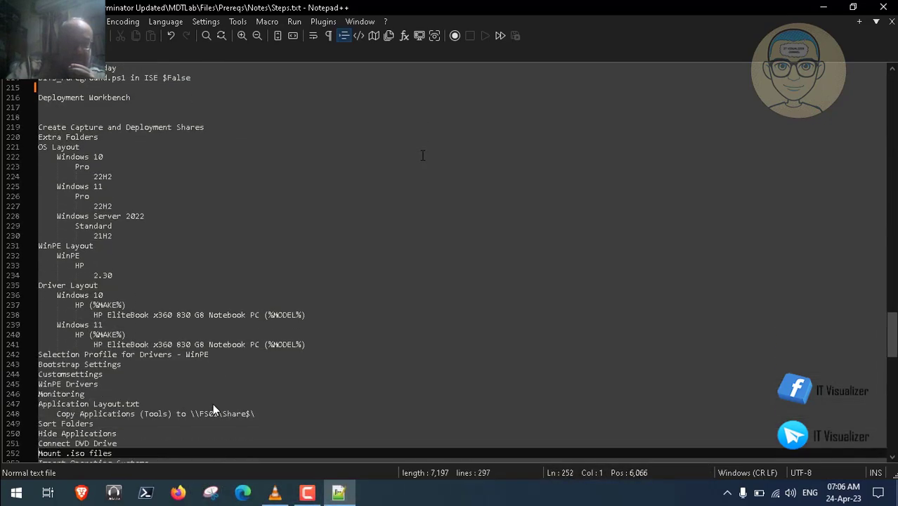
pyautogui.press('Down')
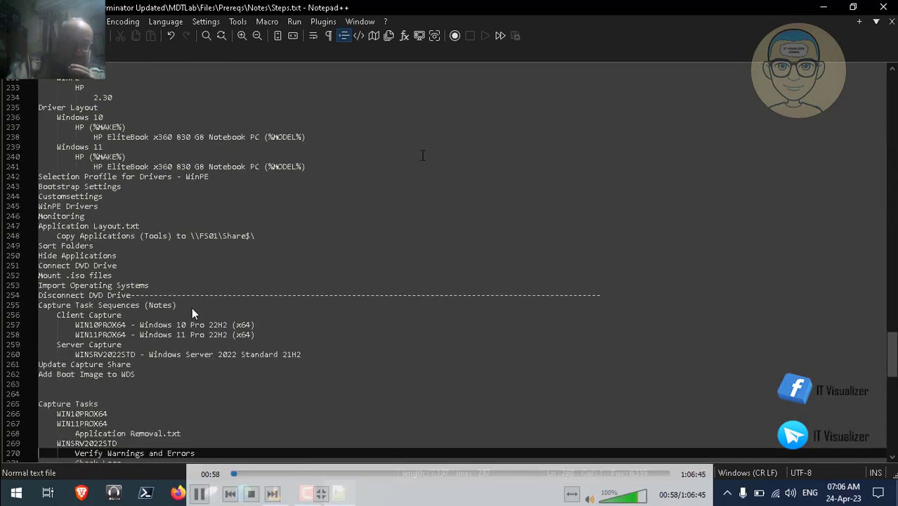
pyautogui.press('Up')
pyautogui.press('Up')
pyautogui.press('Up')
pyautogui.press('Up')
pyautogui.press('Up')
pyautogui.press('Up')
pyautogui.press('Up')
pyautogui.press('Up')
pyautogui.press('Up')
pyautogui.press('Up')
pyautogui.press('Up')
pyautogui.press('Up')
pyautogui.press('Up')
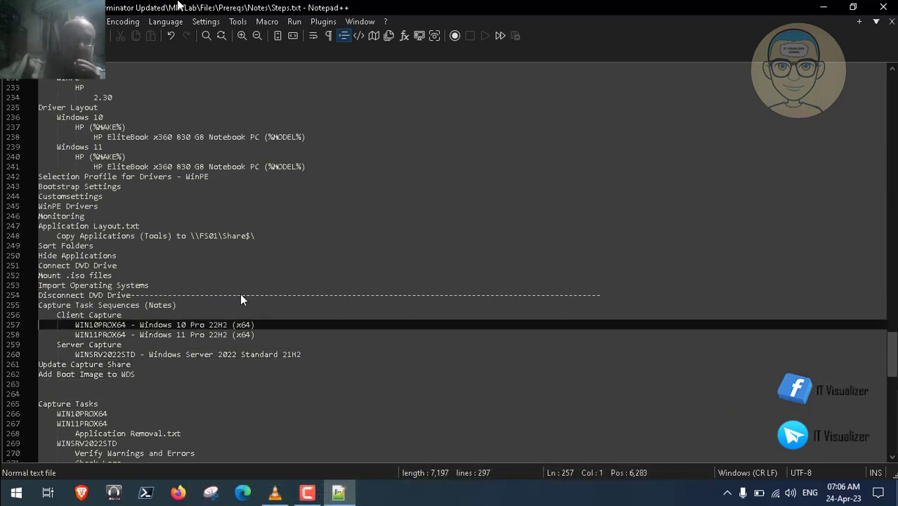
# Bring up the Open dialog listing the Prereqs Notes folder
pyautogui.hotkey('alt', 'f')
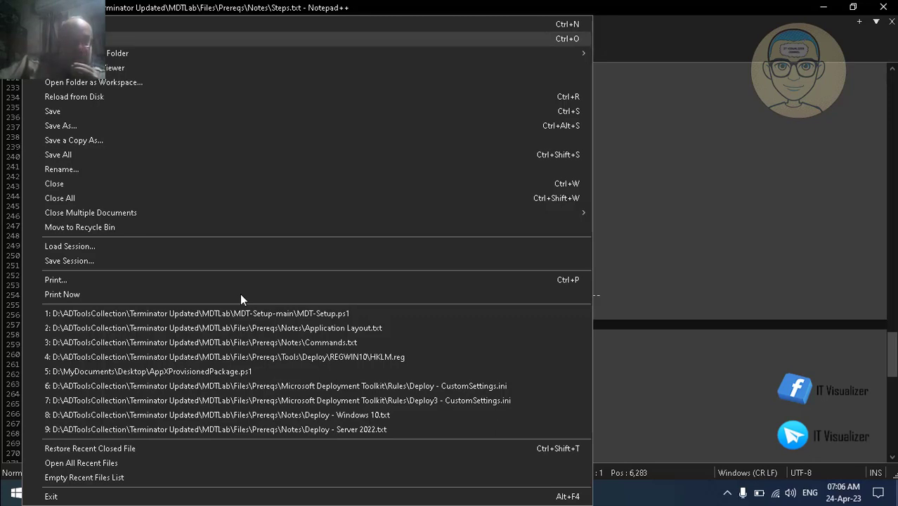
pyautogui.press('Escape')
pyautogui.hotkey('ctrl', 'o')
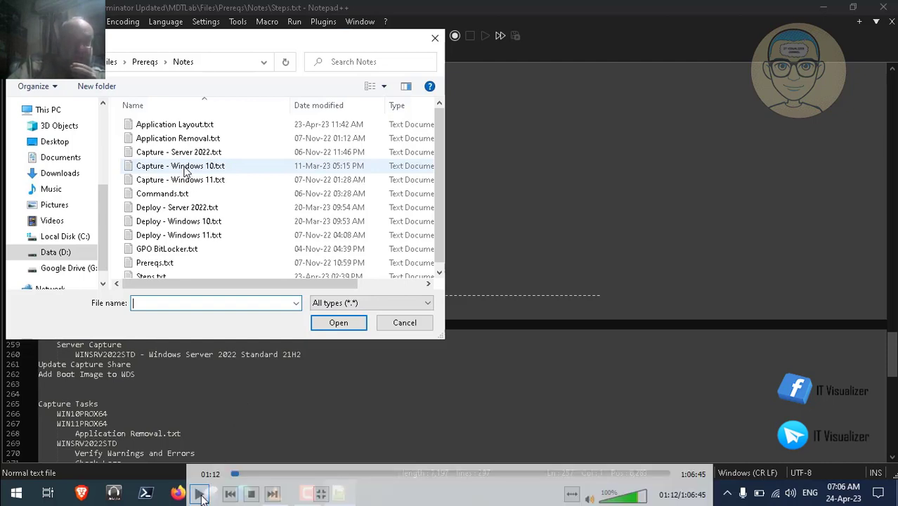
# Open Deploy - Windows 10.txt and Deploy - Server 2022.txt together
pyautogui.click(192, 222)
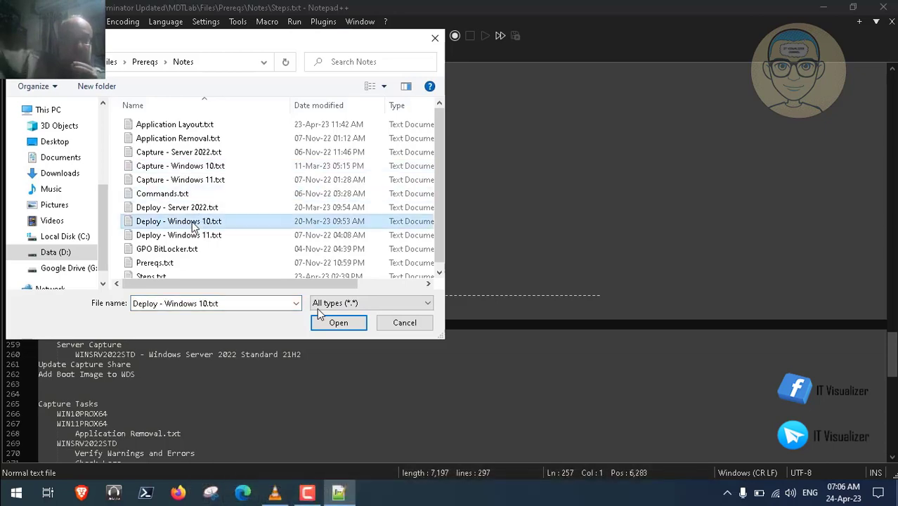
pyautogui.keyDown('ctrl'); pyautogui.click(198, 209); pyautogui.keyUp('ctrl')
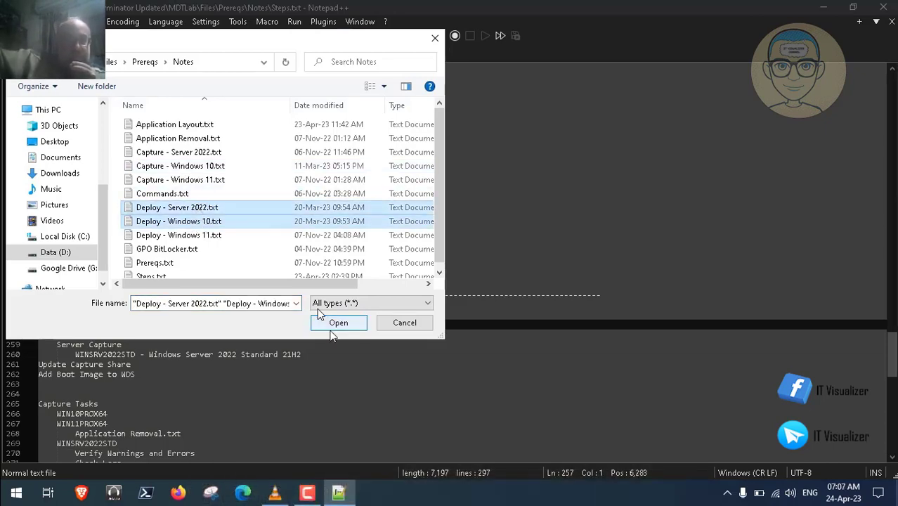
pyautogui.click(340, 325)
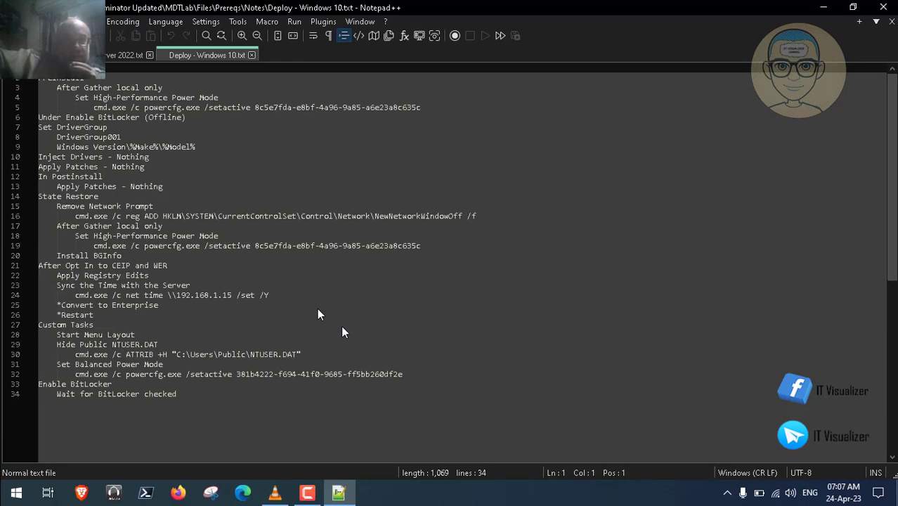
# Compare the Server 2022 and Windows 10 deploy notes, then return to Steps.txt
pyautogui.click(121, 56)
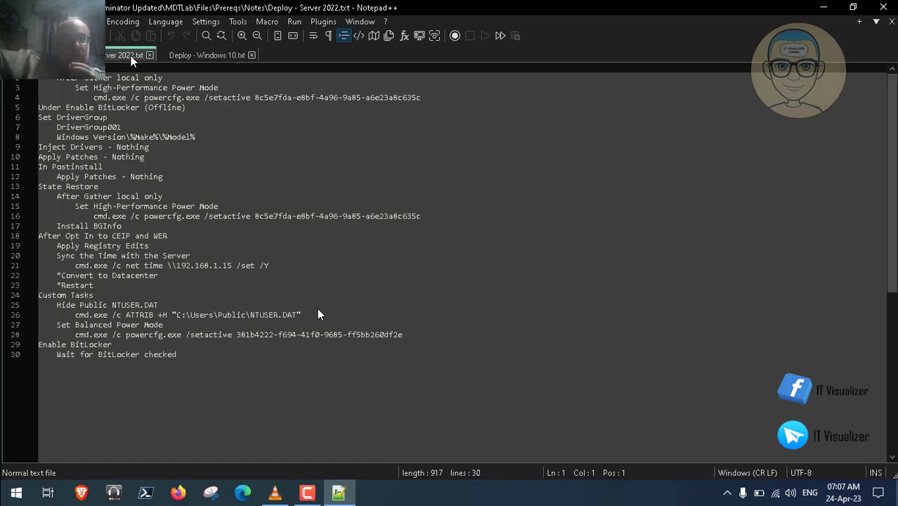
pyautogui.click(190, 56)
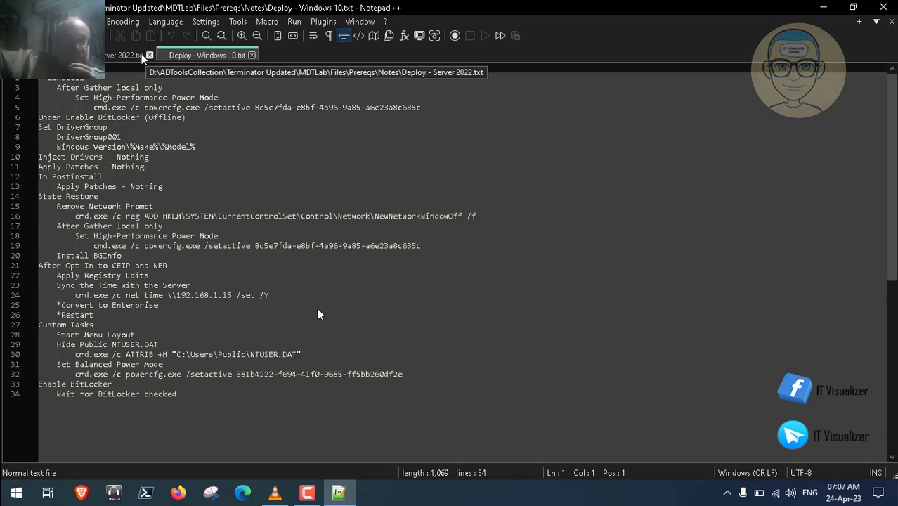
pyautogui.click(123, 56)
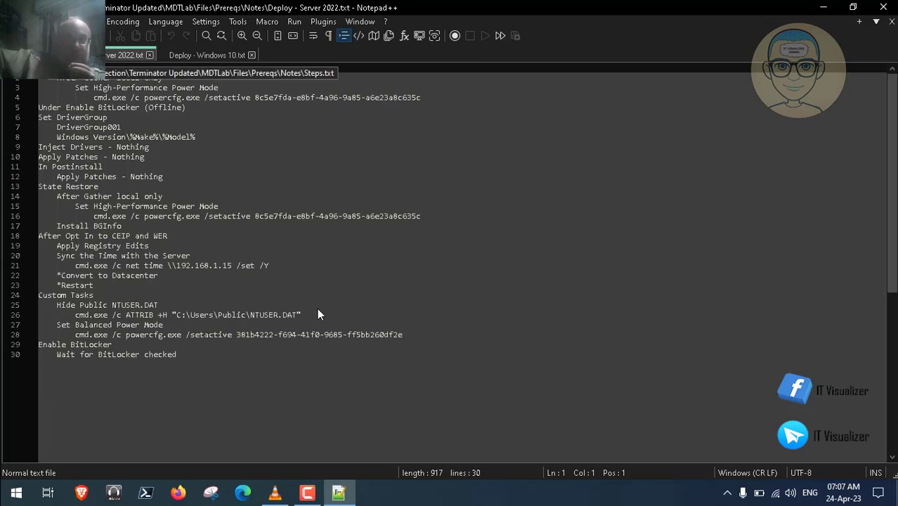
pyautogui.click(42, 55)
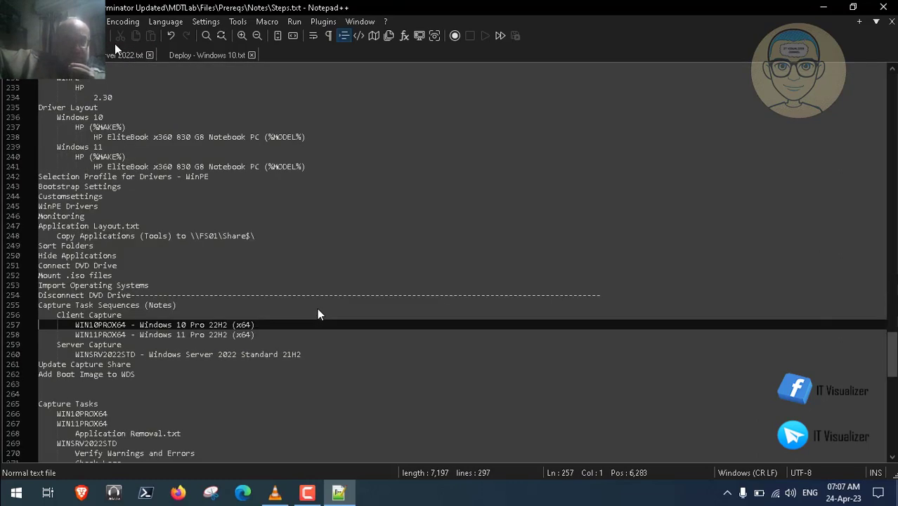
# Launch VirtualBox Manager from the desktop and start the SKNHQDC0122 VM
pyautogui.click(824, 10)
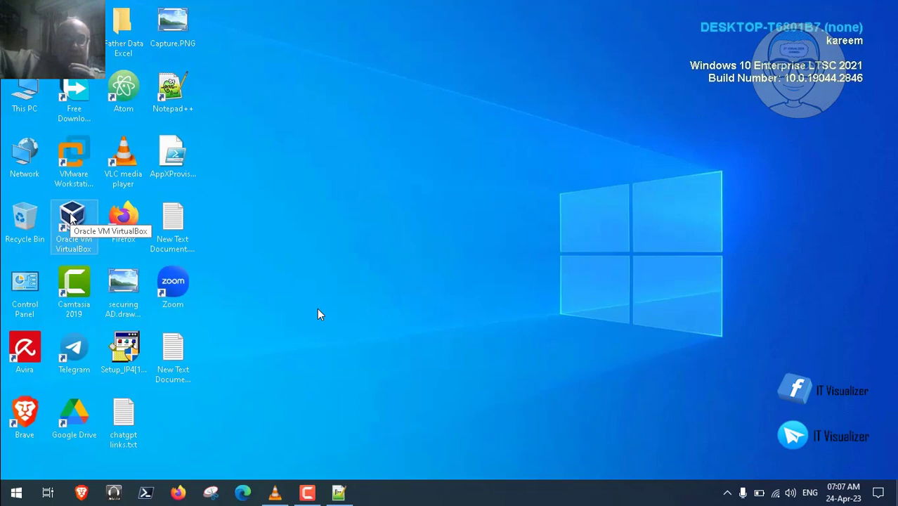
pyautogui.doubleClick(70, 219)
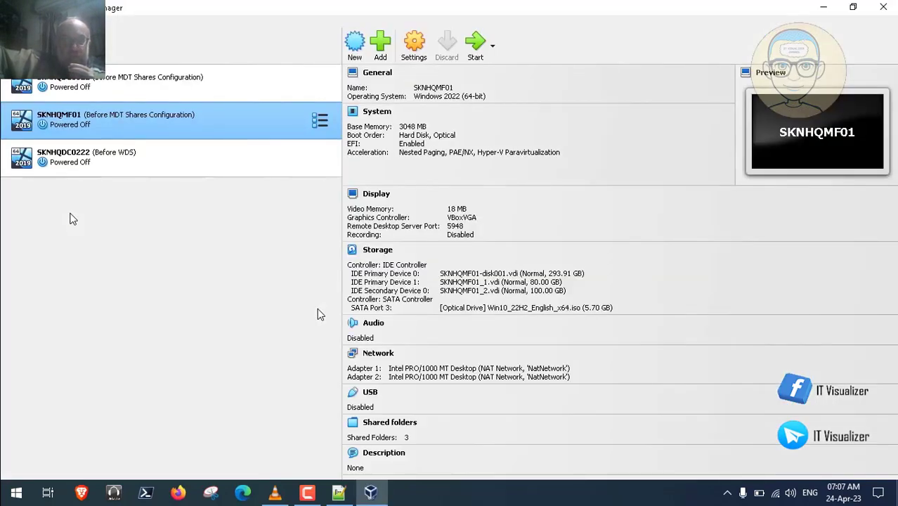
pyautogui.click(162, 87)
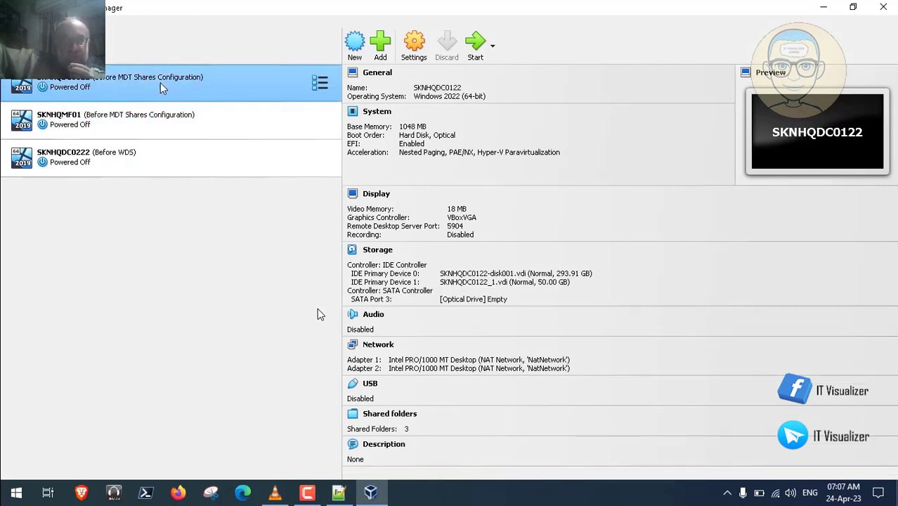
pyautogui.click(475, 42)
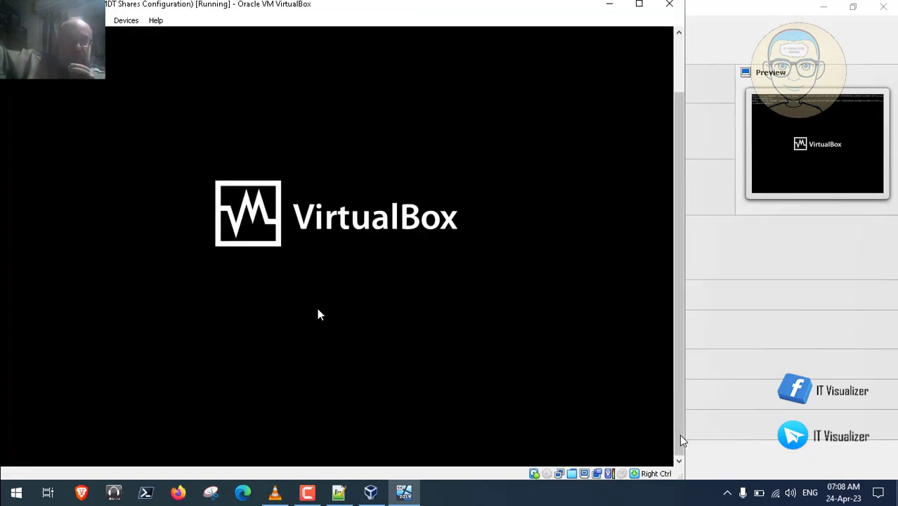
# Minimize the running guest window and start the SKNHQMF01 VM
pyautogui.click(307, 492)
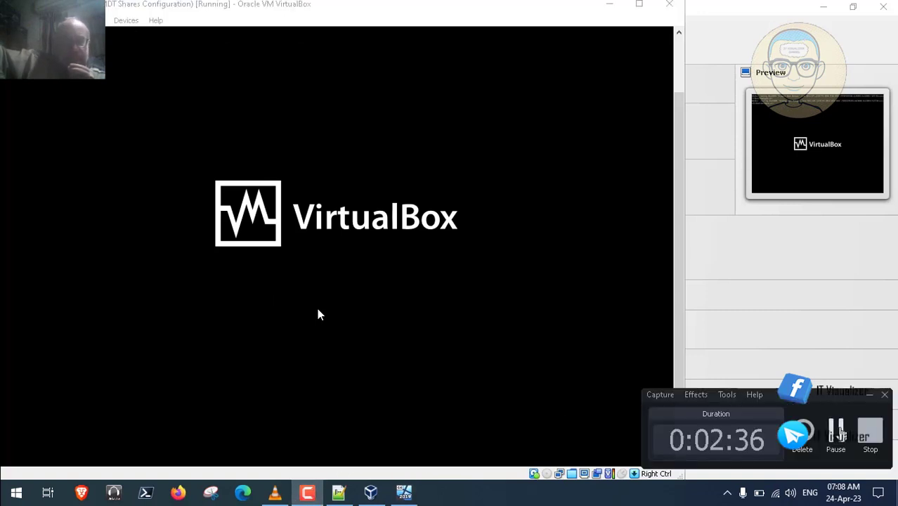
pyautogui.click(836, 431)
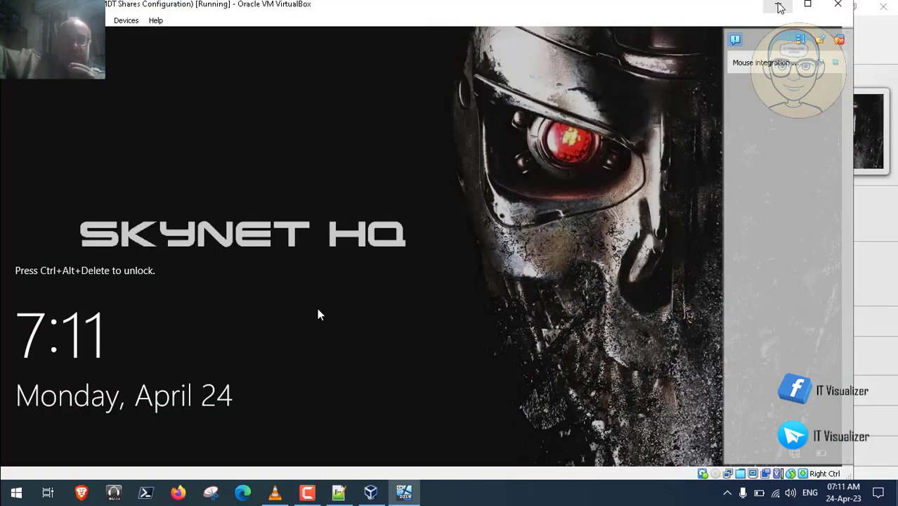
pyautogui.click(779, 7)
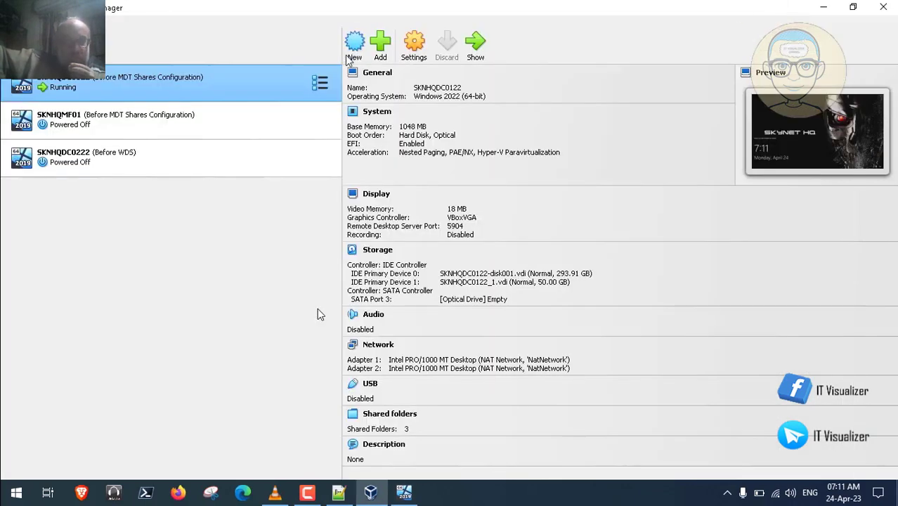
pyautogui.click(182, 127)
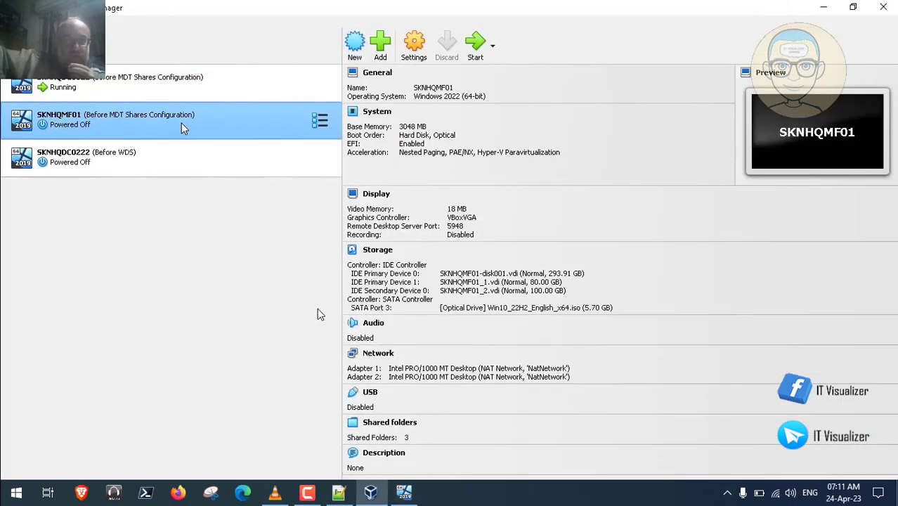
pyautogui.click(474, 48)
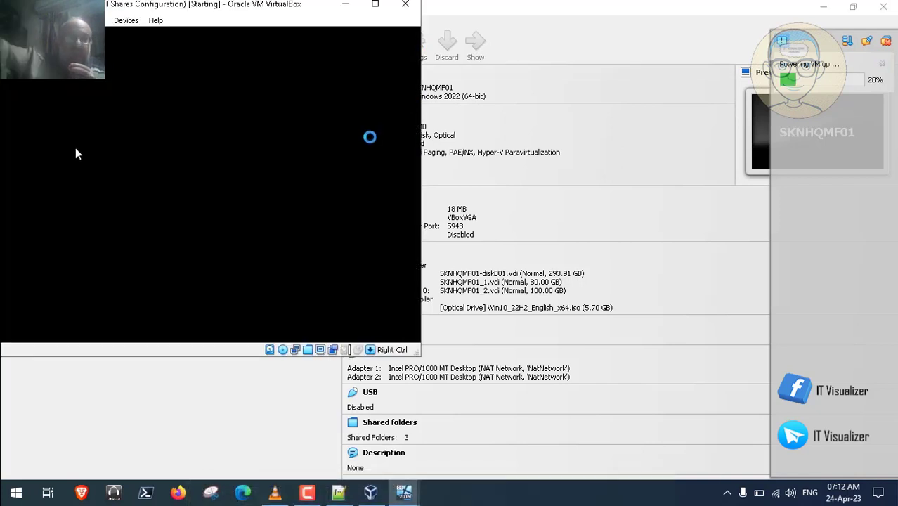
# Dismiss the mouse integration notice, send Ctrl-Alt-Del to the guest, and accept the SkyNet Network notice
pyautogui.click(309, 492)
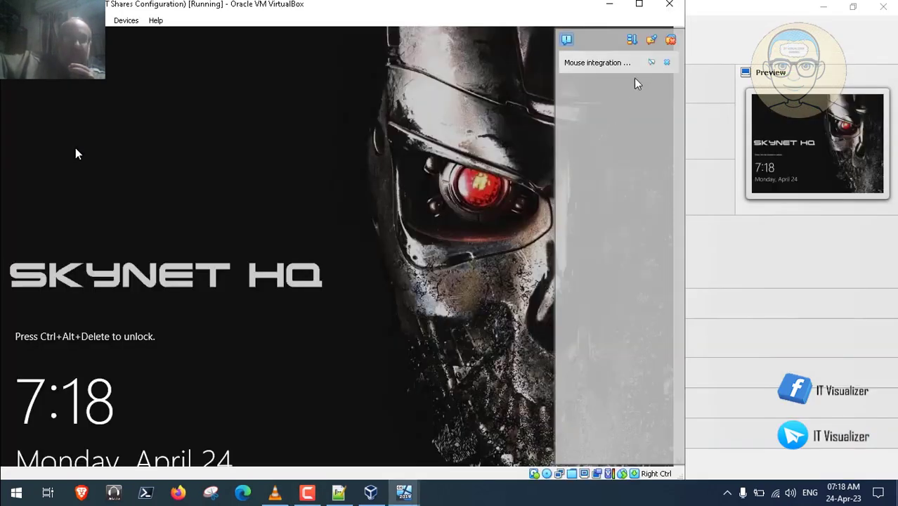
pyautogui.click(671, 40)
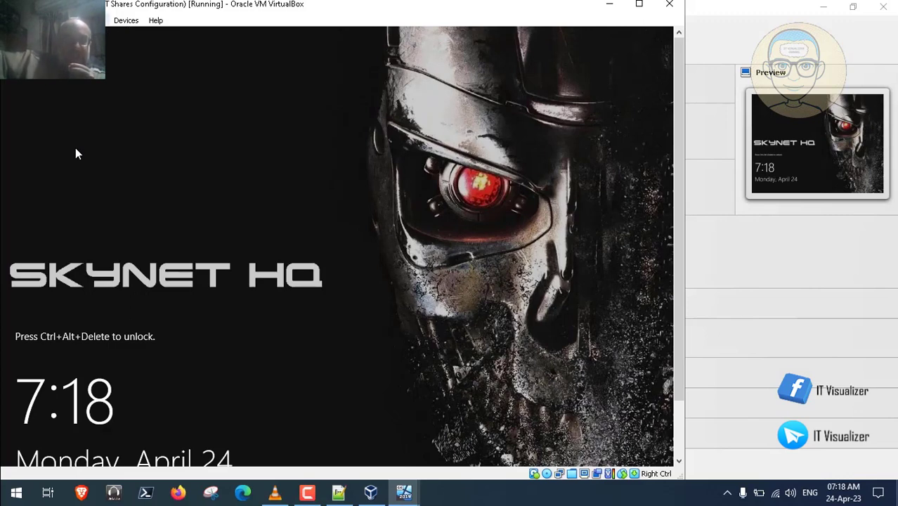
pyautogui.click(99, 20)
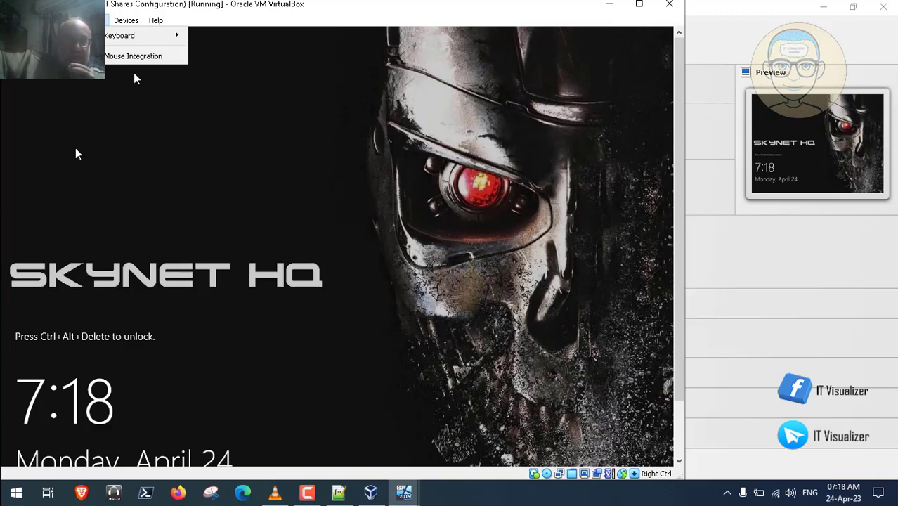
pyautogui.moveTo(127, 38)
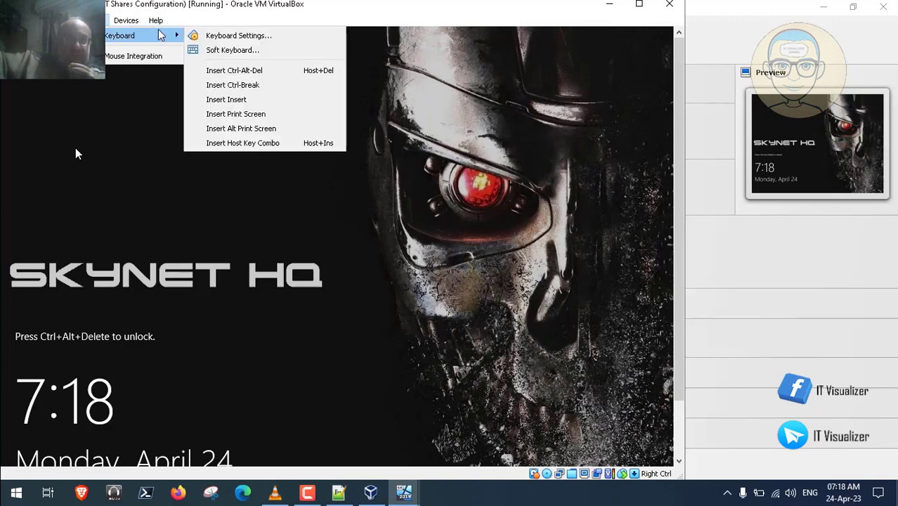
pyautogui.click(217, 70)
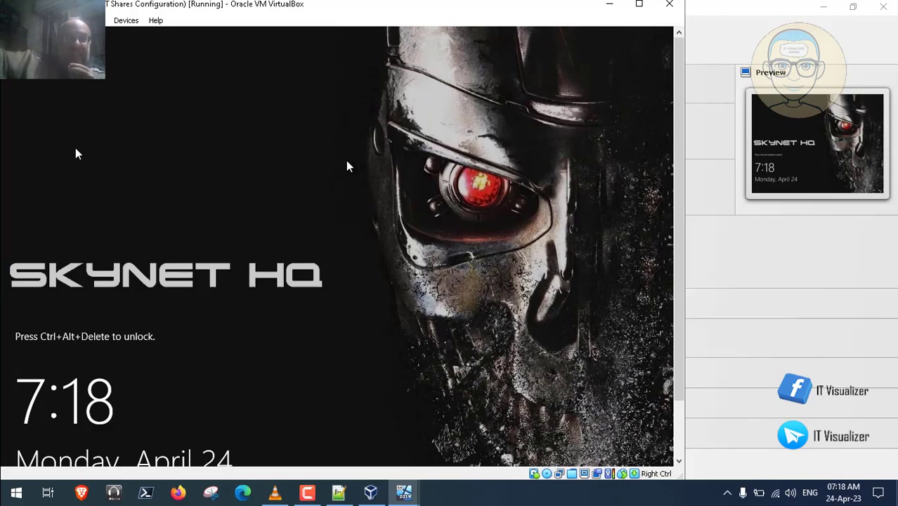
pyautogui.hotkey('ctrl', 'alt', 'Delete')
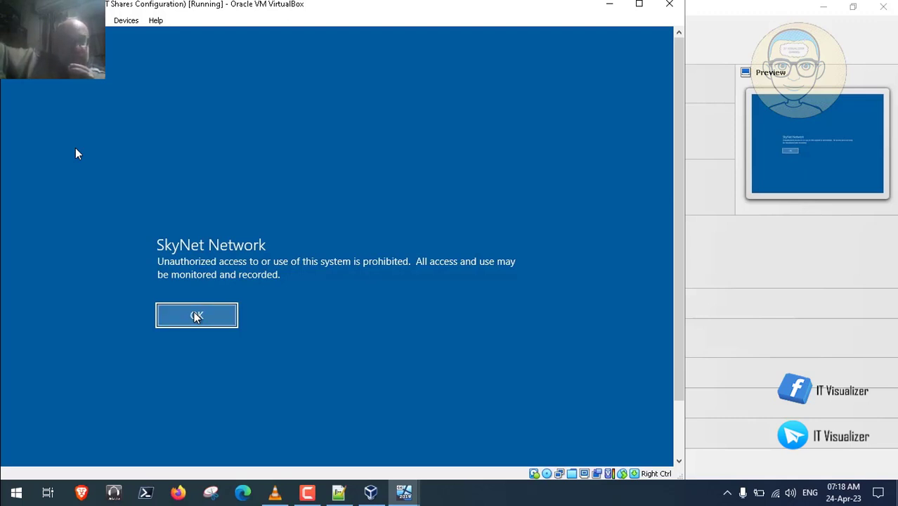
pyautogui.click(196, 316)
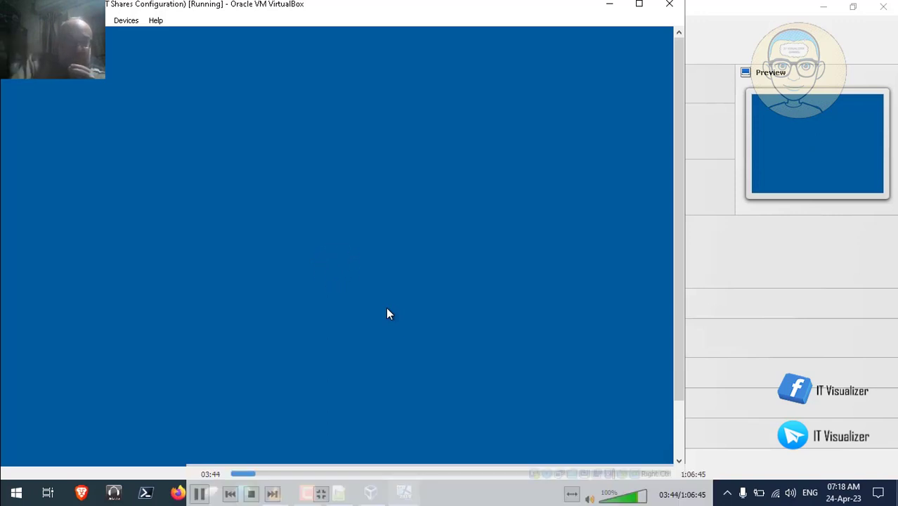
pyautogui.click(307, 492)
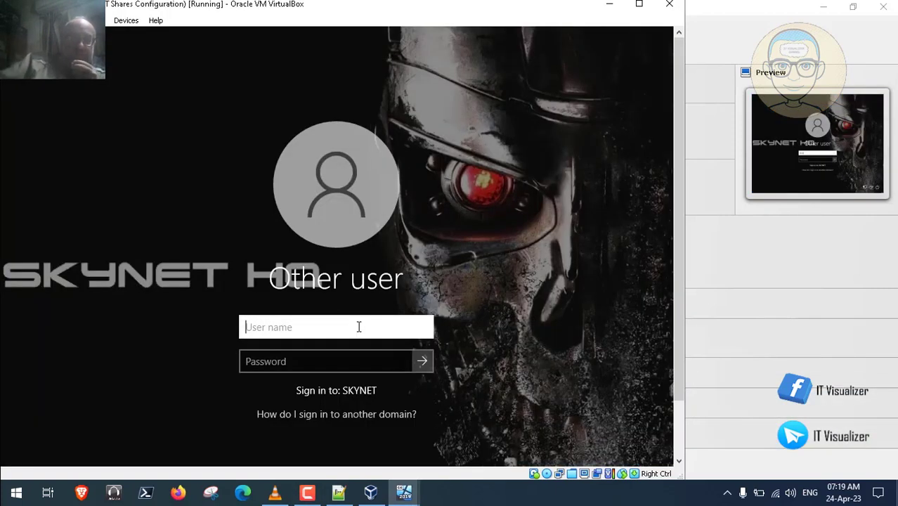
# Sign in to the SKYNET guest with the user's name and password, then switch to Notepad++
pyautogui.write('kraouf')
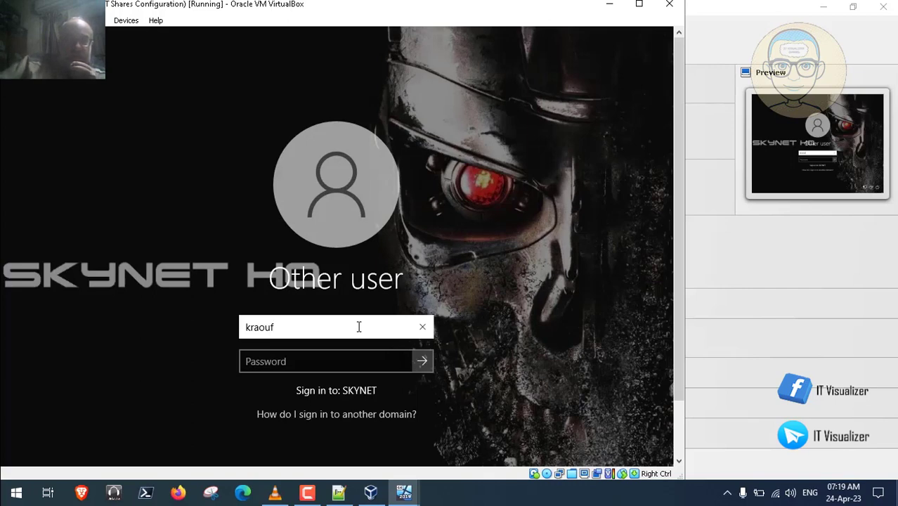
pyautogui.click(308, 363)
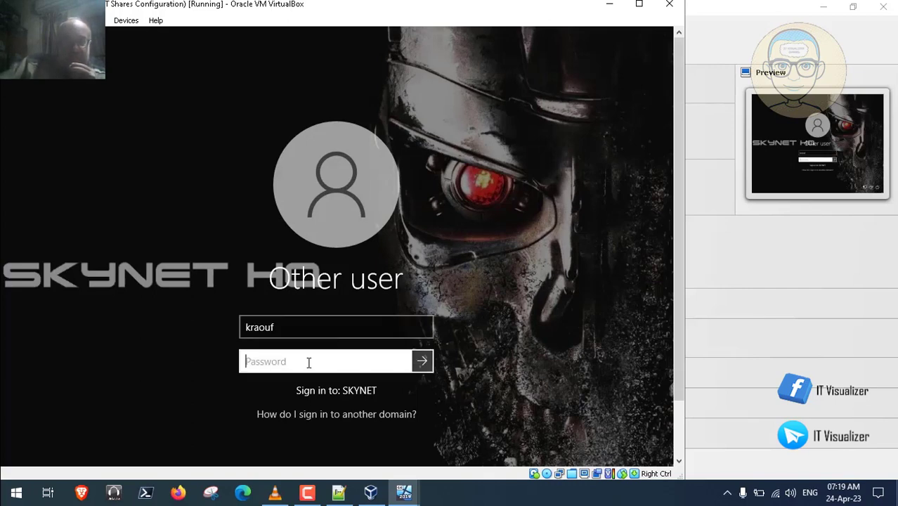
pyautogui.write('•••••••••••')
pyautogui.press('Return')
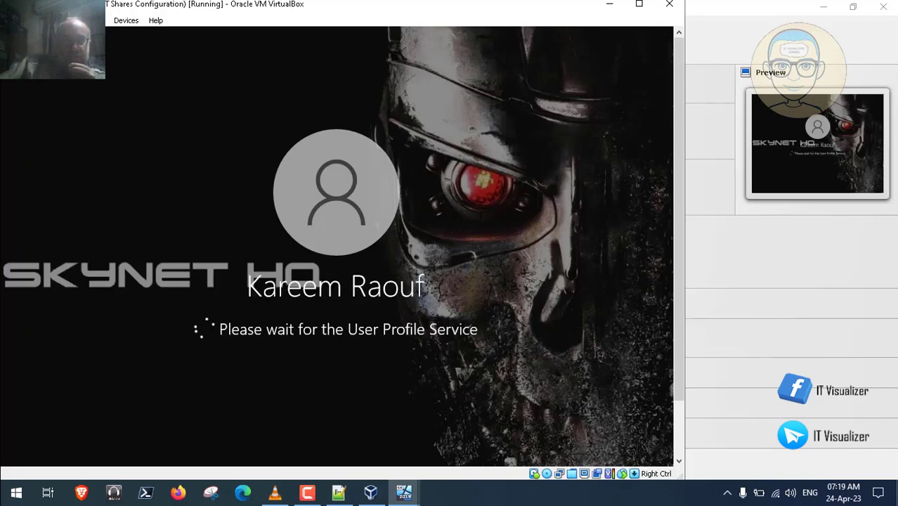
pyautogui.click(307, 496)
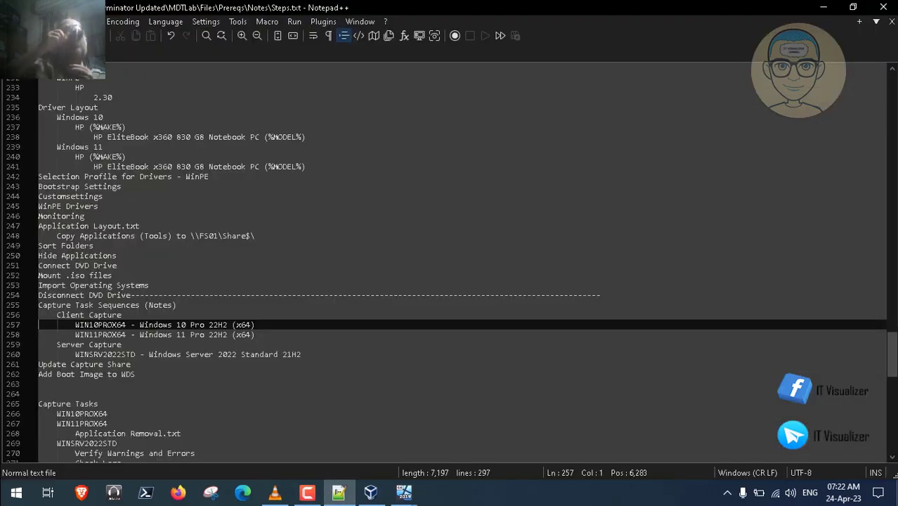
# Open Capture - Windows 10.txt and Capture - Server 2022.txt together via File > Open
pyautogui.click(13, 21)
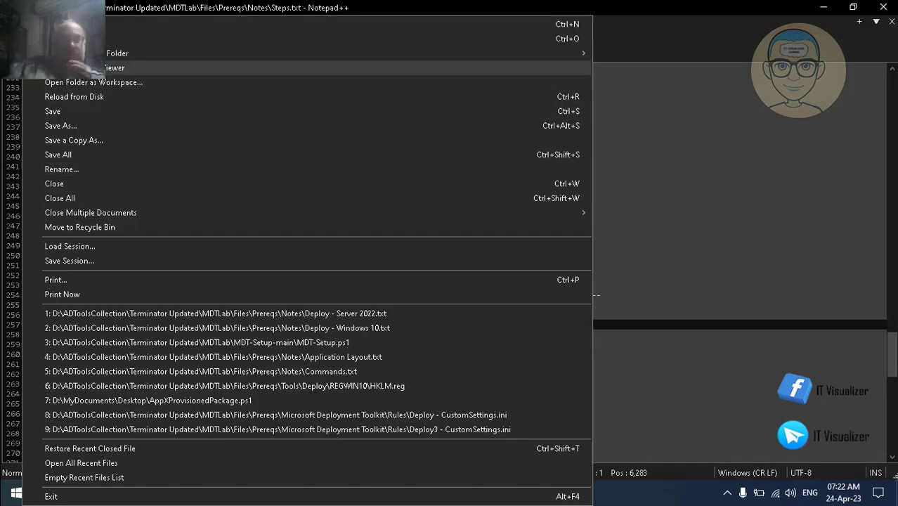
pyautogui.click(70, 39)
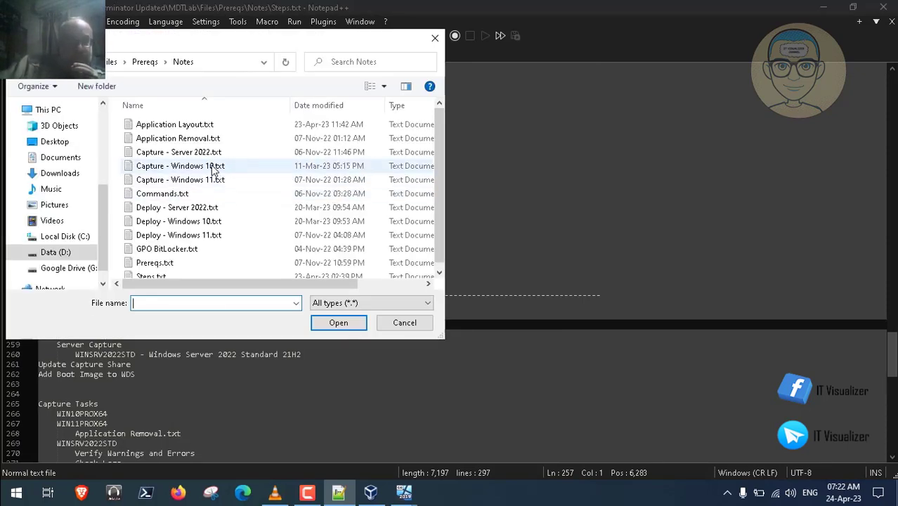
pyautogui.click(205, 167)
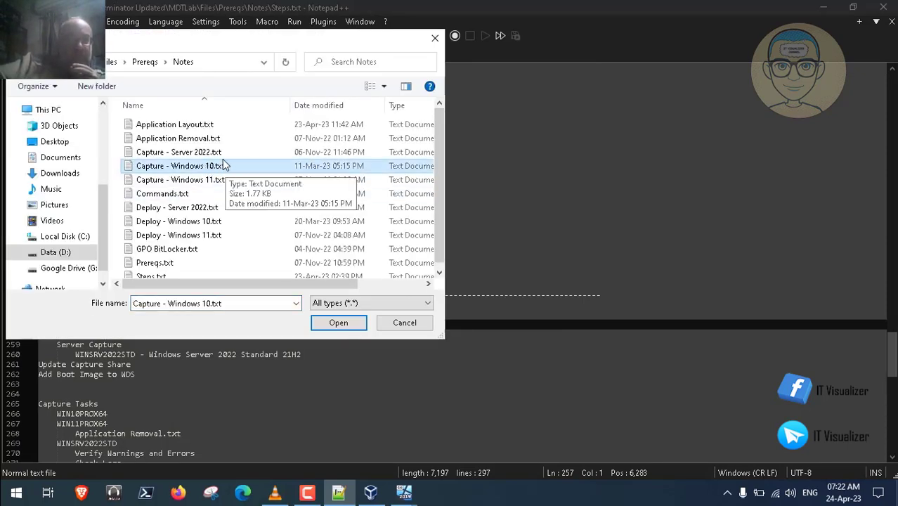
pyautogui.keyDown('ctrl'); pyautogui.click(212, 154); pyautogui.keyUp('ctrl')
pyautogui.click(338, 323)
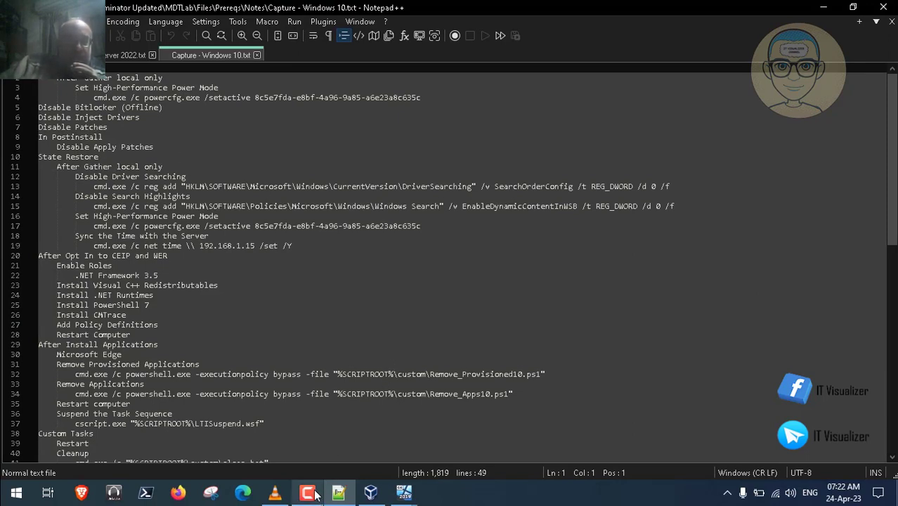
pyautogui.click(404, 493)
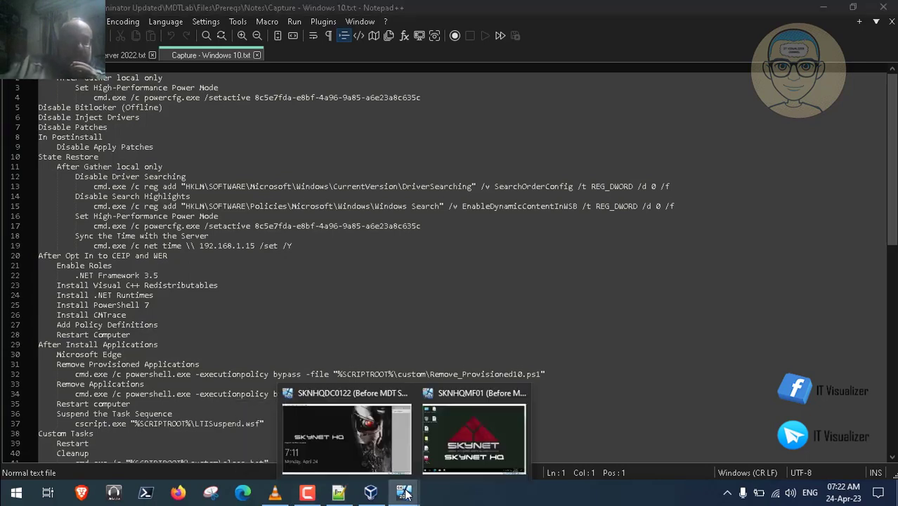
# Bring the SKYNET HQ server VM forward and open Windows Administrative Tools from its Start menu
pyautogui.click(438, 456)
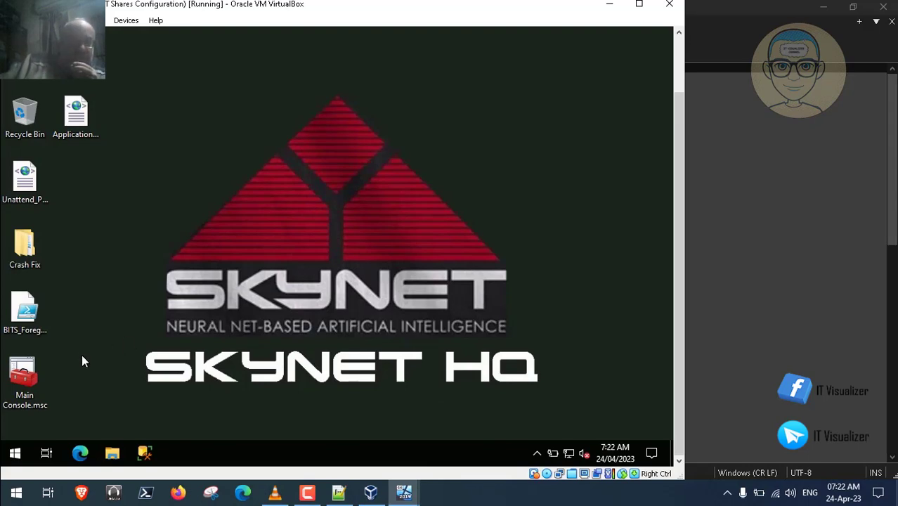
pyautogui.click(18, 456)
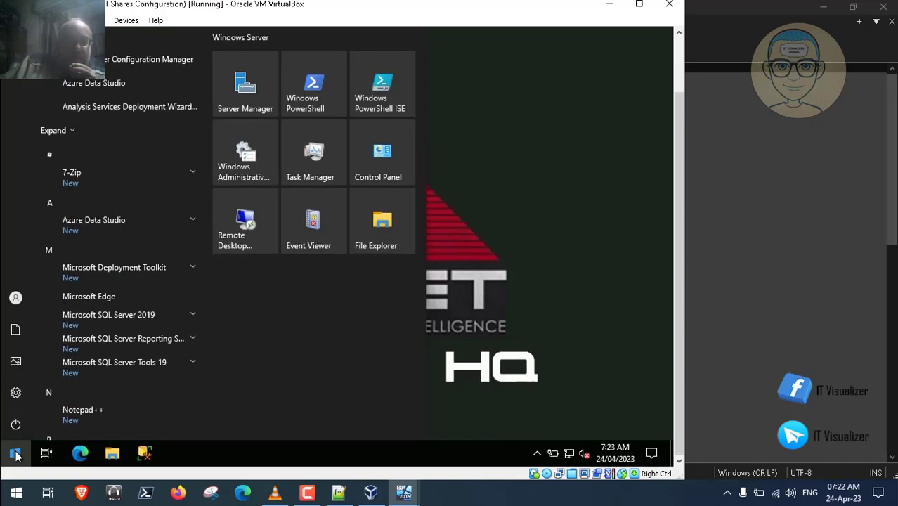
pyautogui.click(251, 159)
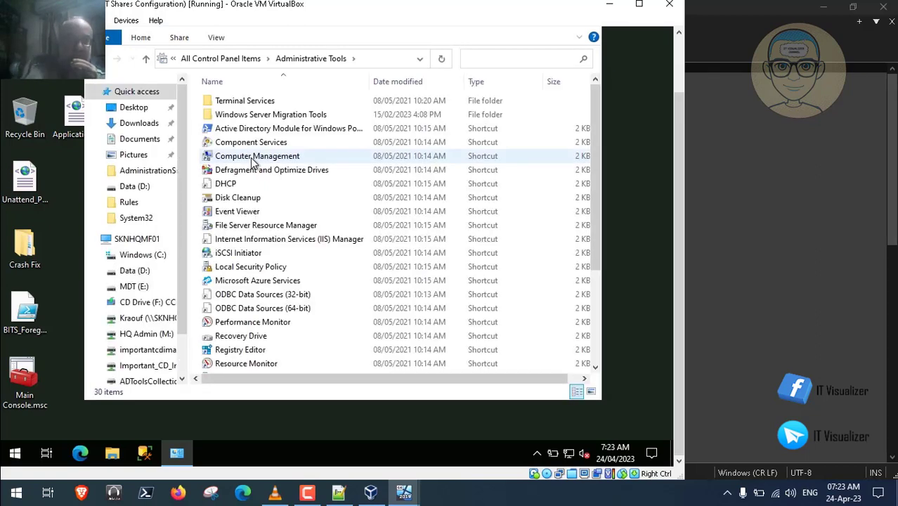
# Launch the Services console and close the Administrative Tools folder
pyautogui.click(596, 323)
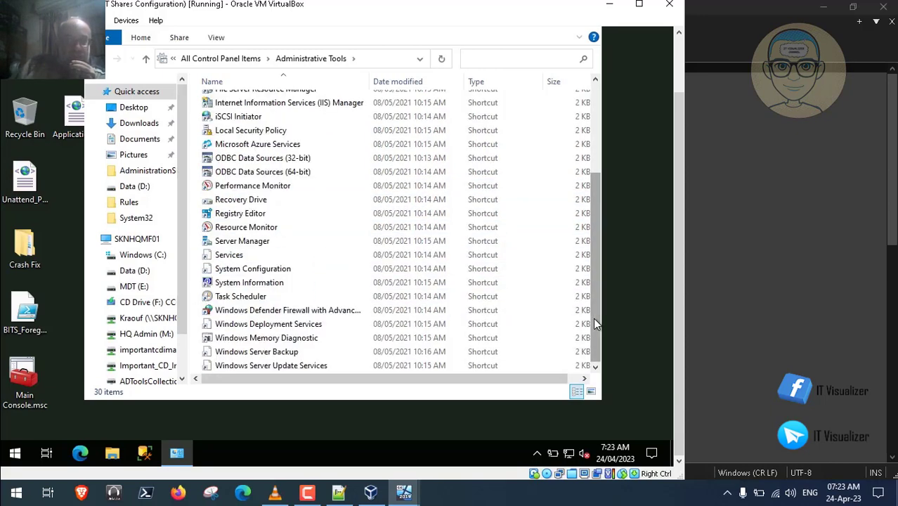
pyautogui.click(232, 256)
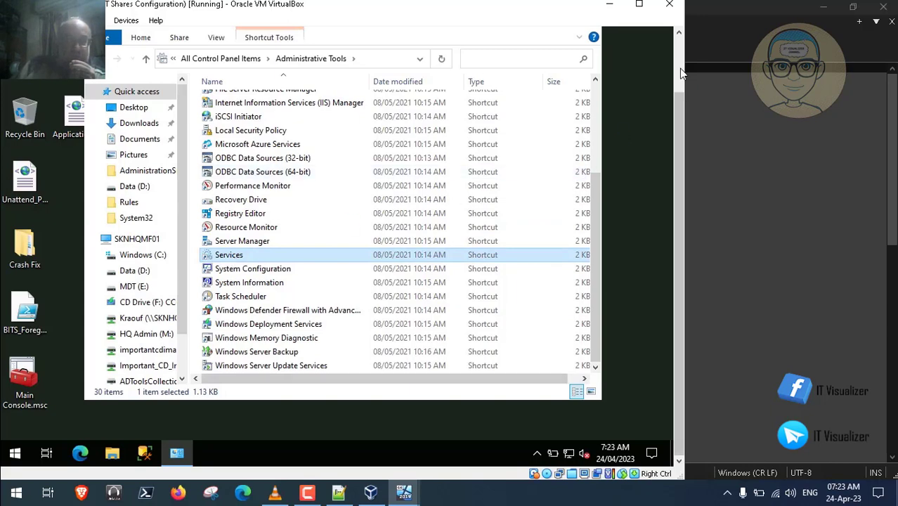
pyautogui.scroll(2, 680, 73)
pyautogui.click(589, 86)
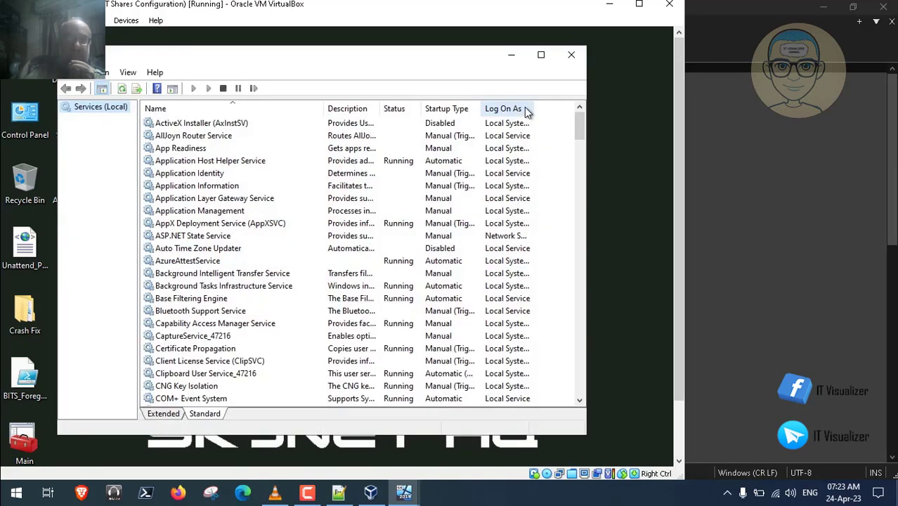
# Inspect the Microsoft Deployment Toolkit Monitor Service in the services list, then close Services
pyautogui.click(267, 202)
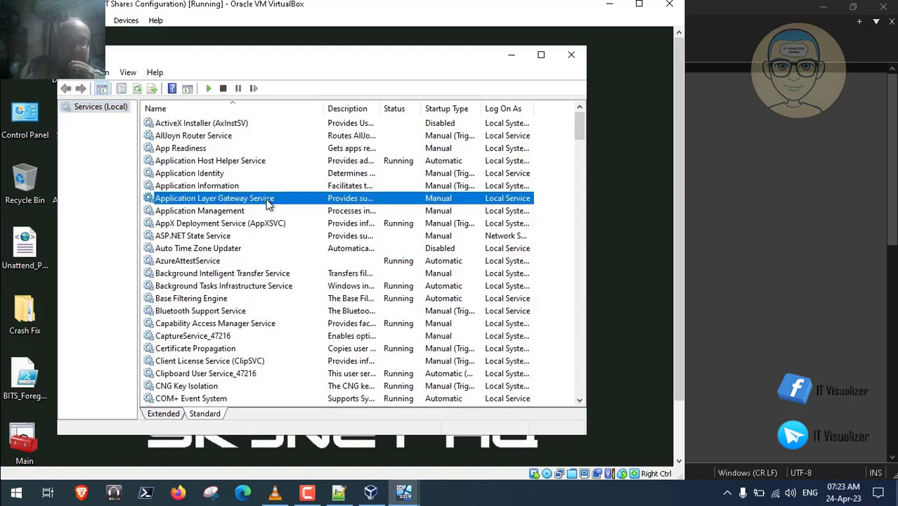
pyautogui.press('m')
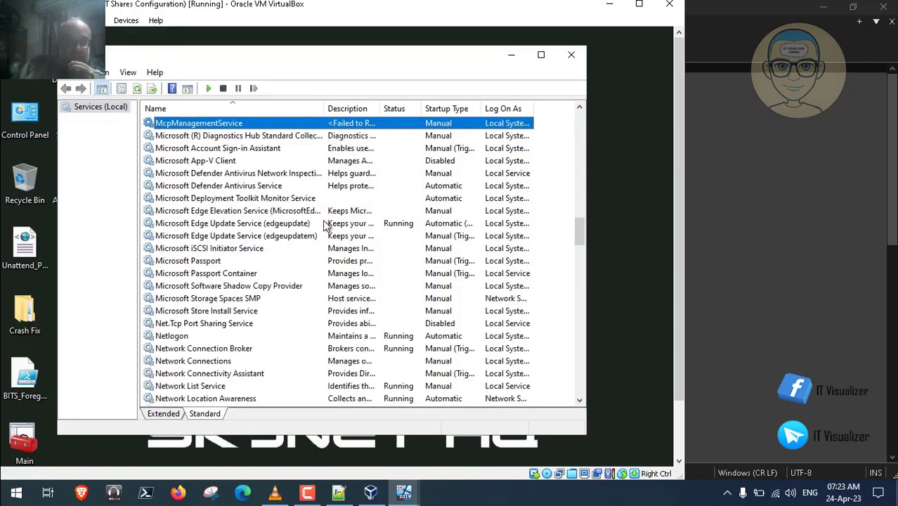
pyautogui.click(293, 200)
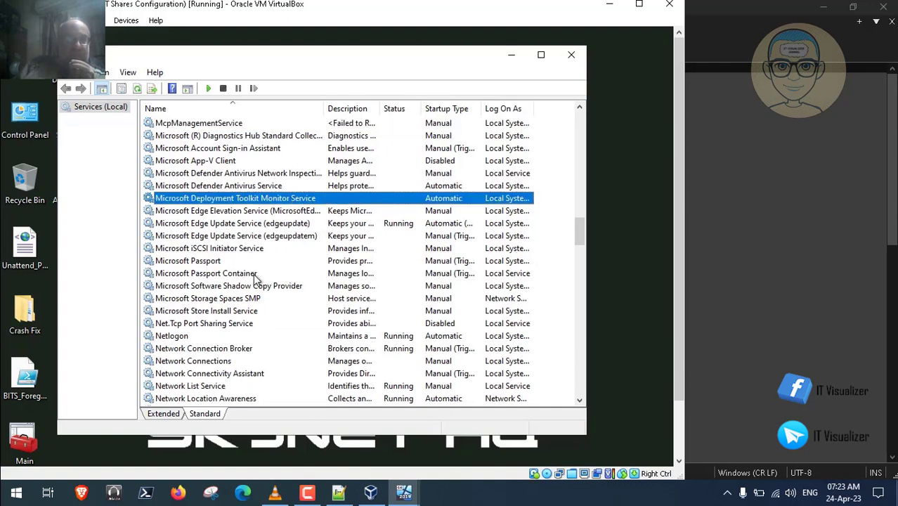
pyautogui.press('s')
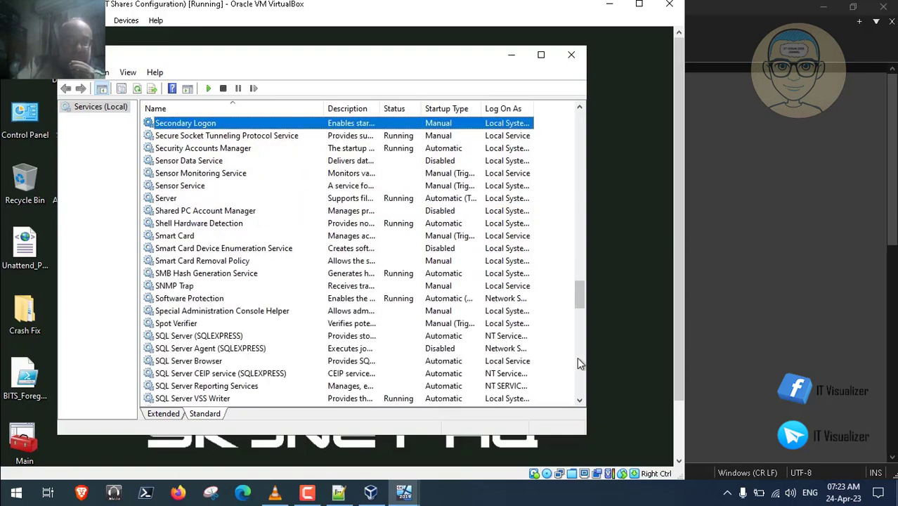
pyautogui.scroll(-20, 577, 355)
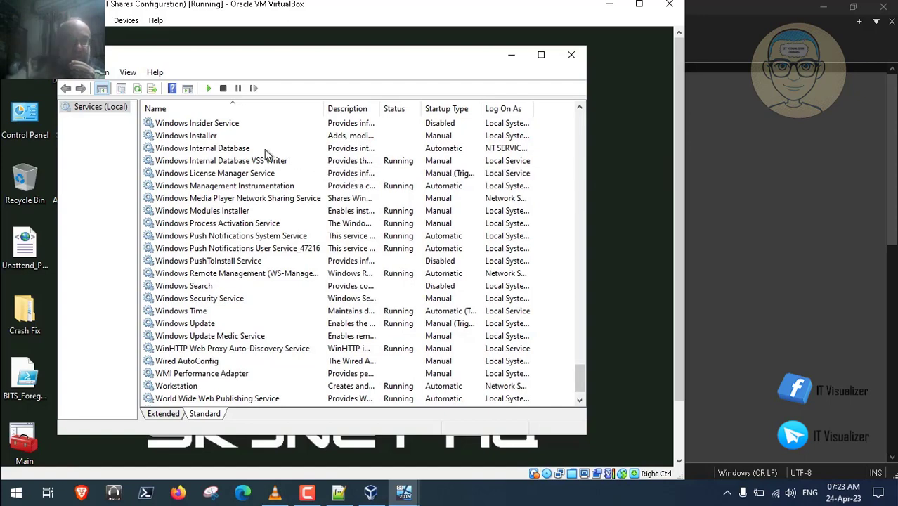
pyautogui.click(574, 61)
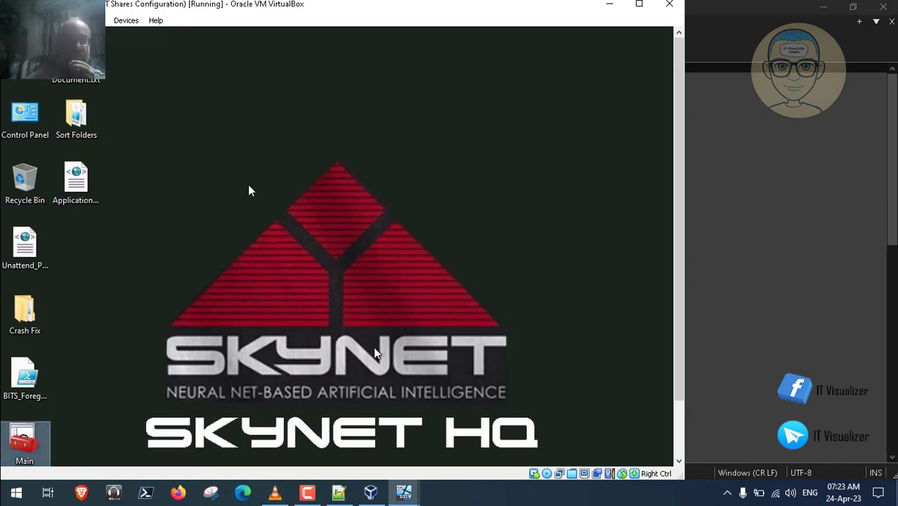
# Open Main Console.msc and expand MDT Capture Share > Operating Systems > Windows 10 > Pro > 22H2
pyautogui.click(680, 433)
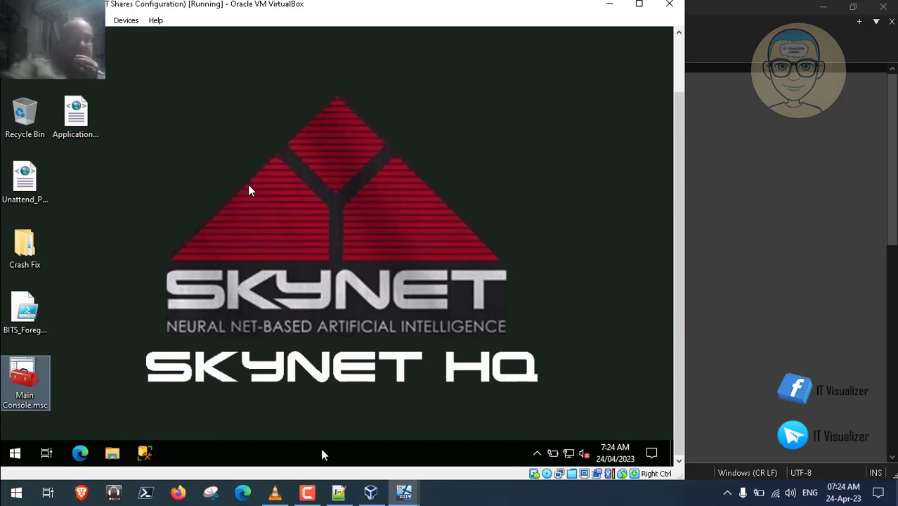
pyautogui.click(310, 495)
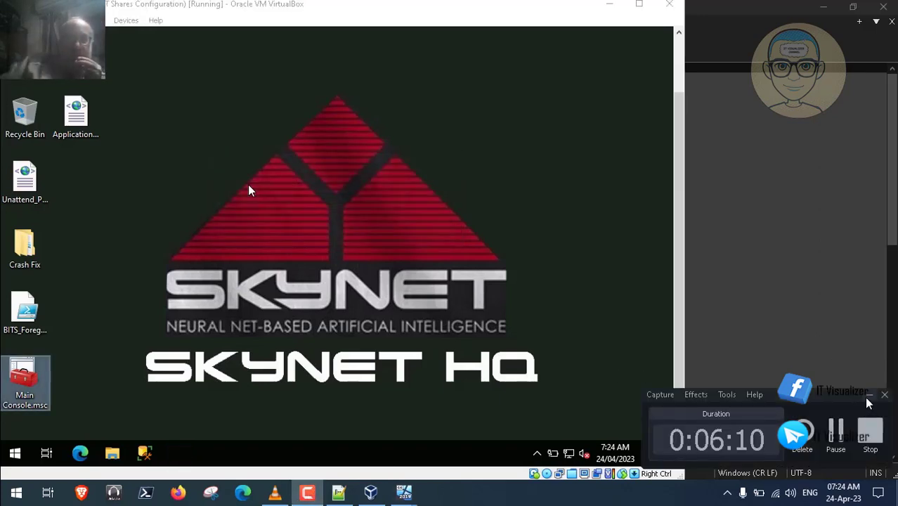
pyautogui.click(872, 398)
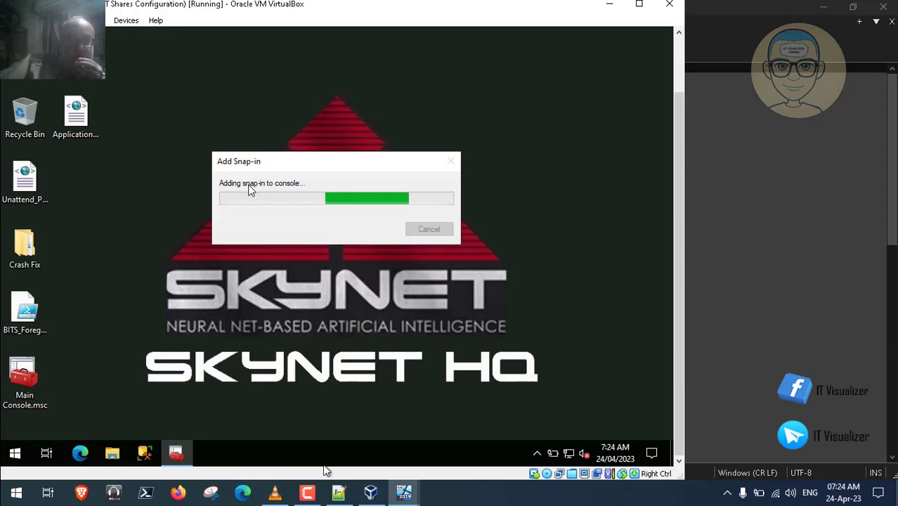
pyautogui.click(308, 495)
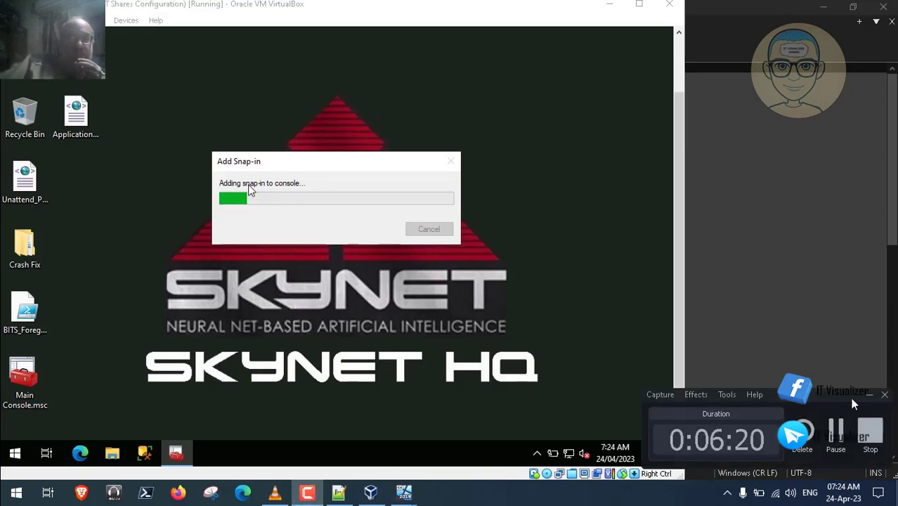
pyautogui.click(840, 434)
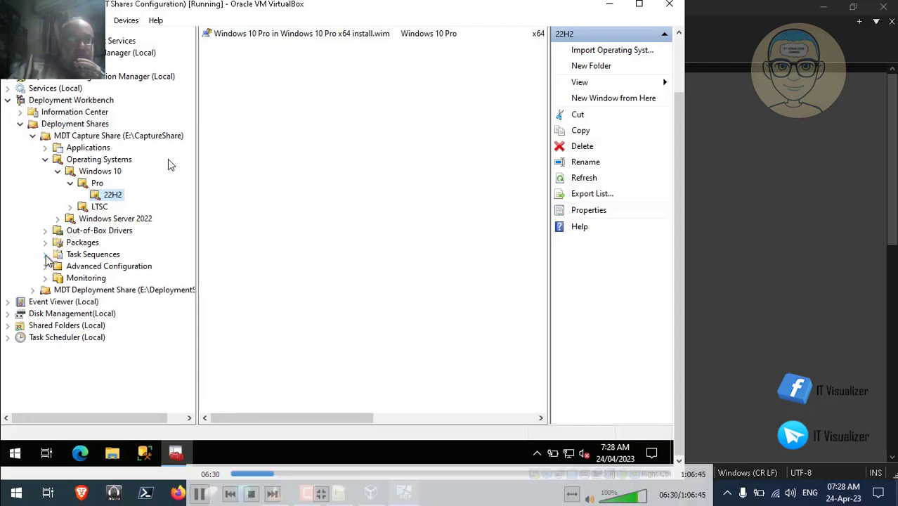
# Create a 'Capture Client' folder under Task Sequences
pyautogui.rightClick(86, 257)
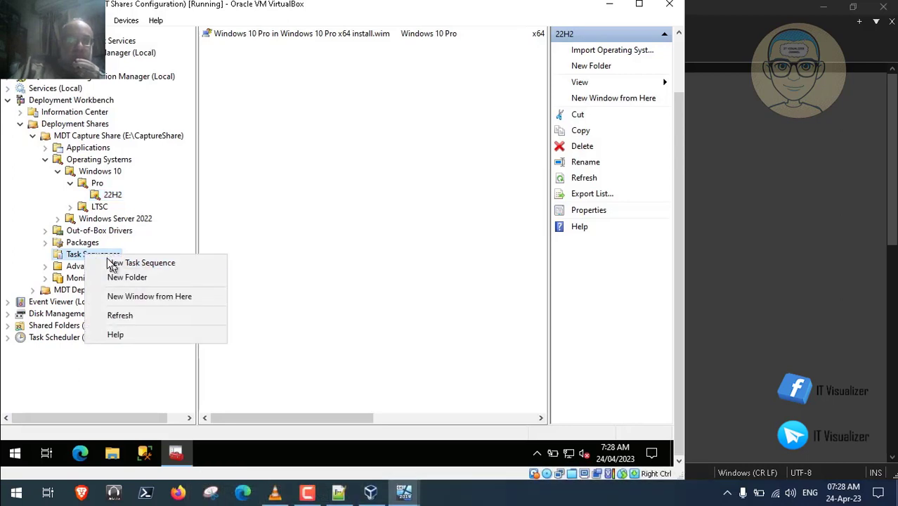
pyautogui.click(123, 279)
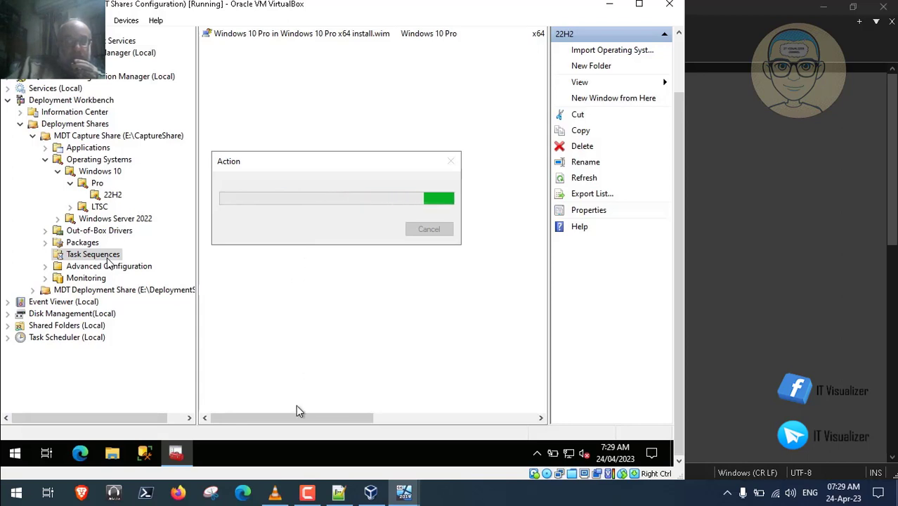
pyautogui.click(307, 492)
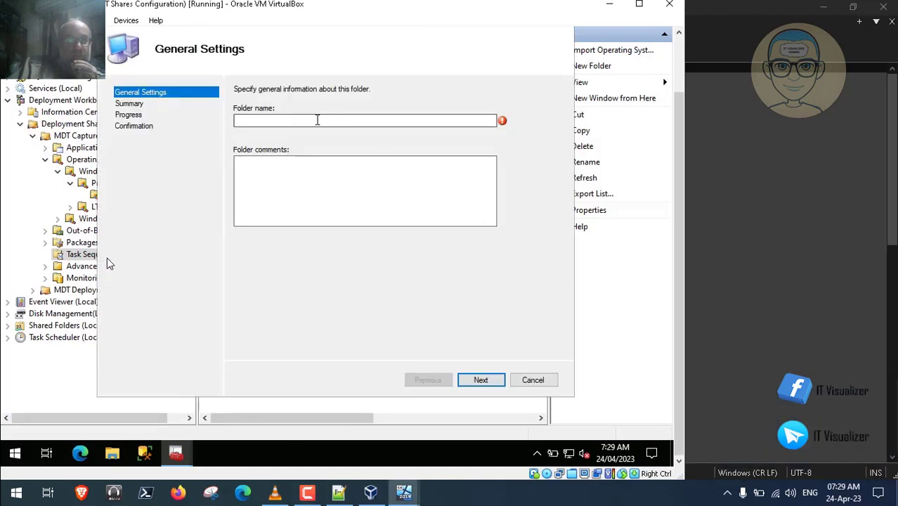
pyautogui.click(317, 120)
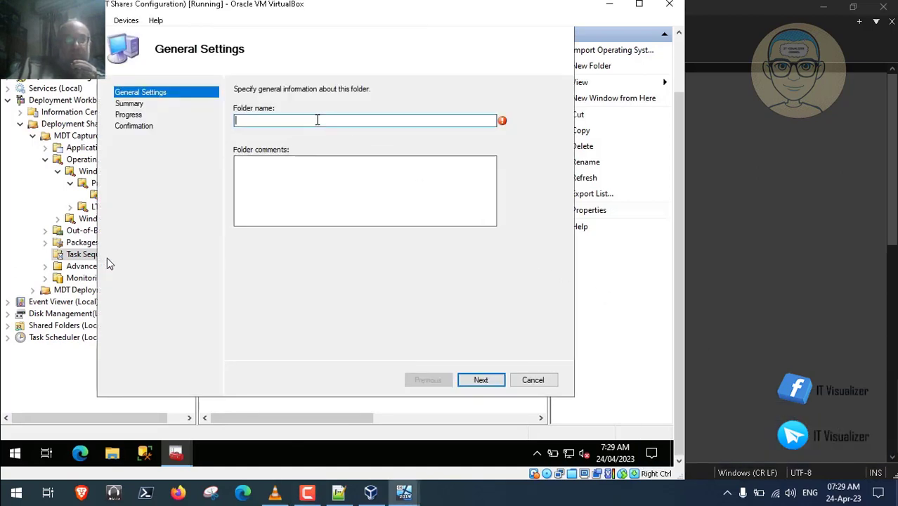
pyautogui.write('Cappppppppppppp')
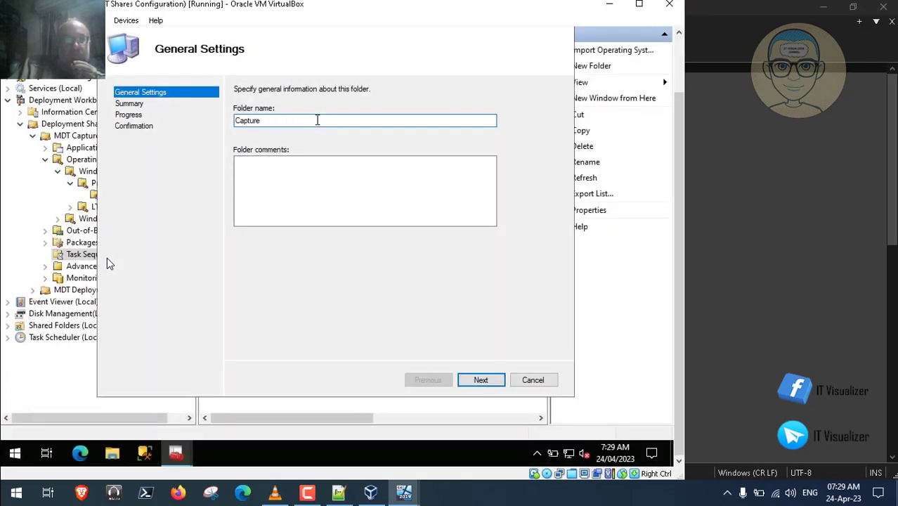
pyautogui.write('ent')
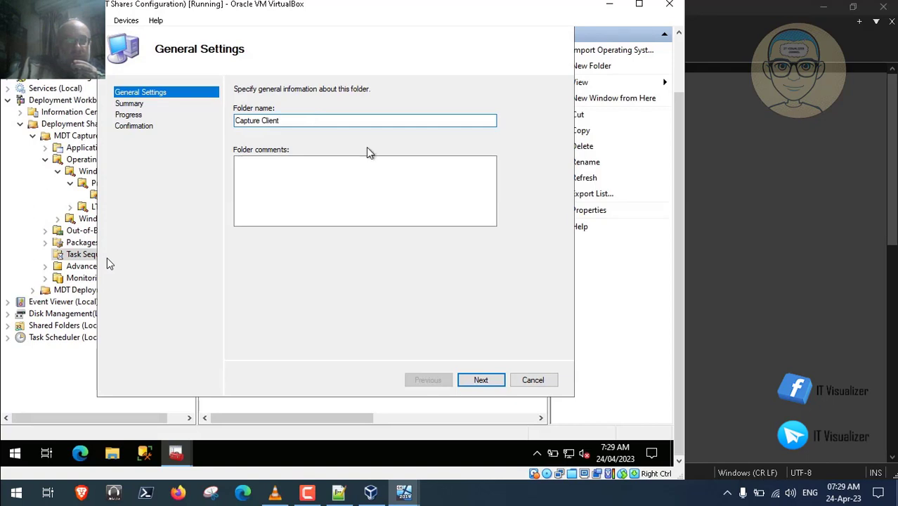
pyautogui.moveTo(284, 120); pyautogui.dragTo(237, 121)
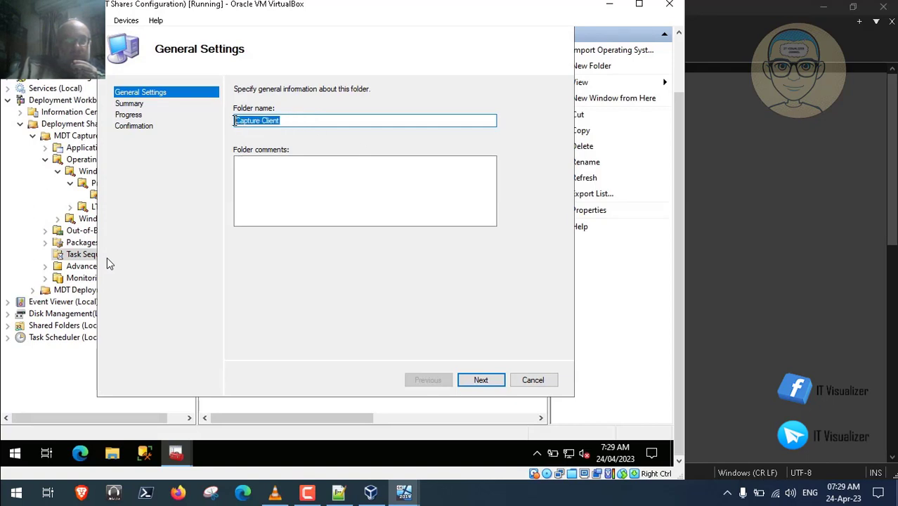
pyautogui.click(484, 380)
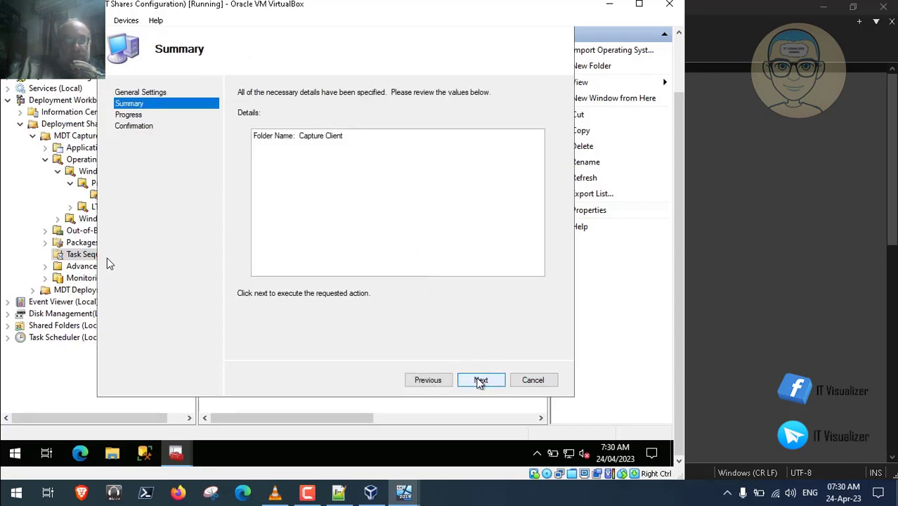
pyautogui.click(481, 380)
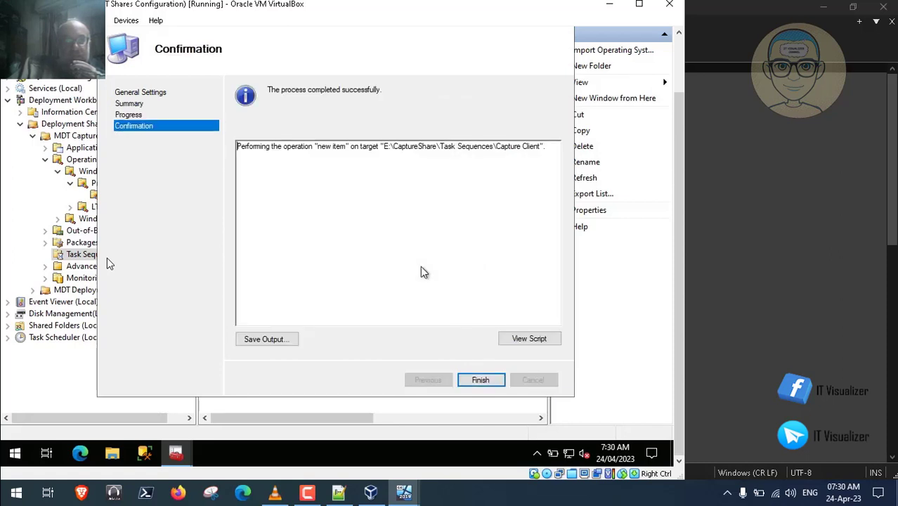
pyautogui.click(489, 383)
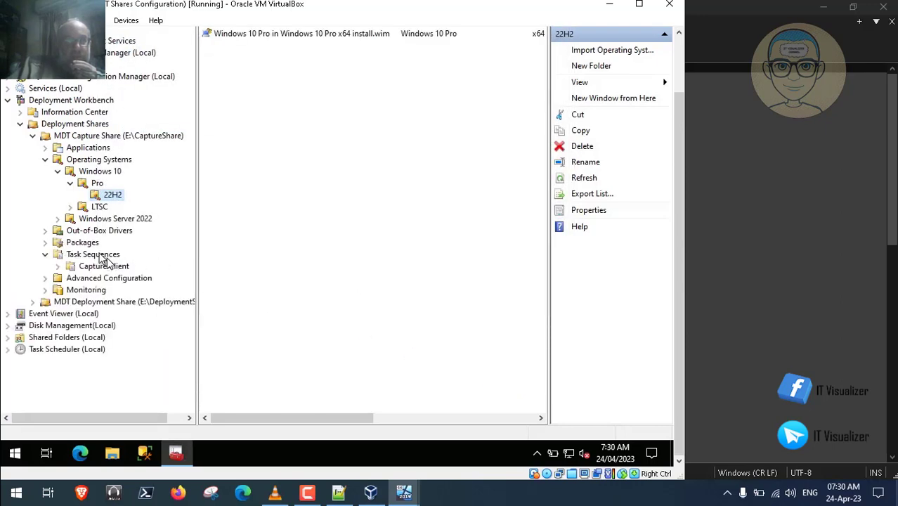
# Create a second Task Sequences folder named 'Capture Server'
pyautogui.rightClick(102, 255)
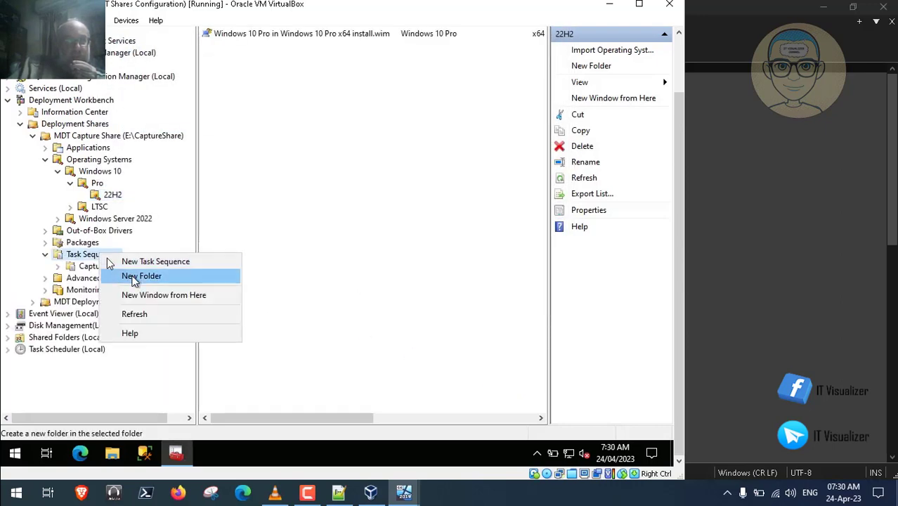
pyautogui.click(134, 278)
pyautogui.write('Capture Client')
pyautogui.press('BackSpace')
pyautogui.press('BackSpace')
pyautogui.press('BackSpace')
pyautogui.write('Server')
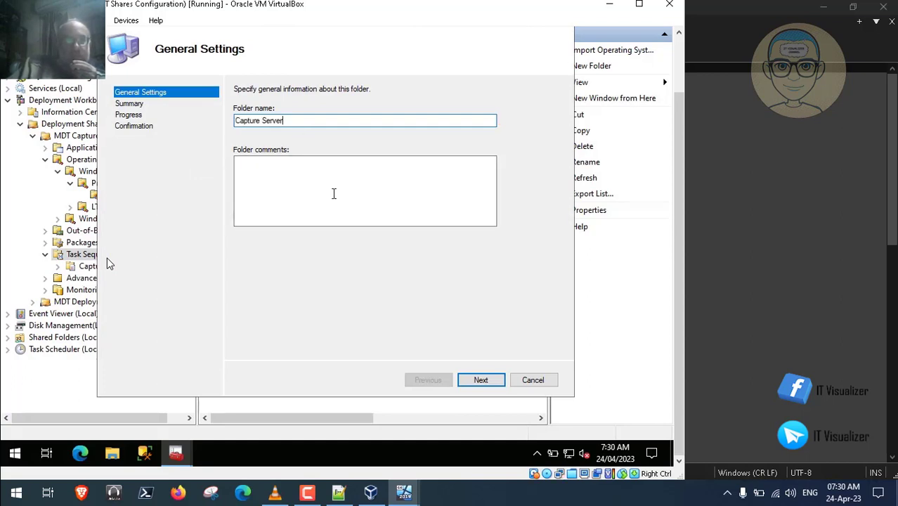
pyautogui.click(482, 382)
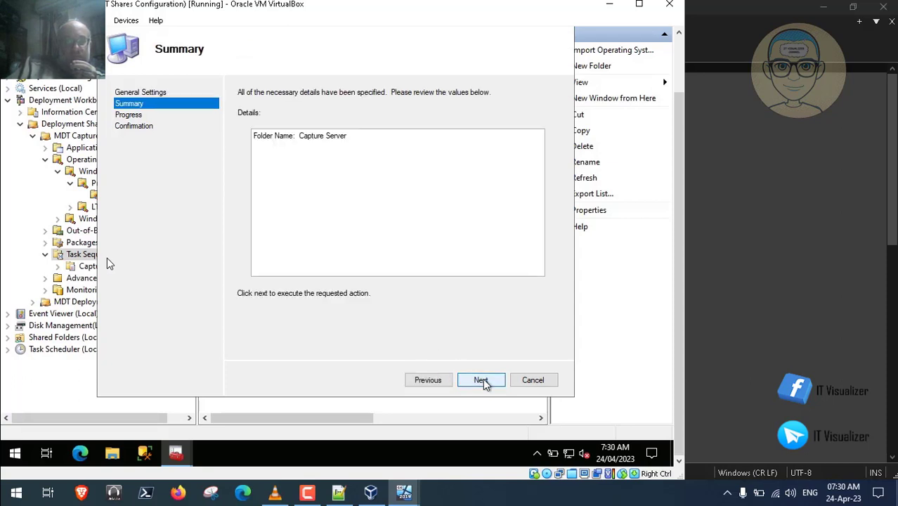
pyautogui.click(481, 380)
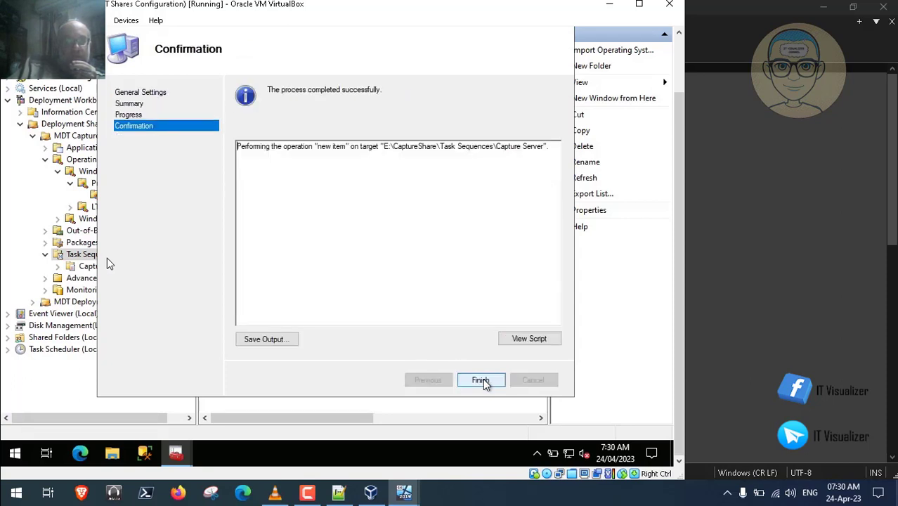
pyautogui.click(481, 381)
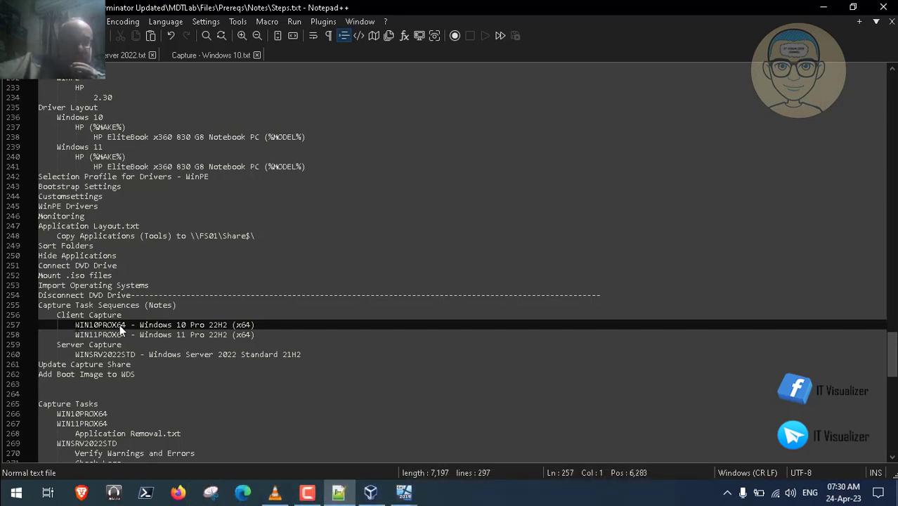
# Copy the ID WIN10PROX64 from Steps.txt and return to the SKNHQMF01 VM
pyautogui.moveTo(40, 325); pyautogui.dragTo(125, 325)
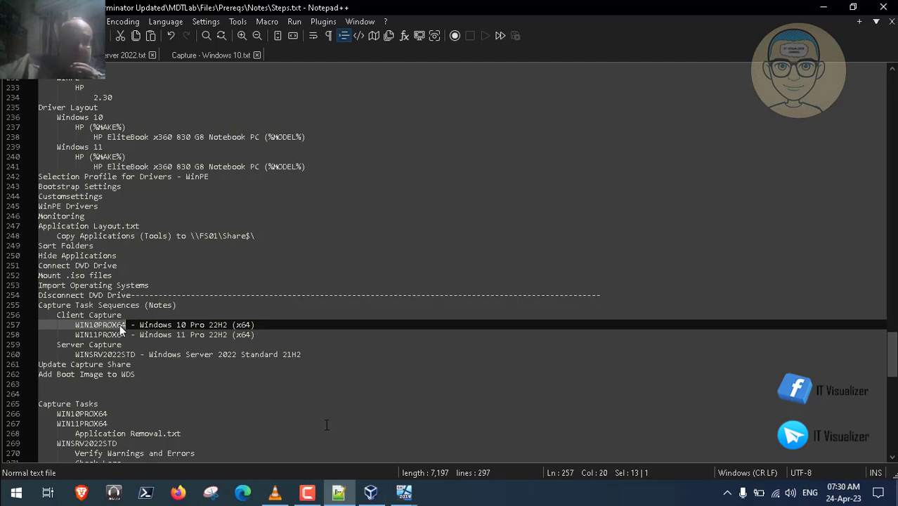
pyautogui.click(403, 492)
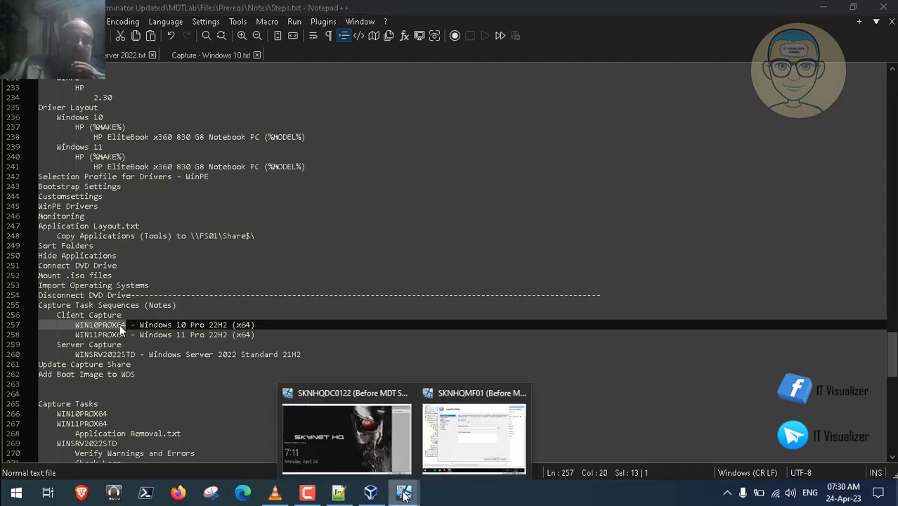
pyautogui.click(442, 463)
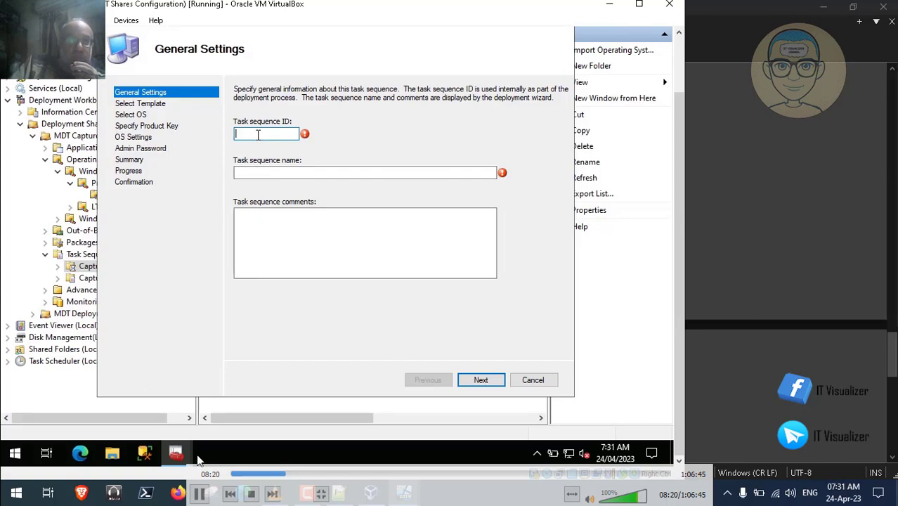
# Enter WIN10PROX64 as the task sequence ID
pyautogui.click(199, 494)
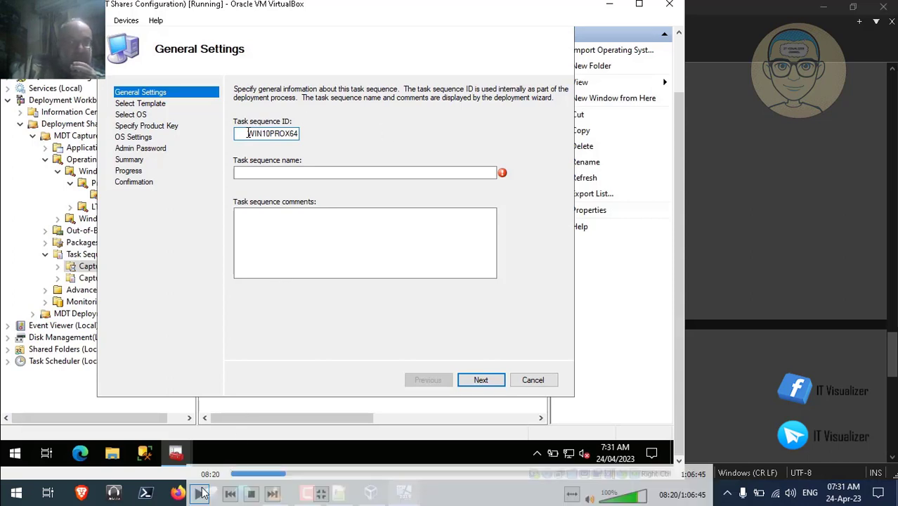
pyautogui.press('BackSpace')
pyautogui.press('BackSpace')
pyautogui.press('BackSpace')
pyautogui.press('BackSpace')
pyautogui.press('BackSpace')
pyautogui.press('BackSpace')
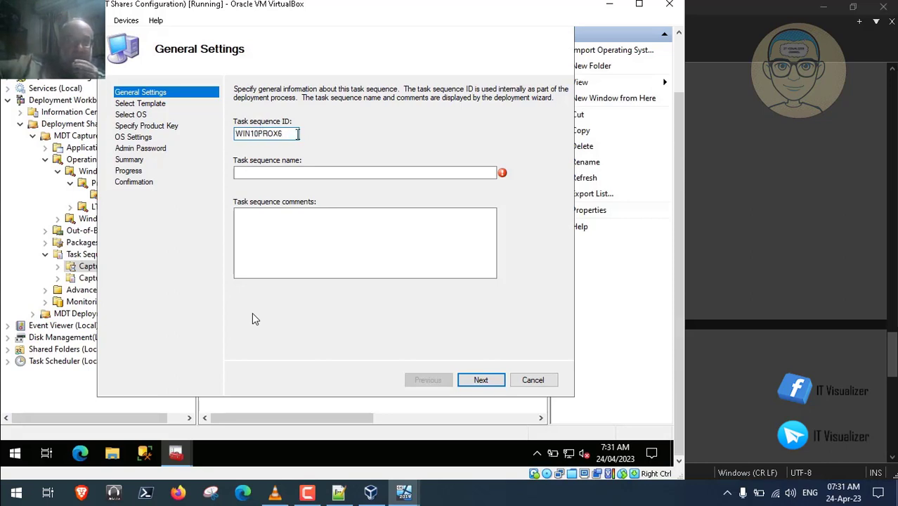
pyautogui.moveTo(289, 135); pyautogui.dragTo(232, 135)
pyautogui.click(255, 173)
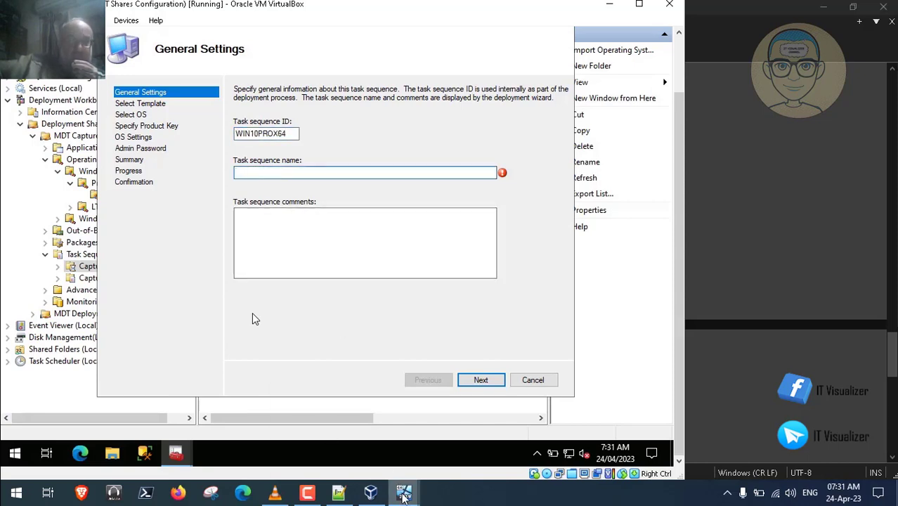
# Name the task sequence 'Windows 10 Pro 22H2 (x64)' from the notes and continue to template selection
pyautogui.click(343, 493)
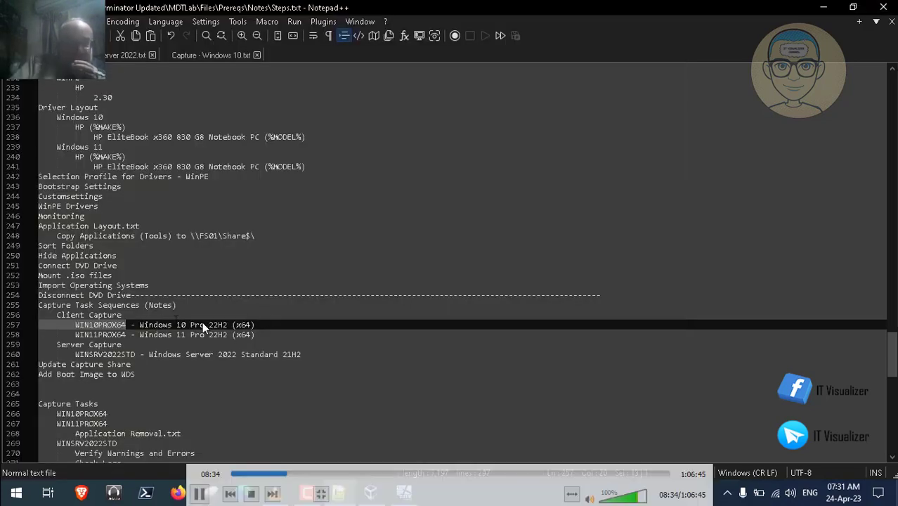
pyautogui.click(140, 324)
pyautogui.moveTo(177, 319); pyautogui.dragTo(257, 325)
pyautogui.hotkey('ctrl', 'c')
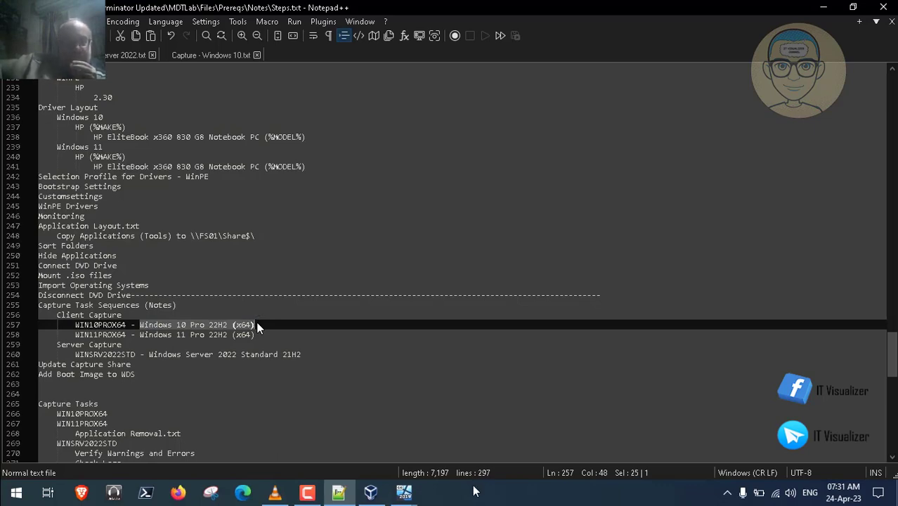
pyautogui.click(403, 492)
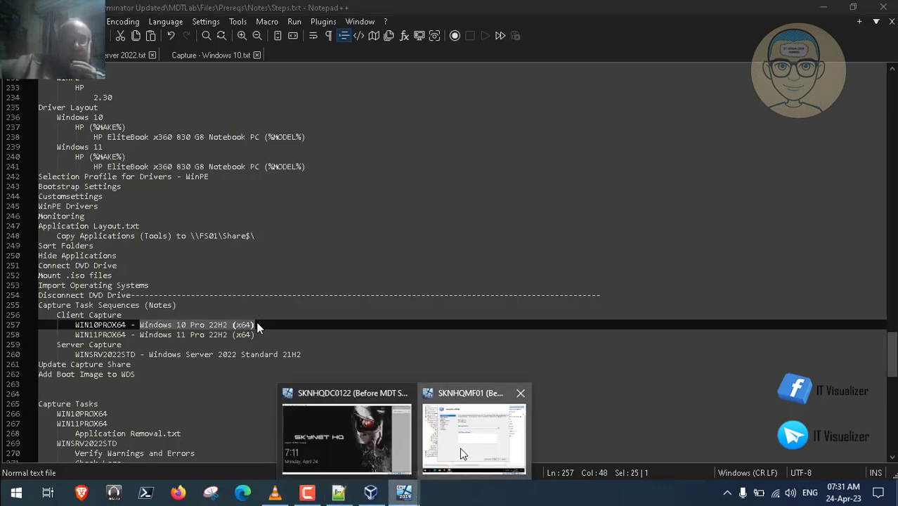
pyautogui.click(462, 453)
pyautogui.hotkey('ctrl', 'v')
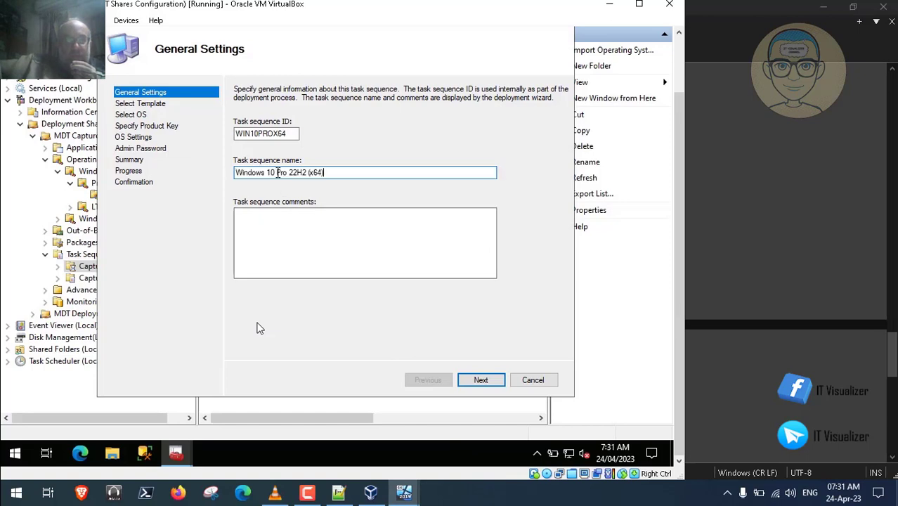
pyautogui.click(291, 221)
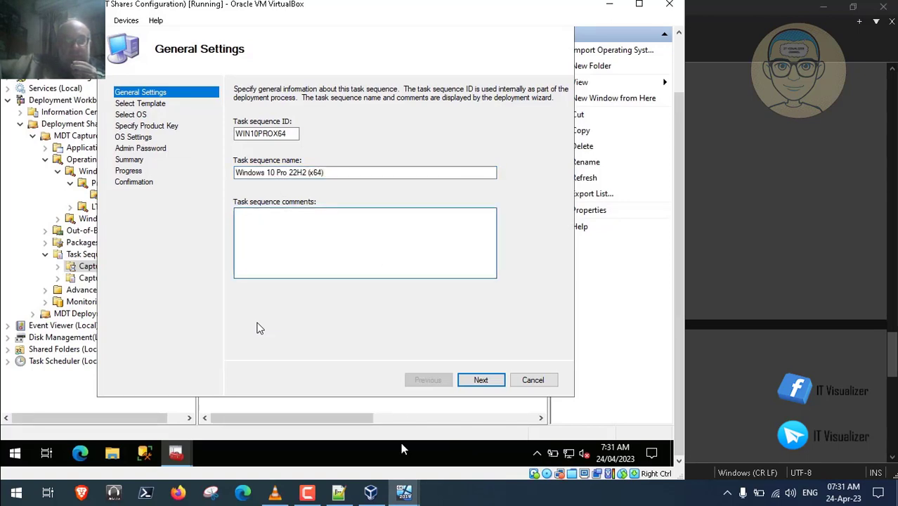
pyautogui.click(309, 493)
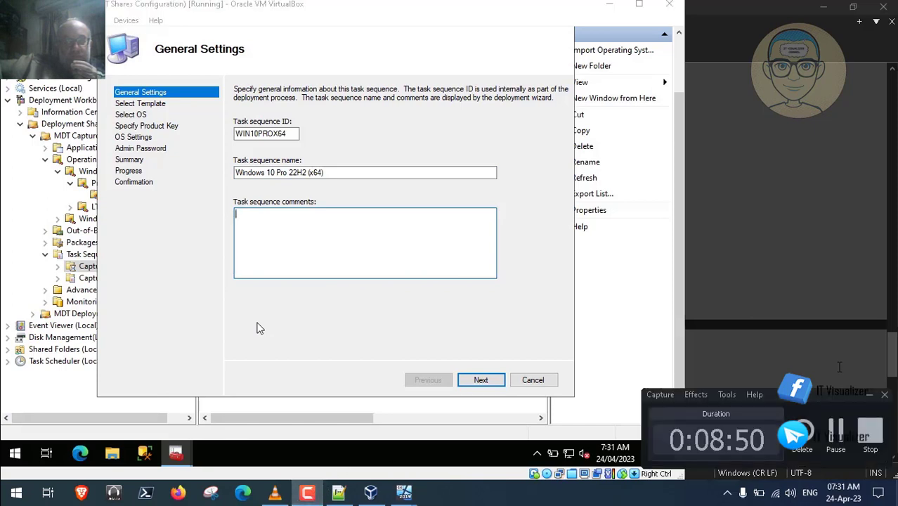
pyautogui.click(844, 424)
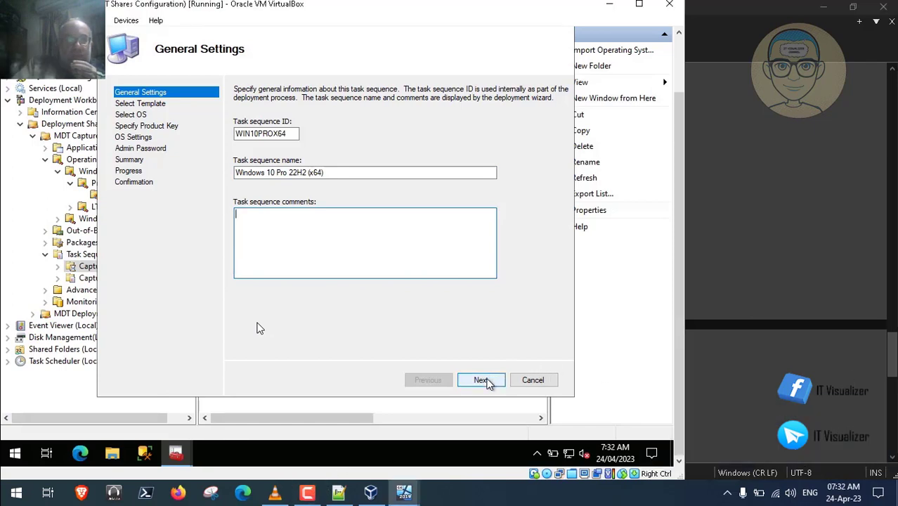
pyautogui.click(487, 379)
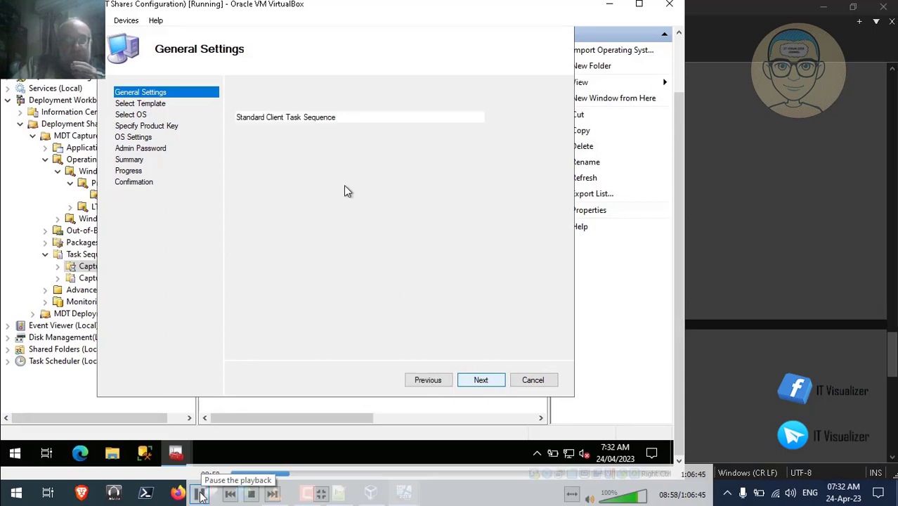
# Pause the walkthrough video while following the wizard to OS Settings, then resume it
pyautogui.click(200, 494)
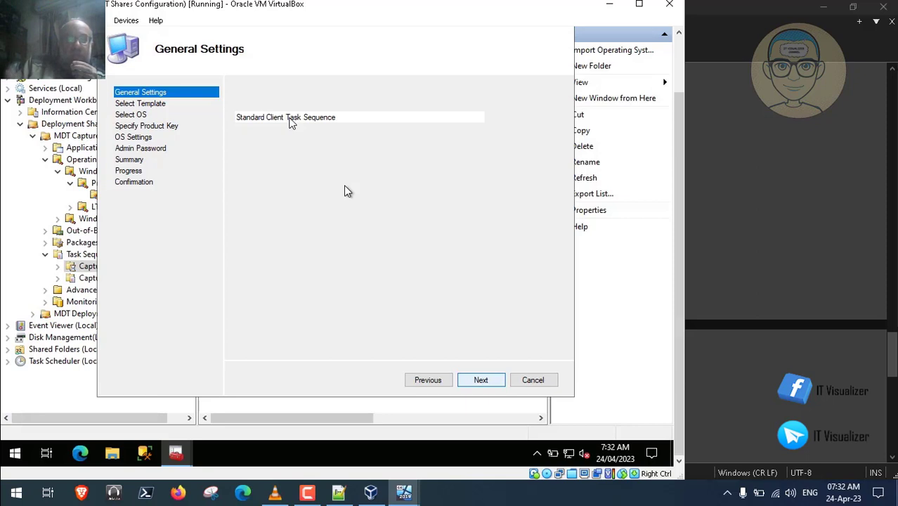
pyautogui.press('space')
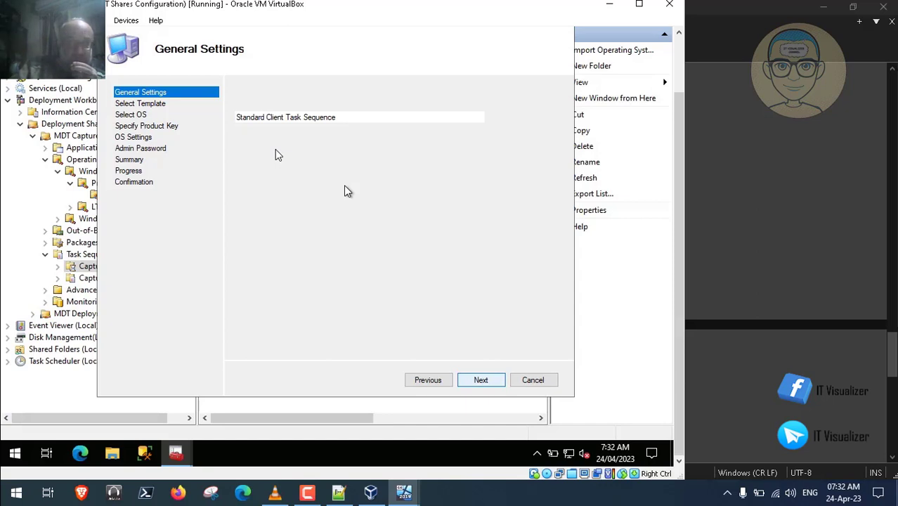
pyautogui.click(203, 495)
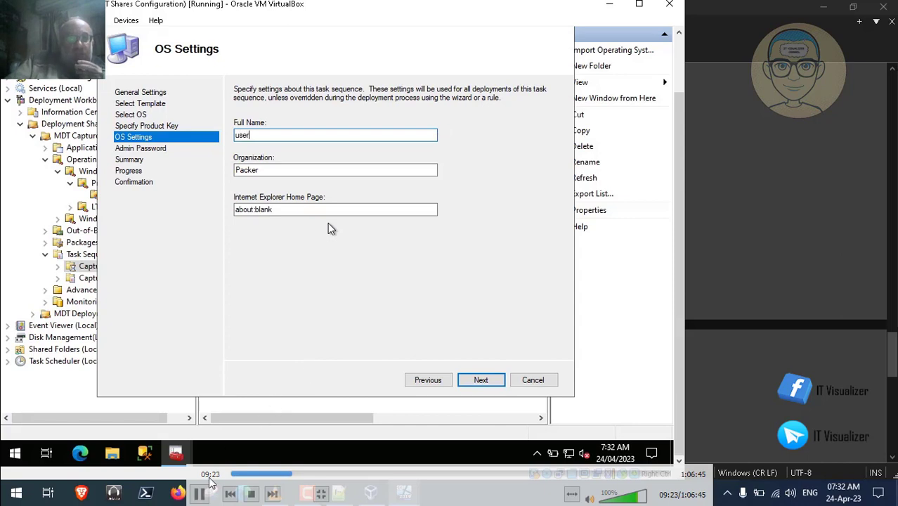
pyautogui.click(199, 494)
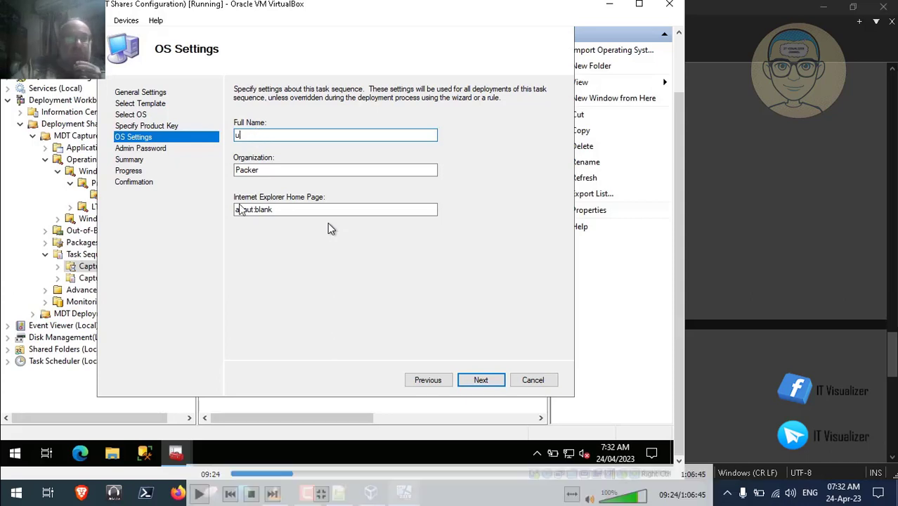
pyautogui.click(199, 494)
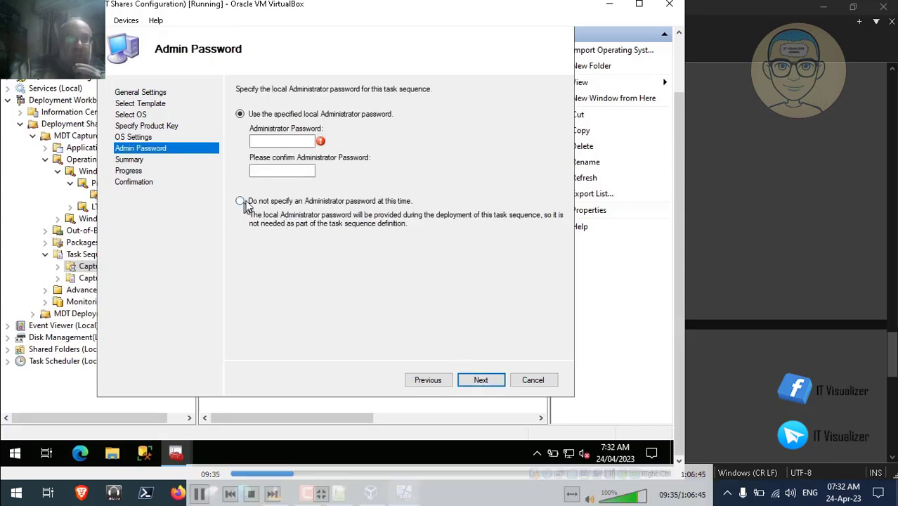
# Pause the walkthrough video
pyautogui.click(199, 494)
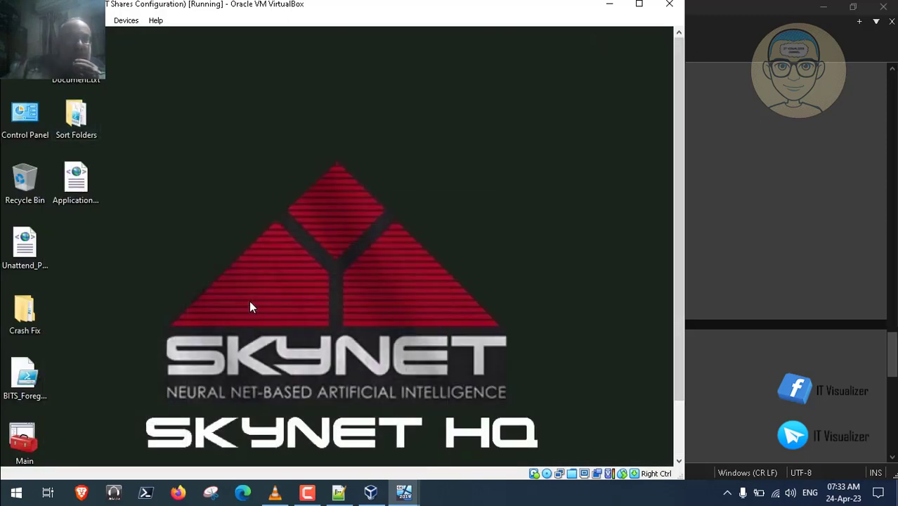
# Browse the Z: drive to Terminator Updated > MDTLab > Files > Prereqs > Operating Systems
pyautogui.doubleClick(25, 49)
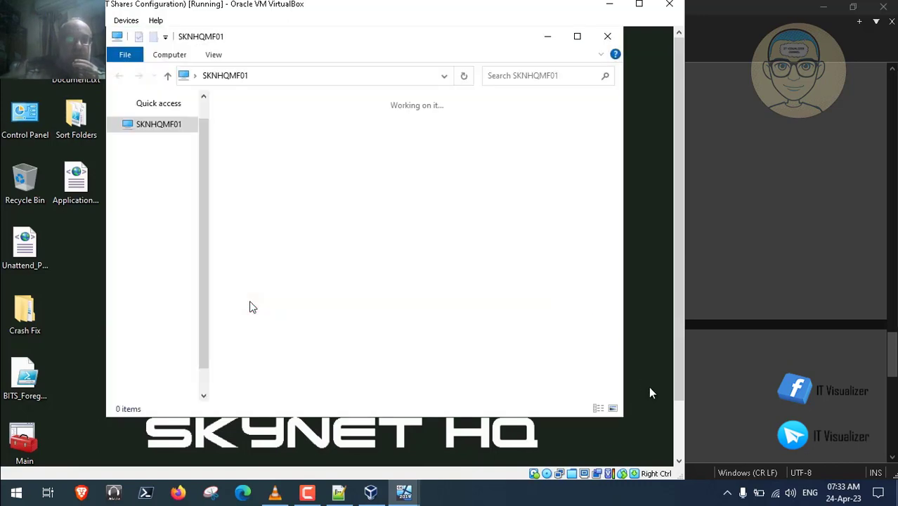
pyautogui.click(334, 236)
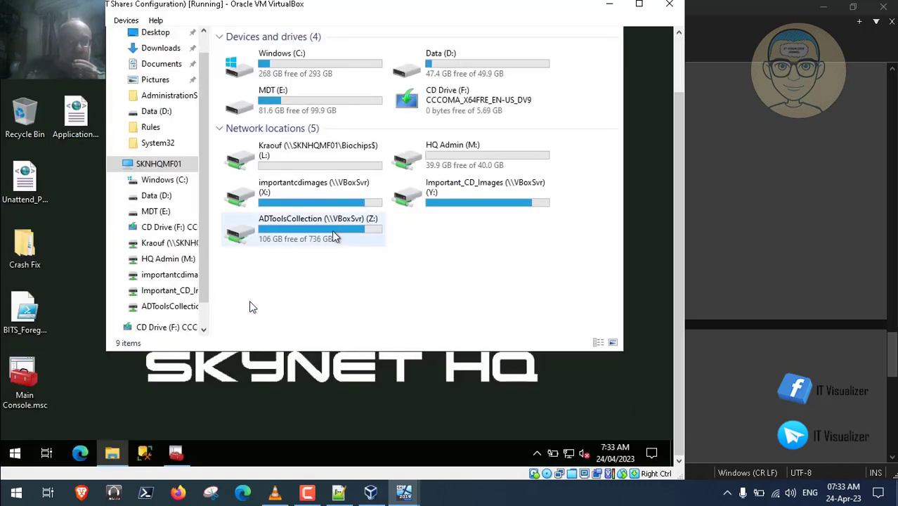
pyautogui.doubleClick(333, 236)
pyautogui.click(274, 162)
pyautogui.press('t')
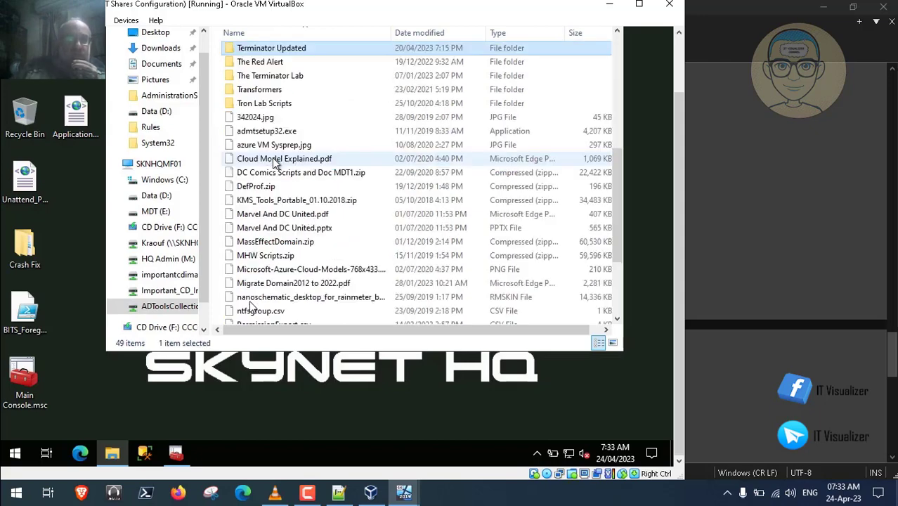
pyautogui.doubleClick(284, 53)
pyautogui.click(265, 97)
pyautogui.doubleClick(264, 96)
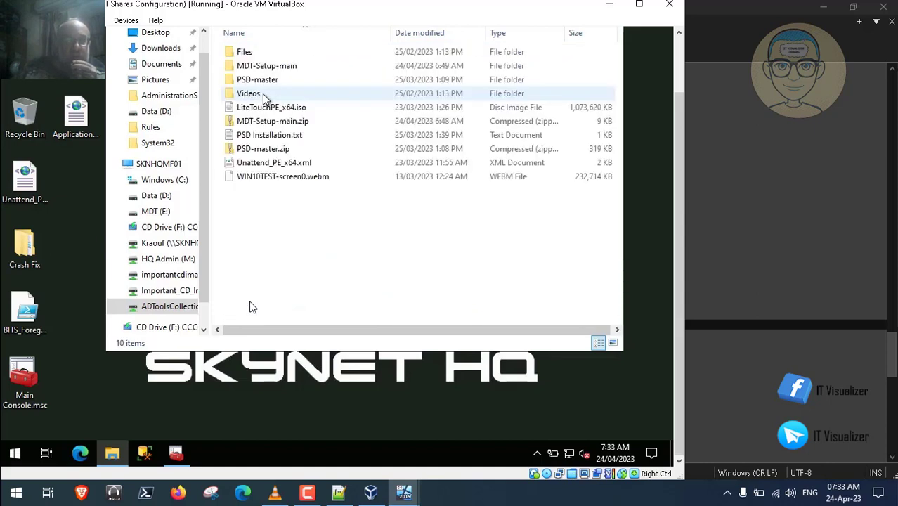
pyautogui.doubleClick(249, 55)
pyautogui.click(257, 54)
pyautogui.doubleClick(257, 56)
pyautogui.click(265, 83)
pyautogui.doubleClick(265, 83)
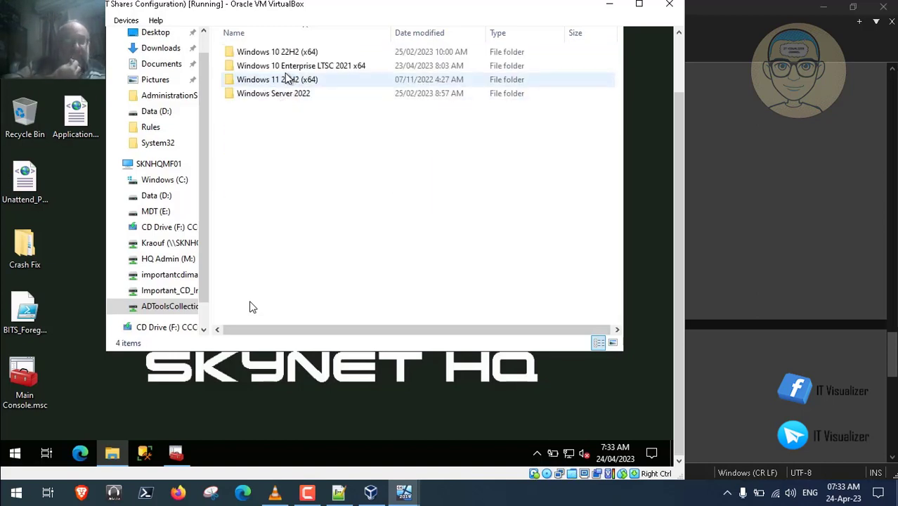
# Copy the Windows 10 Enterprise LTSC 2021 x64 folder and paste it into Data (D:)
pyautogui.click(281, 68)
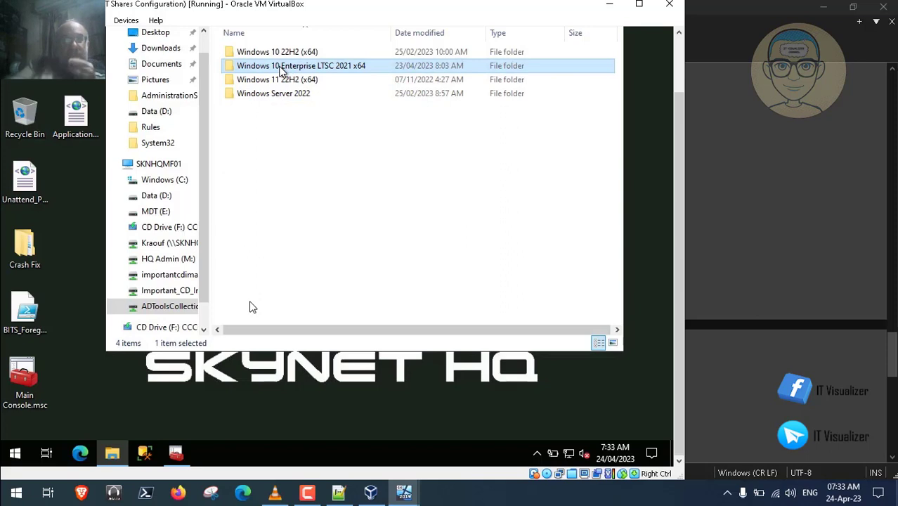
pyautogui.rightClick(280, 66)
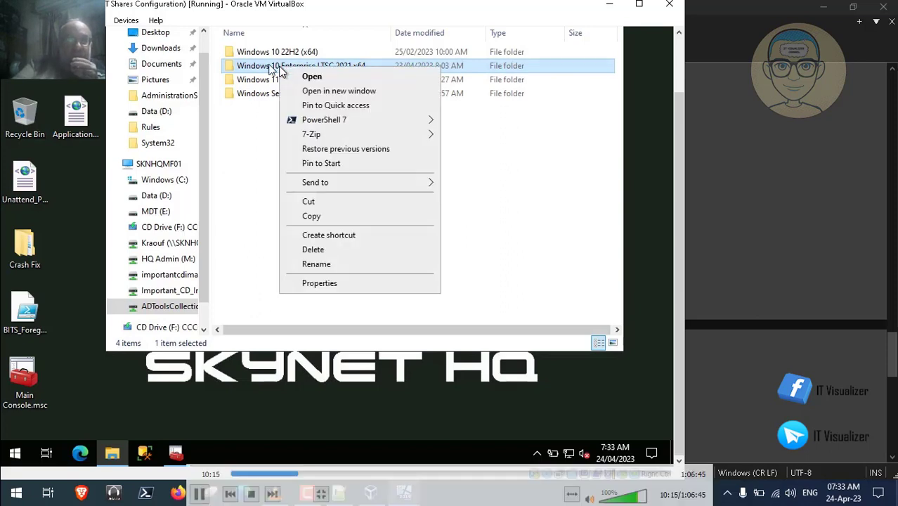
pyautogui.click(327, 217)
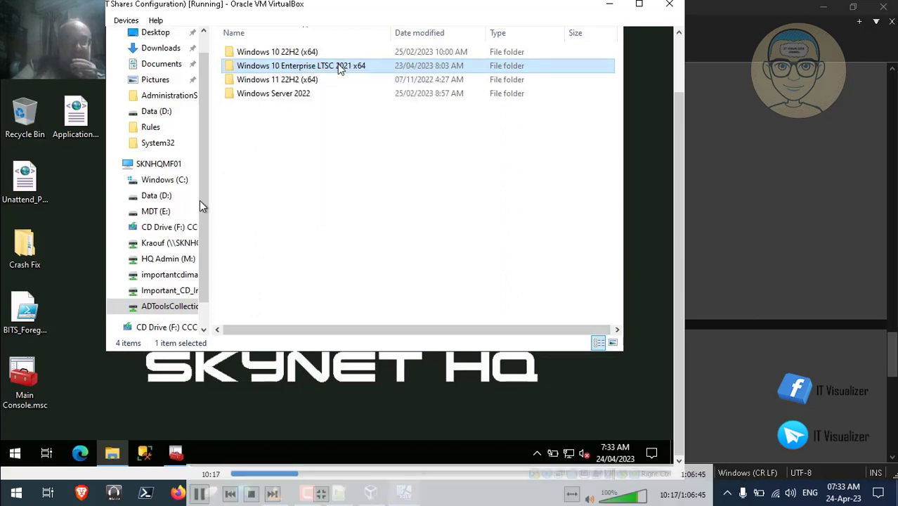
pyautogui.click(163, 200)
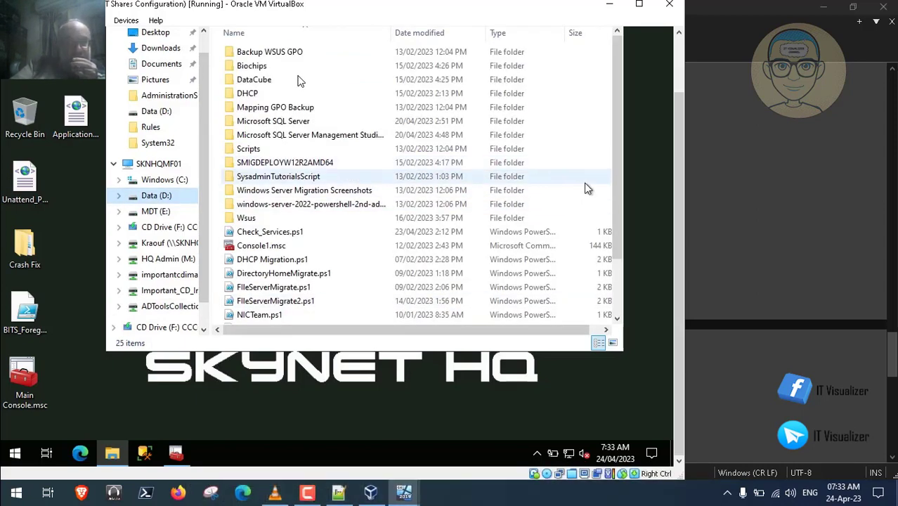
pyautogui.rightClick(586, 187)
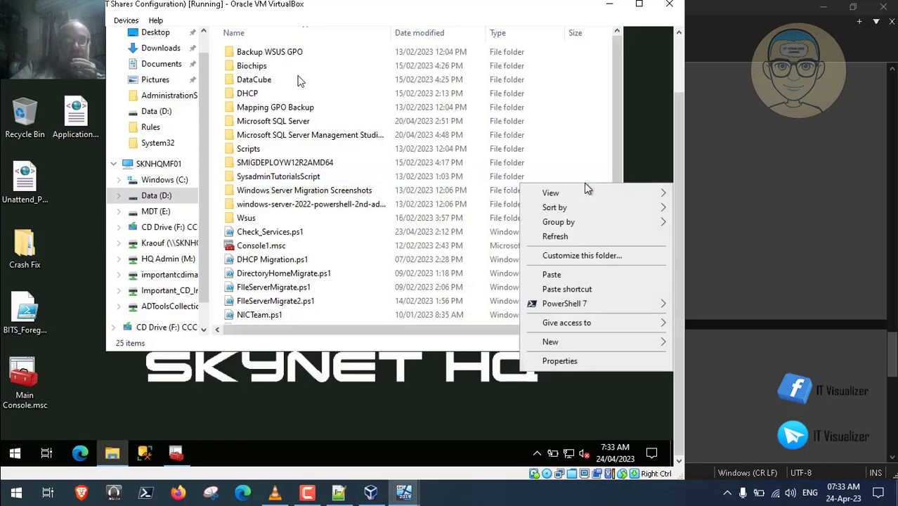
pyautogui.click(572, 276)
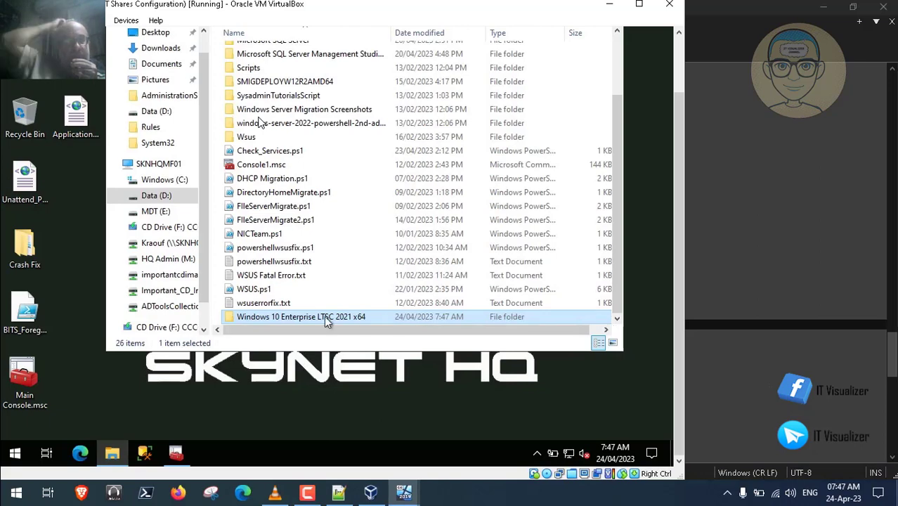
# Start an operating system import into the LTSC folder using a full set of source files
pyautogui.click(176, 454)
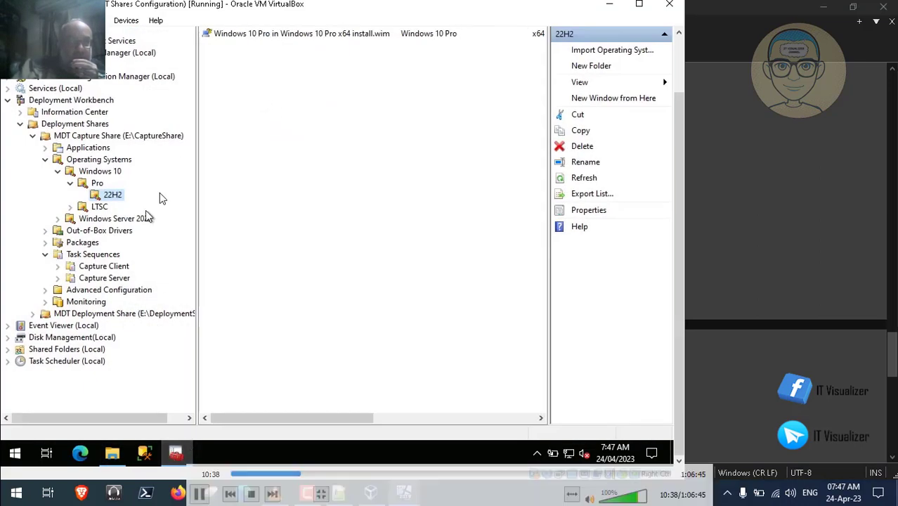
pyautogui.click(97, 207)
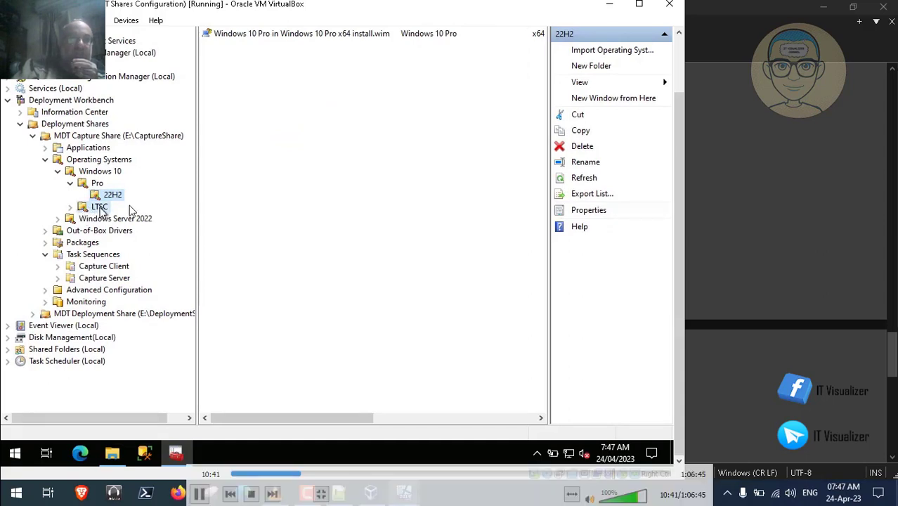
pyautogui.rightClick(118, 205)
pyautogui.click(146, 219)
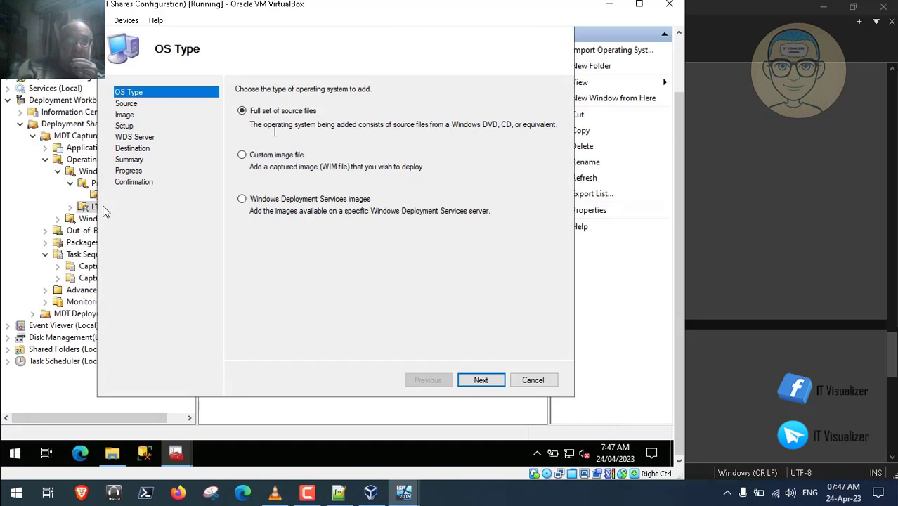
pyautogui.click(481, 379)
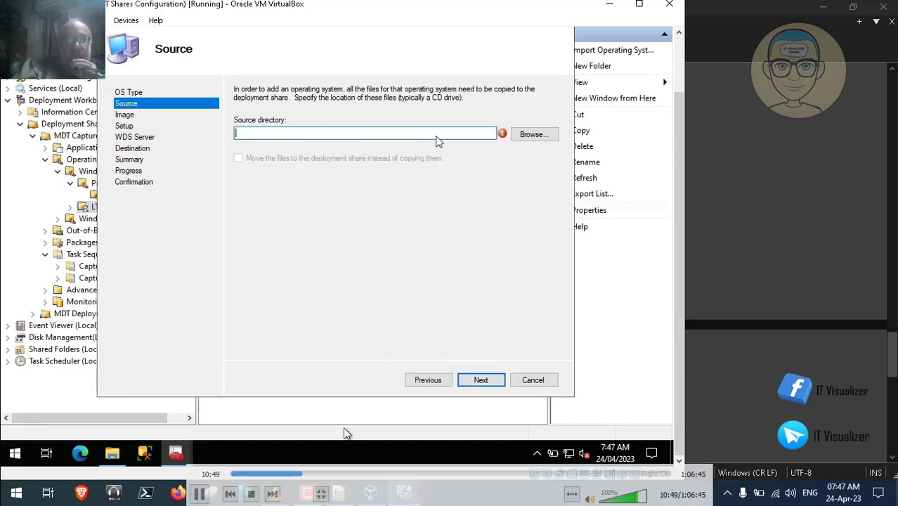
# Choose D:\Windows 10 Enterprise LTSC 2021 x64 as the source directory and advance to the Summary
pyautogui.click(532, 135)
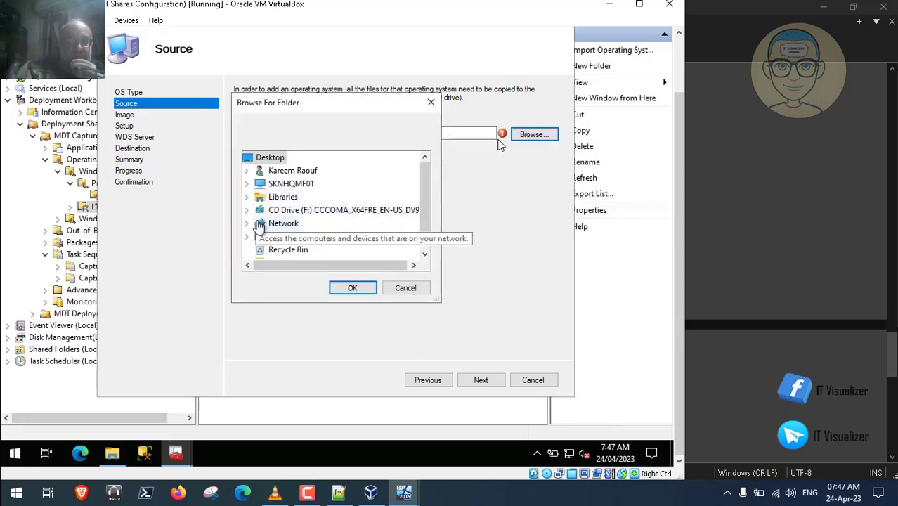
pyautogui.click(246, 185)
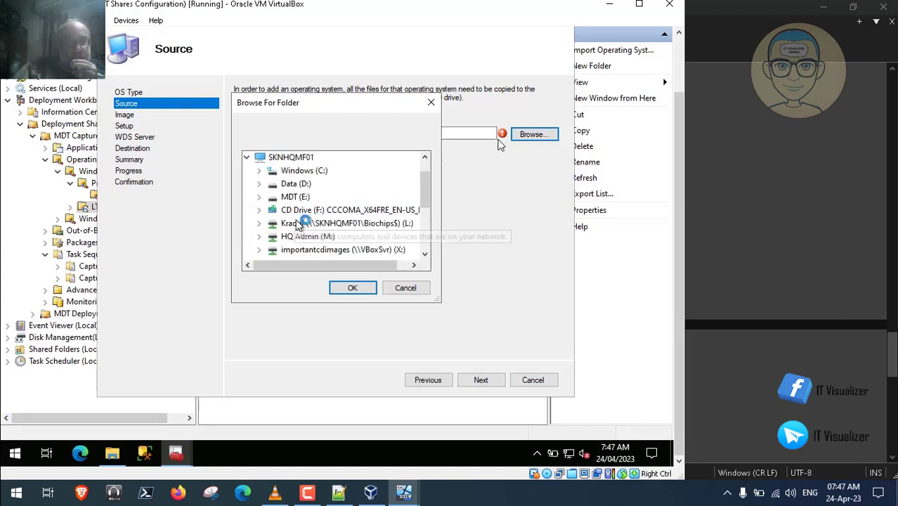
pyautogui.click(259, 184)
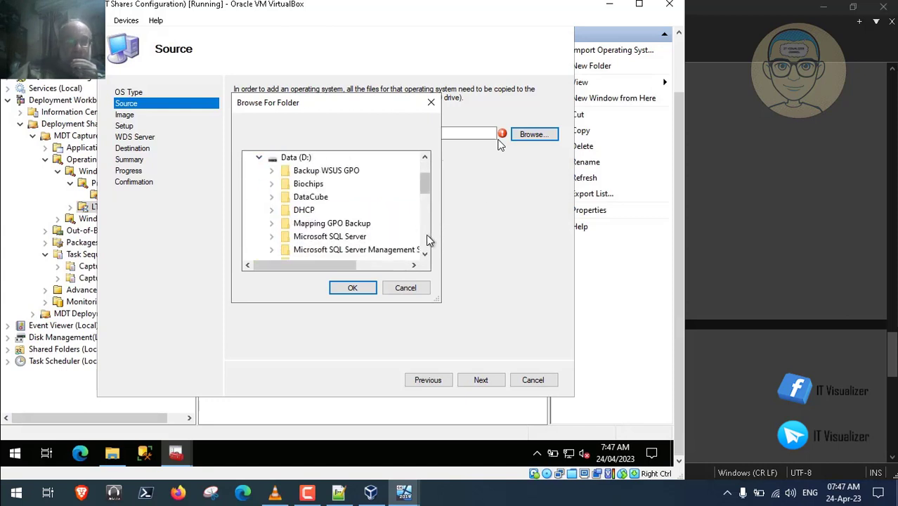
pyautogui.scroll(-2, 426, 239)
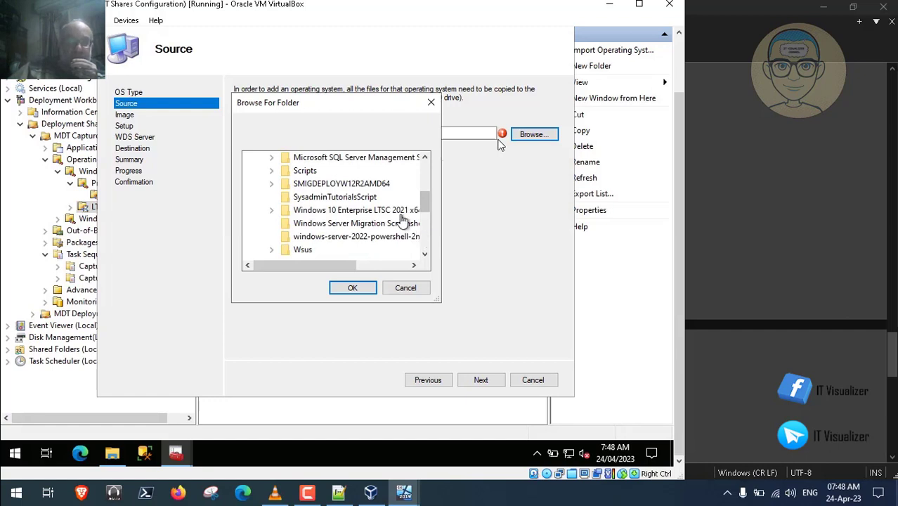
pyautogui.doubleClick(344, 210)
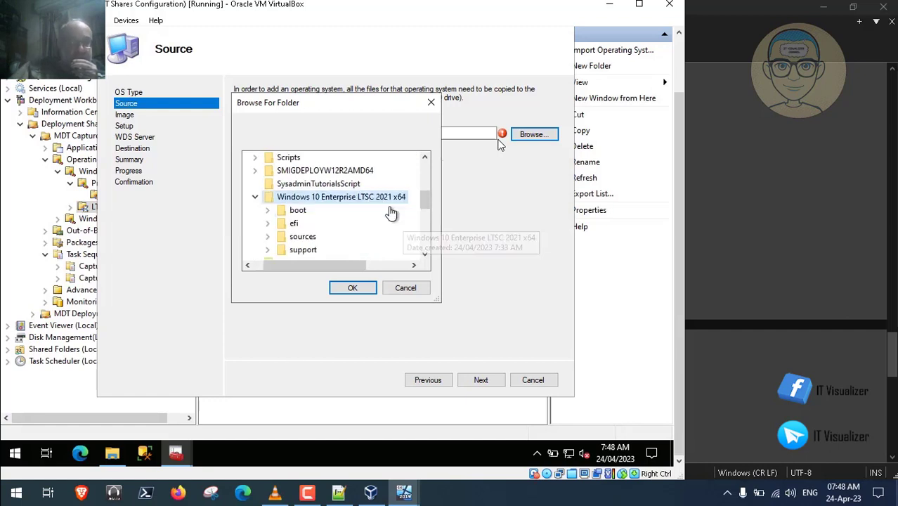
pyautogui.click(351, 287)
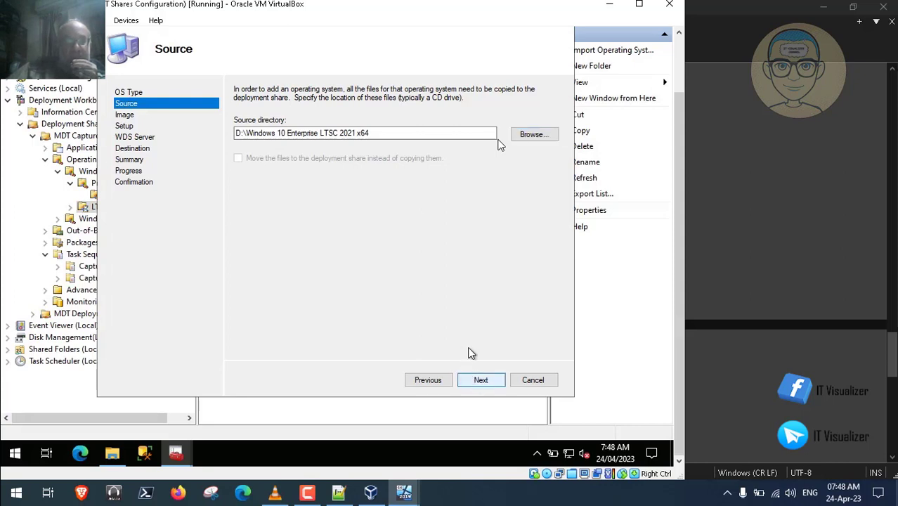
pyautogui.click(481, 381)
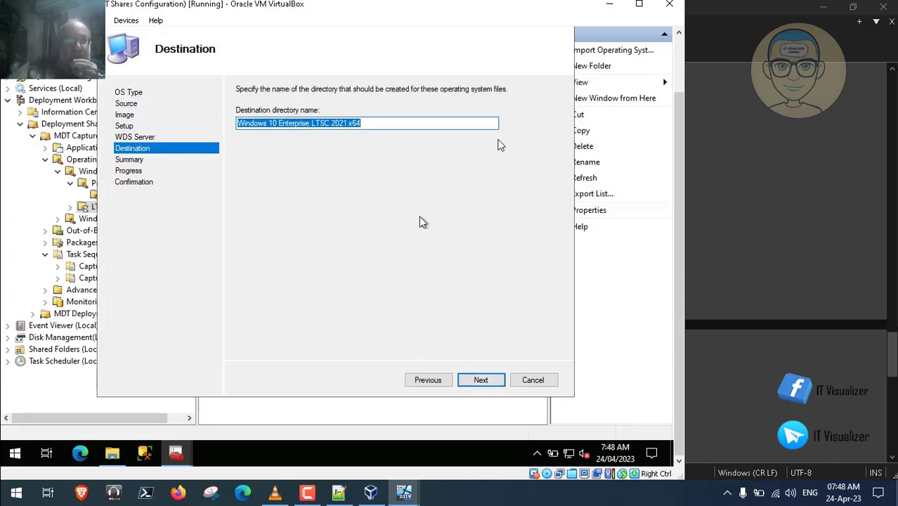
pyautogui.click(484, 380)
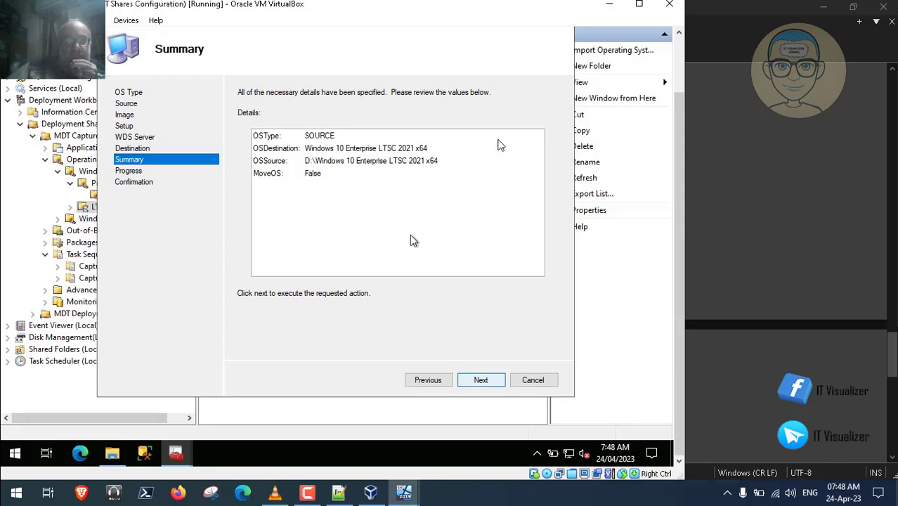
# Run the Windows 10 Enterprise LTSC 2021 import and close the wizard when it completes
pyautogui.click(471, 380)
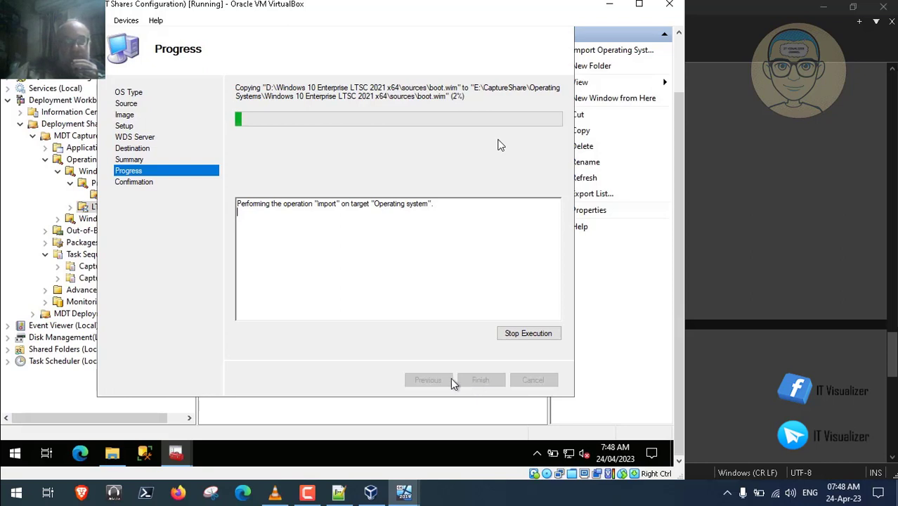
pyautogui.click(307, 492)
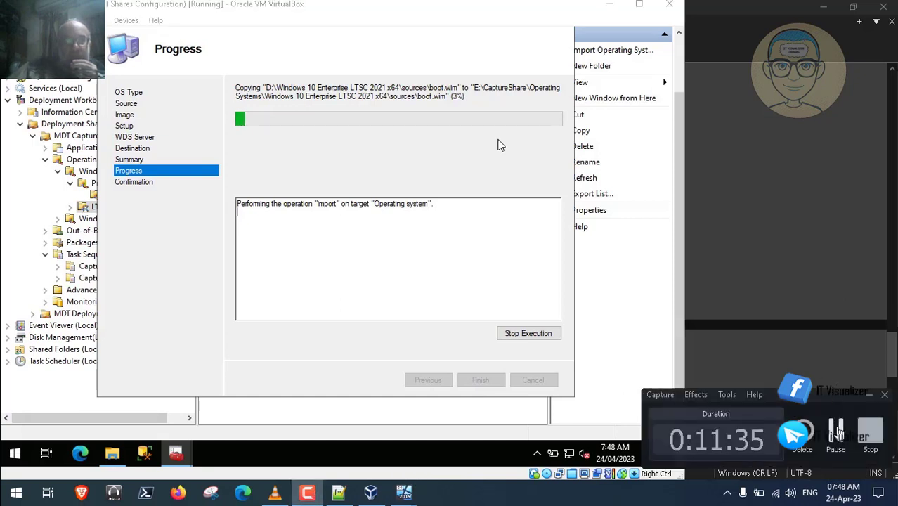
pyautogui.click(835, 432)
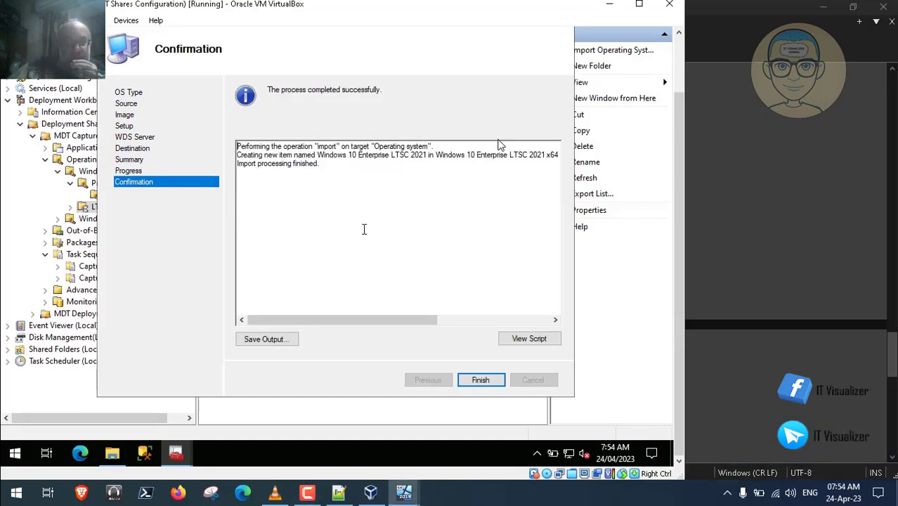
pyautogui.click(481, 383)
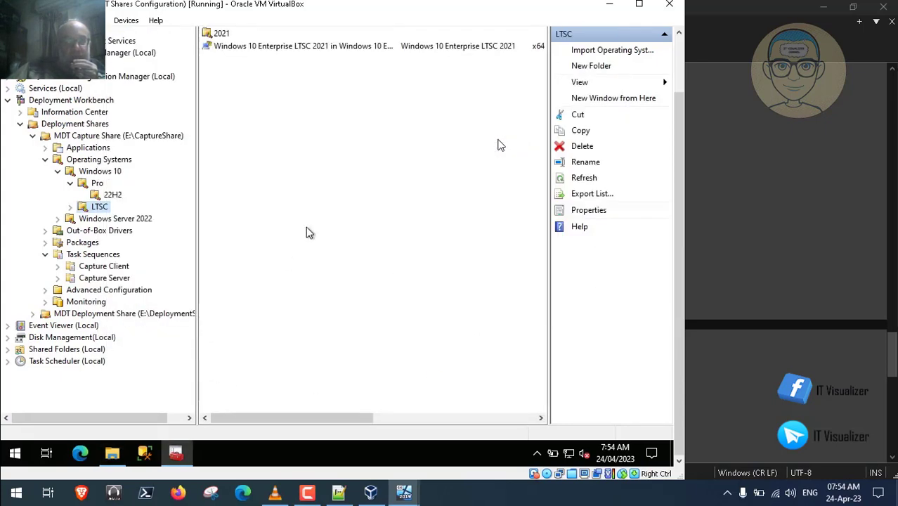
# Check that the LTSC 2021 OS also appears in the 2021 folder, then return to LTSC
pyautogui.click(268, 46)
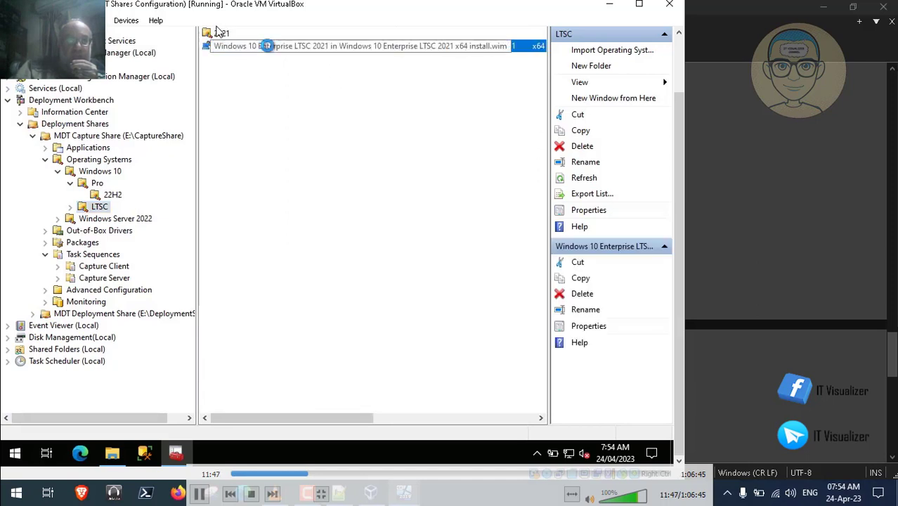
pyautogui.click(222, 33)
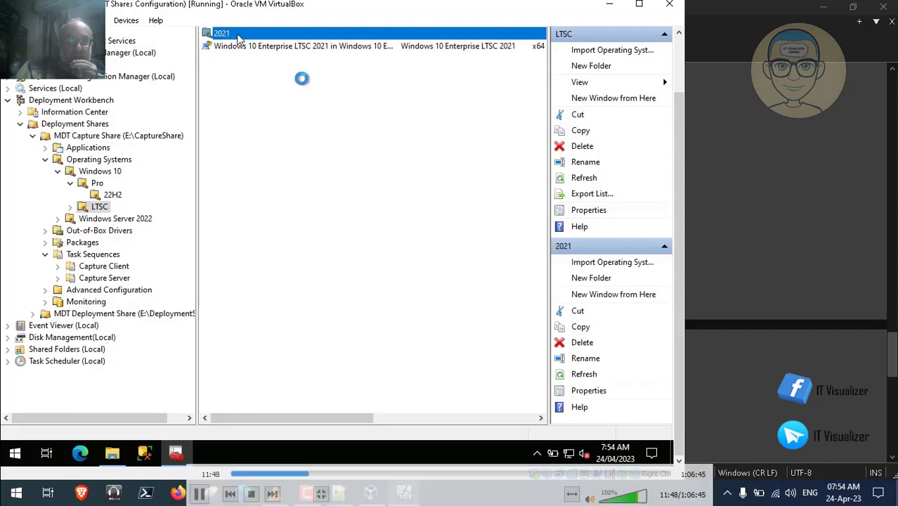
pyautogui.doubleClick(221, 36)
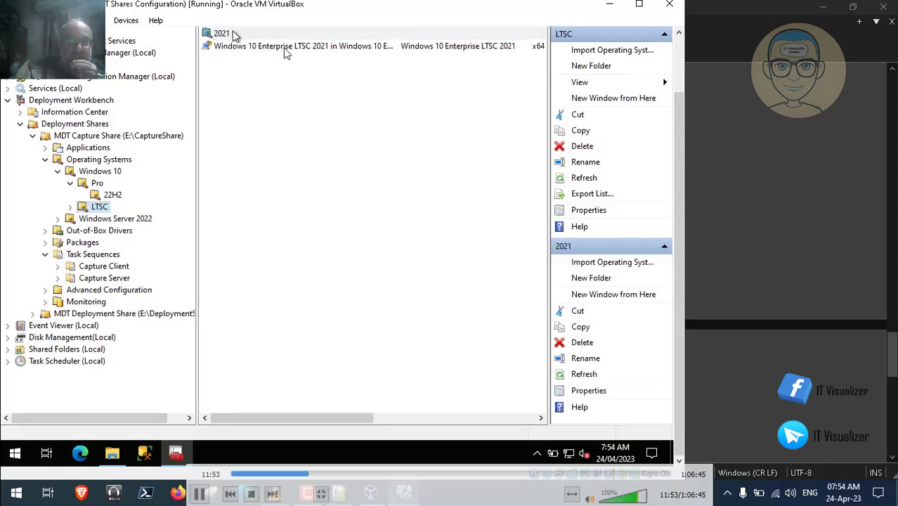
pyautogui.click(221, 35)
pyautogui.doubleClick(220, 33)
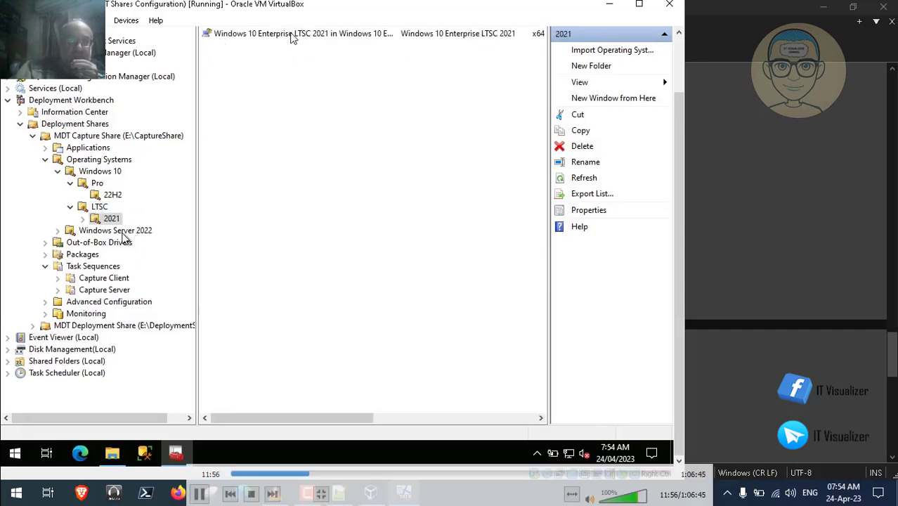
pyautogui.click(101, 208)
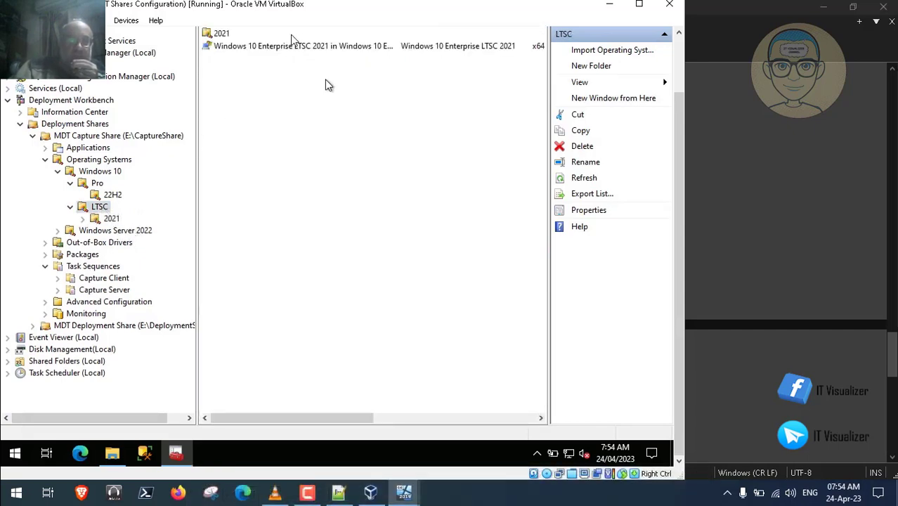
# Delete the LTSC 2021 OS entry from the LTSC folder
pyautogui.rightClick(294, 49)
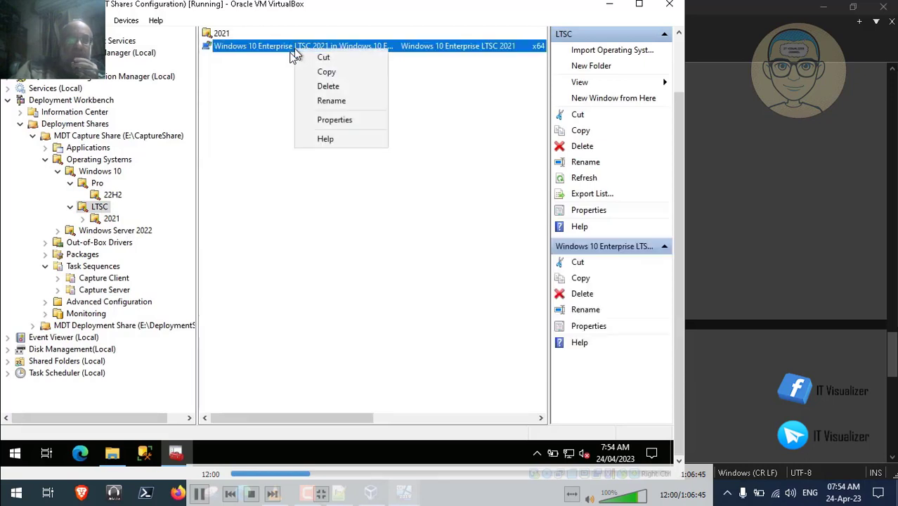
pyautogui.click(331, 88)
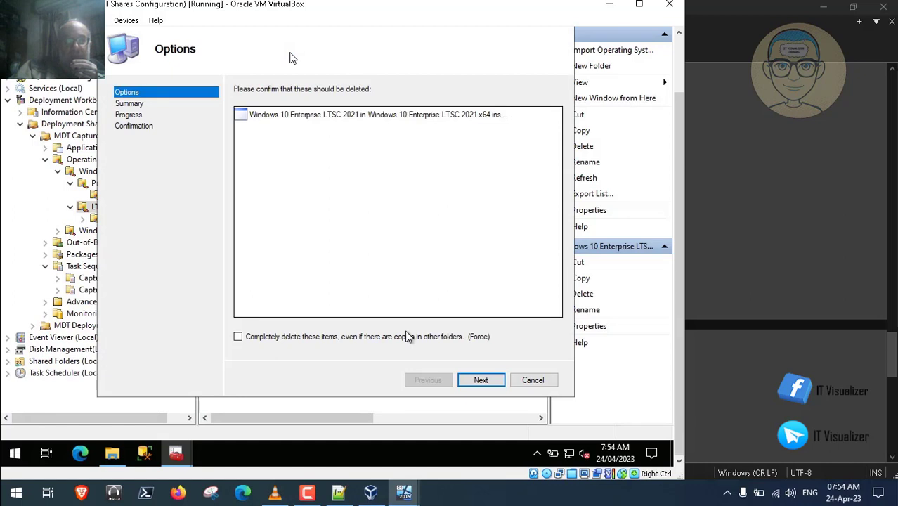
pyautogui.click(481, 380)
pyautogui.click(481, 380)
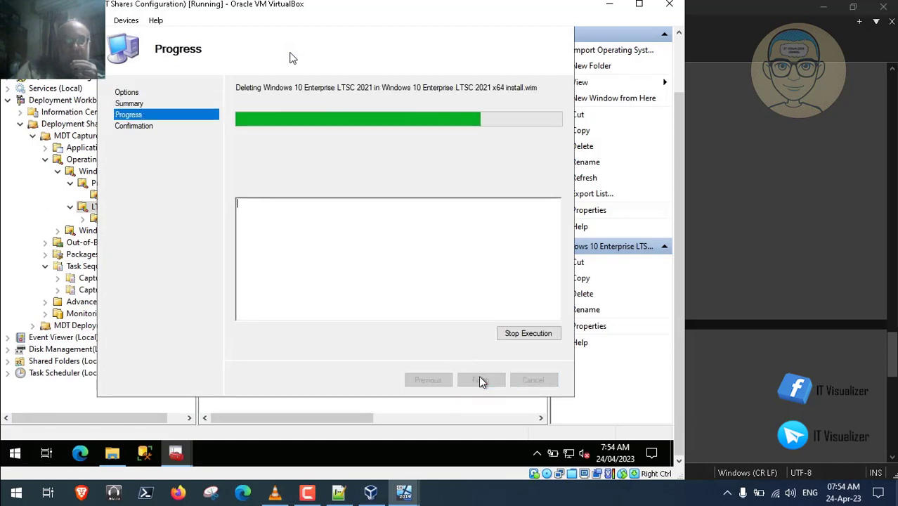
pyautogui.click(481, 380)
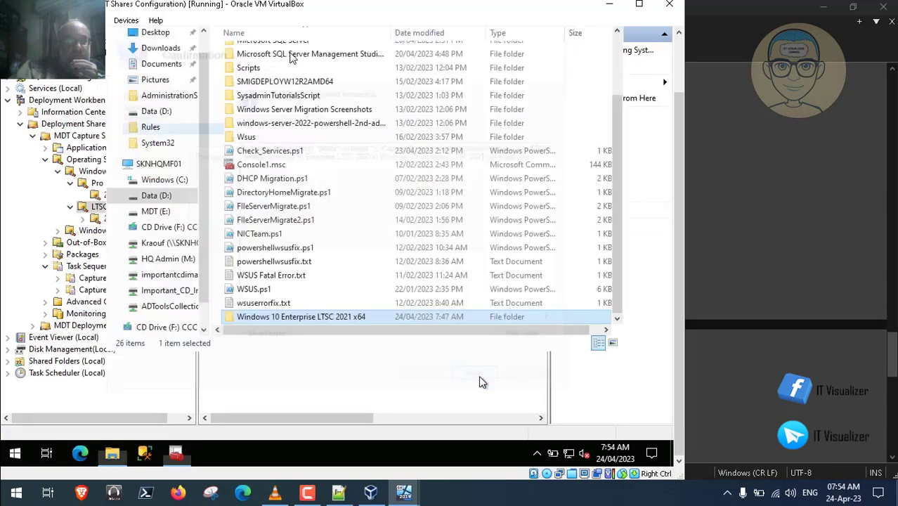
# Rename the OS in the 2021 folder to 'Windows 10 Enterprise LTSC 2021 x64 install.wim'
pyautogui.doubleClick(222, 34)
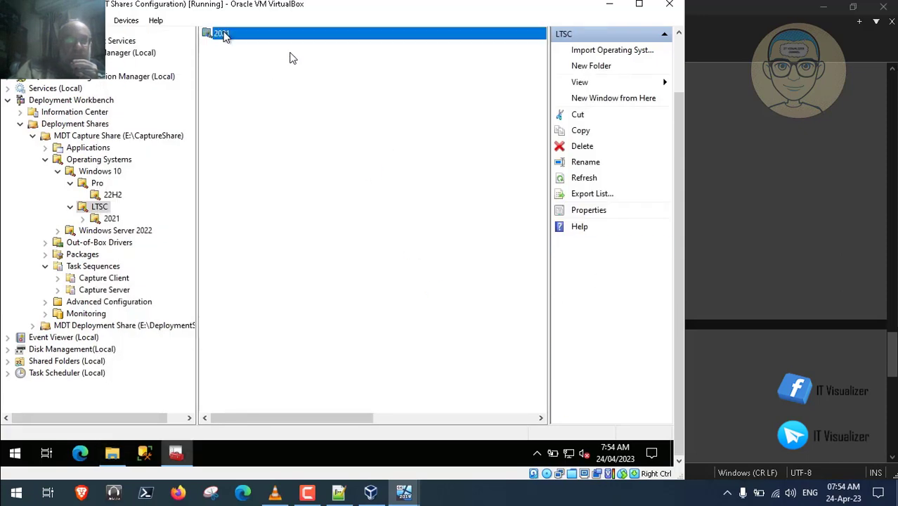
pyautogui.click(250, 33)
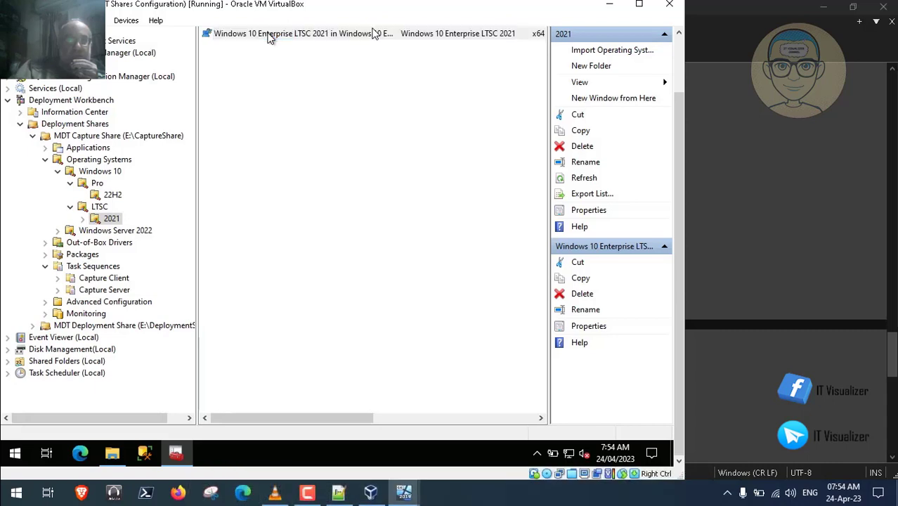
pyautogui.doubleClick(375, 34)
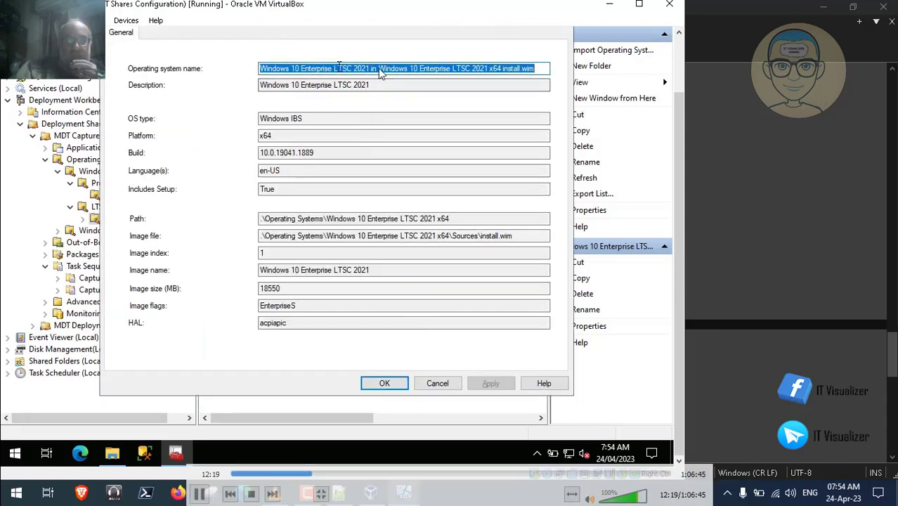
pyautogui.click(380, 68)
pyautogui.press('BackSpace')
pyautogui.press('BackSpace')
pyautogui.press('BackSpace')
pyautogui.press('BackSpace')
pyautogui.press('BackSpace')
pyautogui.press('BackSpace')
pyautogui.press('BackSpace')
pyautogui.press('BackSpace')
pyautogui.press('BackSpace')
pyautogui.press('BackSpace')
pyautogui.press('BackSpace')
pyautogui.press('BackSpace')
pyautogui.press('BackSpace')
pyautogui.press('BackSpace')
pyautogui.press('BackSpace')
pyautogui.press('BackSpace')
pyautogui.press('BackSpace')
pyautogui.press('BackSpace')
pyautogui.press('BackSpace')
pyautogui.press('BackSpace')
pyautogui.press('BackSpace')
pyautogui.press('BackSpace')
pyautogui.press('BackSpace')
pyautogui.press('BackSpace')
pyautogui.press('BackSpace')
pyautogui.press('BackSpace')
pyautogui.press('BackSpace')
pyautogui.press('BackSpace')
pyautogui.press('BackSpace')
pyautogui.press('BackSpace')
pyautogui.press('BackSpace')
pyautogui.press('BackSpace')
pyautogui.press('BackSpace')
pyautogui.press('BackSpace')
pyautogui.press('BackSpace')
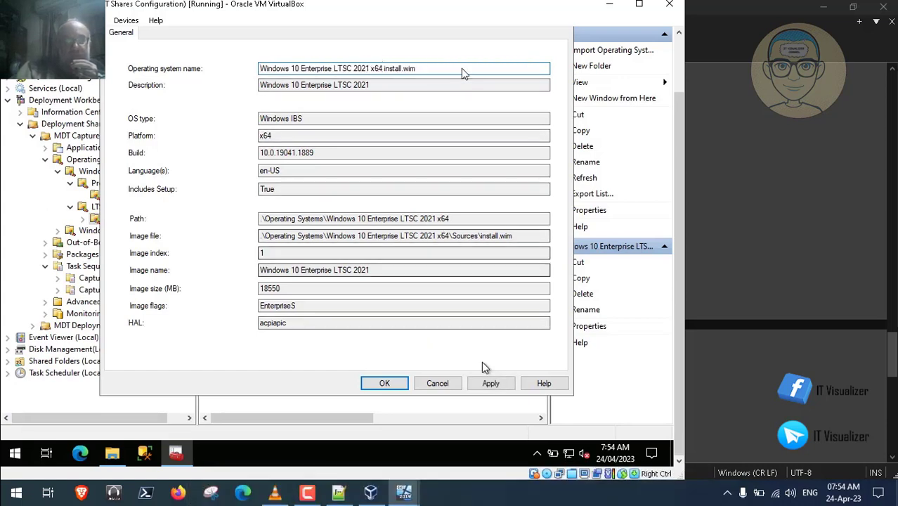
pyautogui.click(491, 385)
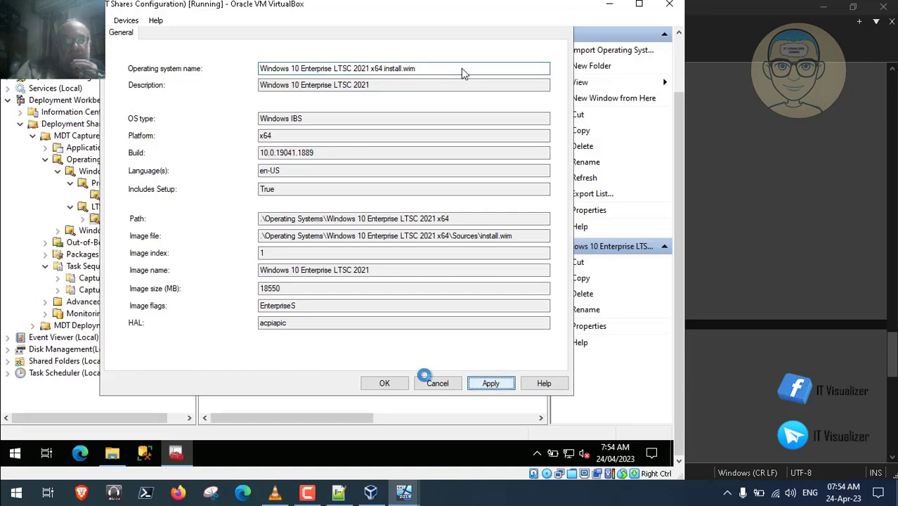
pyautogui.click(385, 384)
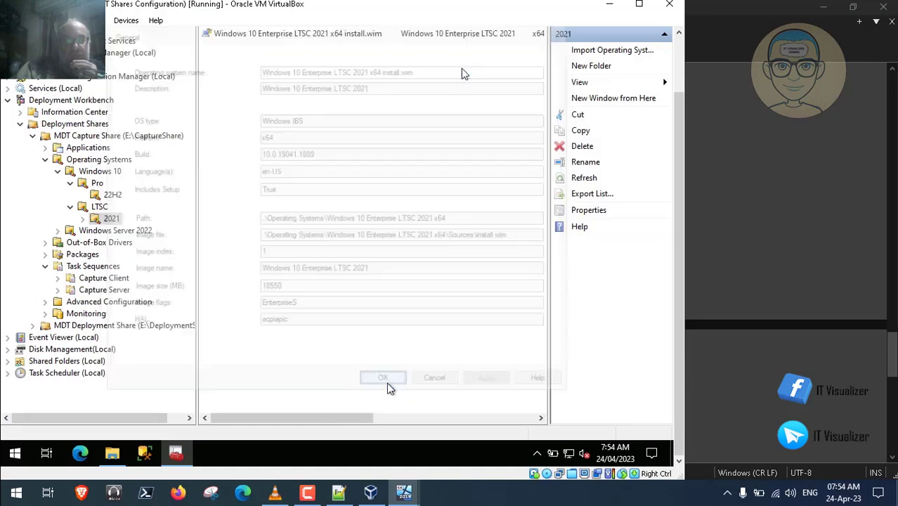
pyautogui.click(112, 454)
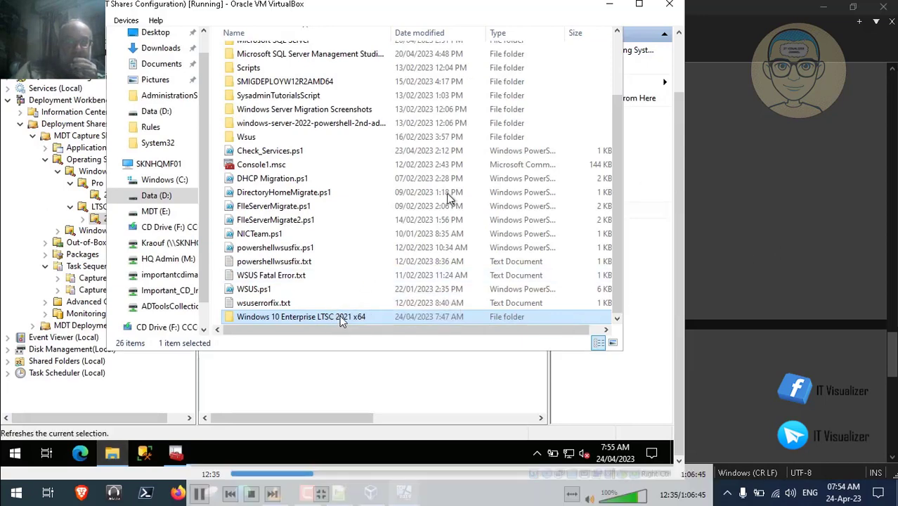
# Permanently delete the Windows 10 Enterprise LTSC 2021 x64 source folder from D: and close File Explorer
pyautogui.press('Delete')
pyautogui.click(390, 261)
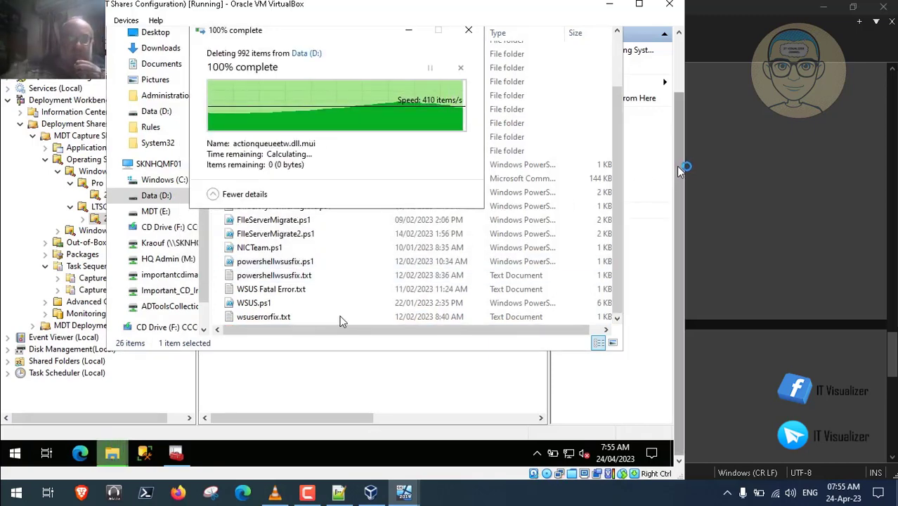
pyautogui.moveTo(678, 167); pyautogui.dragTo(675, 137)
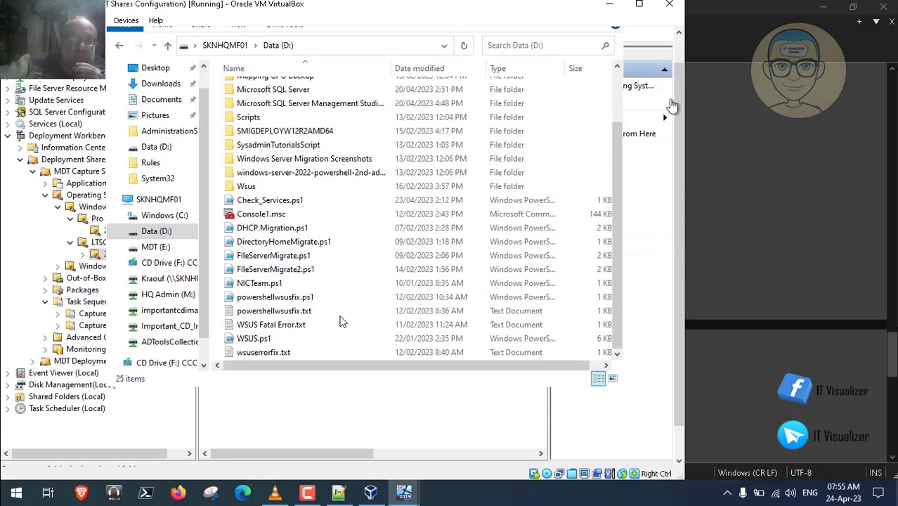
pyautogui.moveTo(680, 59); pyautogui.dragTo(680, 43)
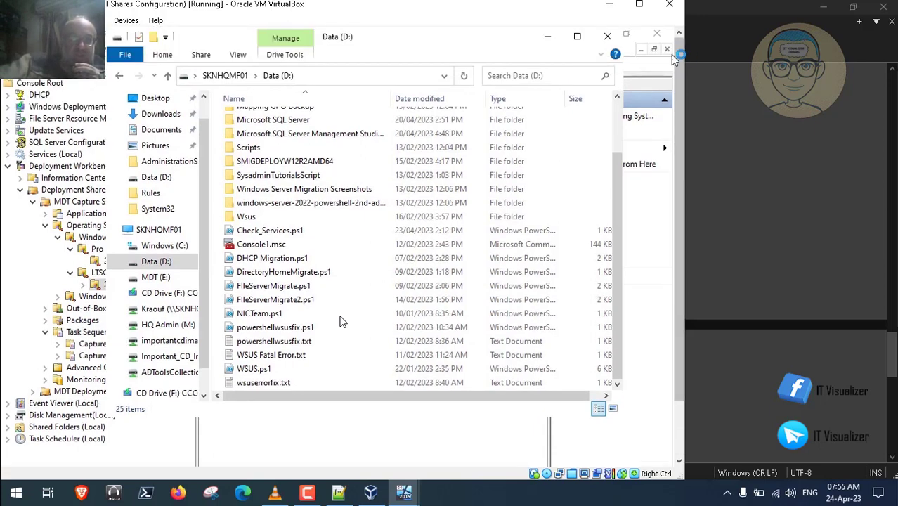
pyautogui.click(607, 34)
pyautogui.scroll(-1, 680, 285)
# Review the imported OS in the 22H2, Windows Server 2022 Standard 21H2 and LTSC 2021 folders
pyautogui.click(114, 237)
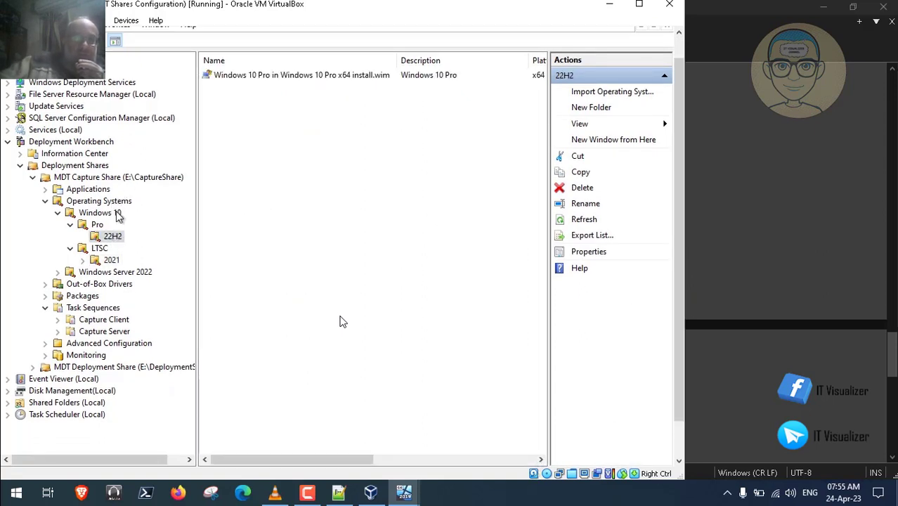
pyautogui.click(57, 272)
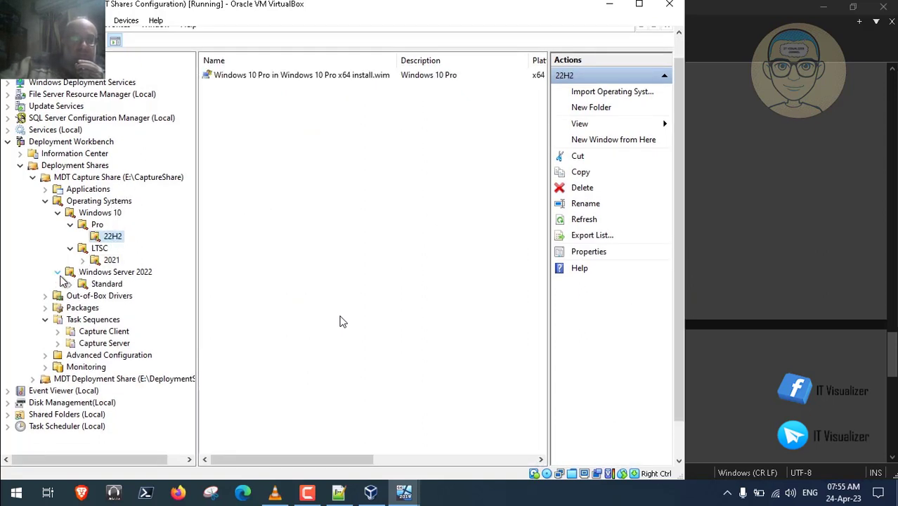
pyautogui.click(119, 287)
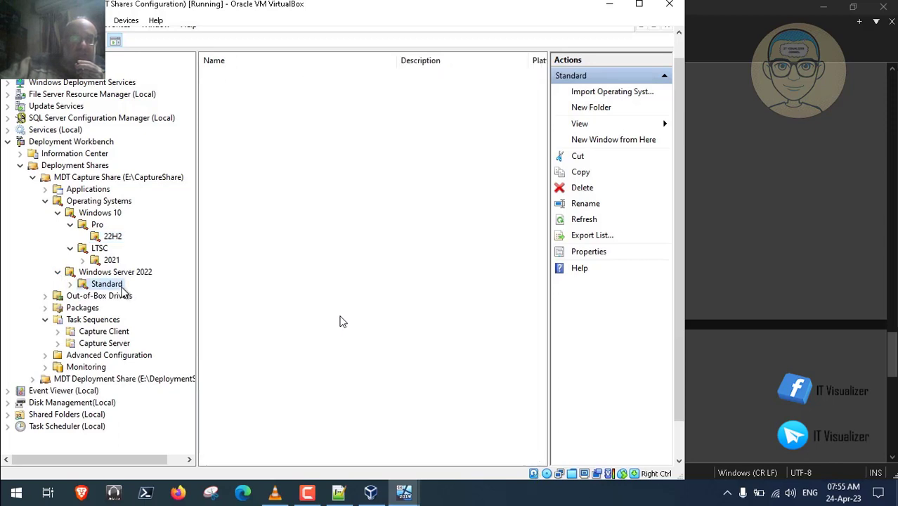
pyautogui.click(72, 284)
pyautogui.click(112, 296)
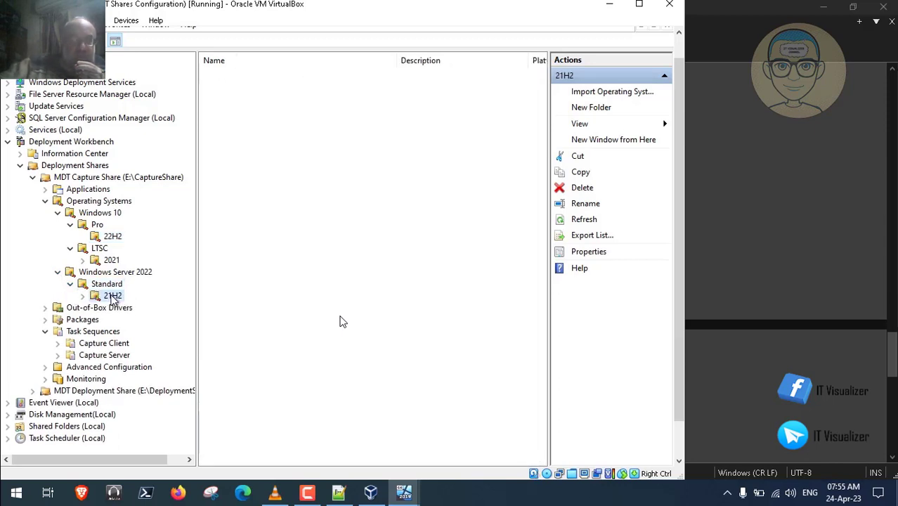
pyautogui.click(111, 261)
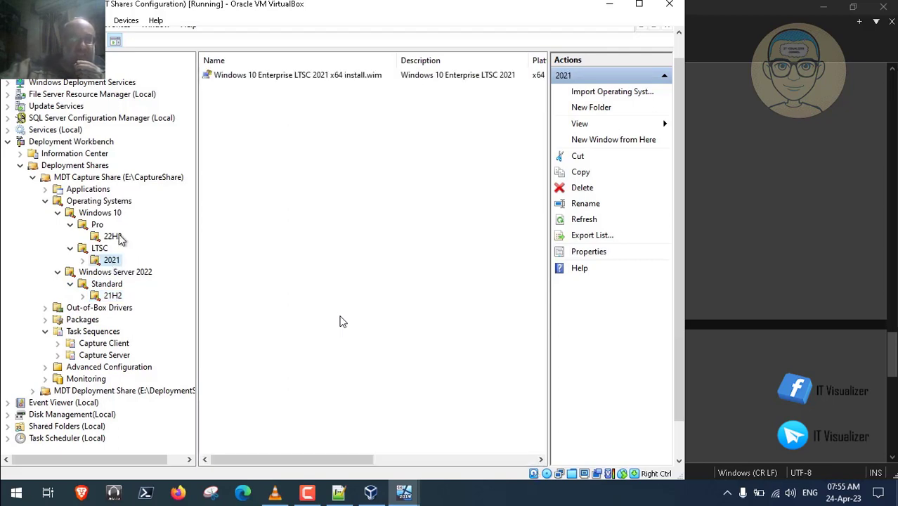
pyautogui.click(113, 237)
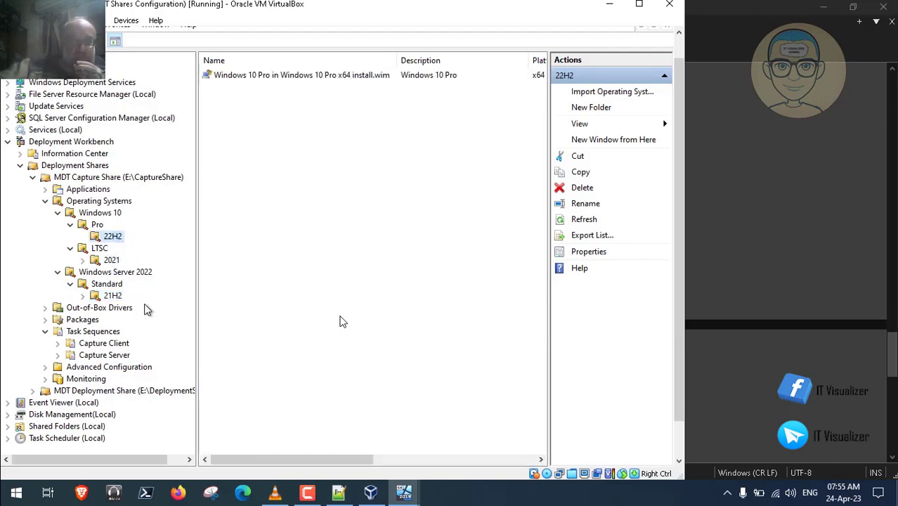
# Open the Capture Client task sequence folder
pyautogui.click(120, 342)
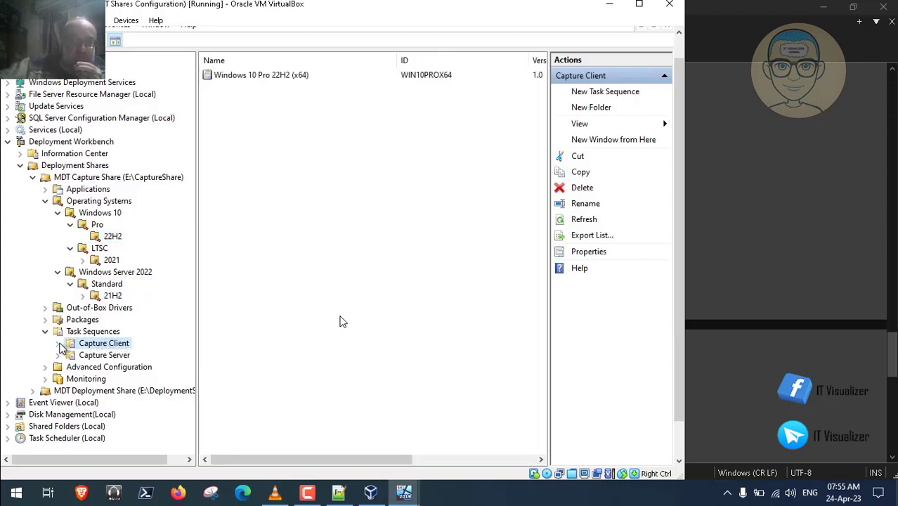
pyautogui.click(308, 492)
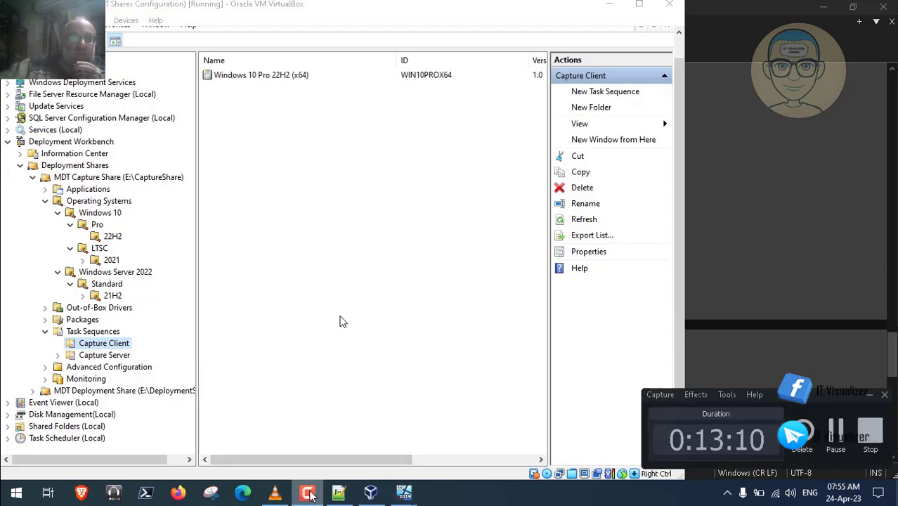
pyautogui.click(836, 430)
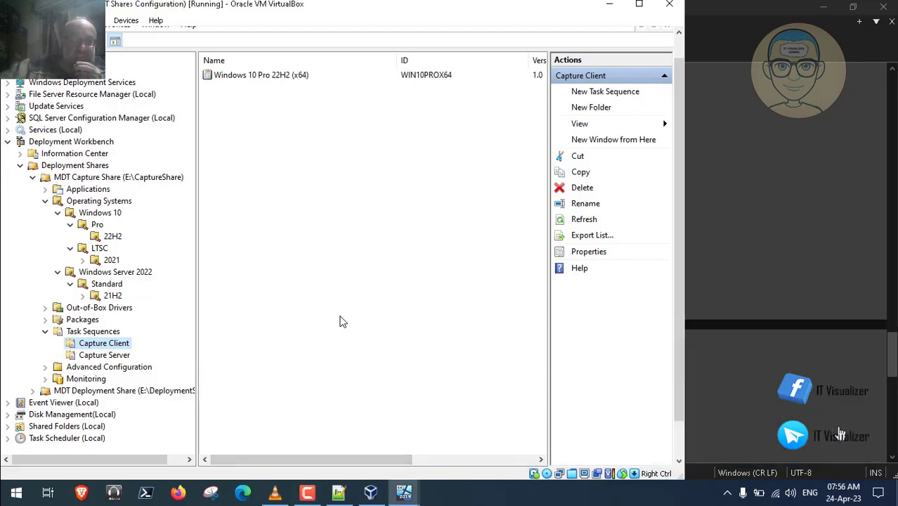
# Start a new Capture Client task sequence with ID WIN10PROX64 copied from Steps.txt
pyautogui.rightClick(121, 346)
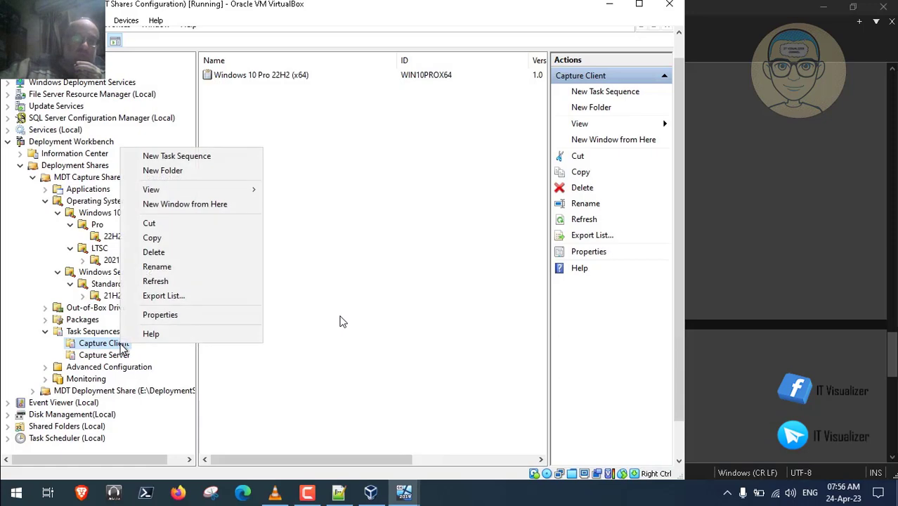
pyautogui.click(201, 157)
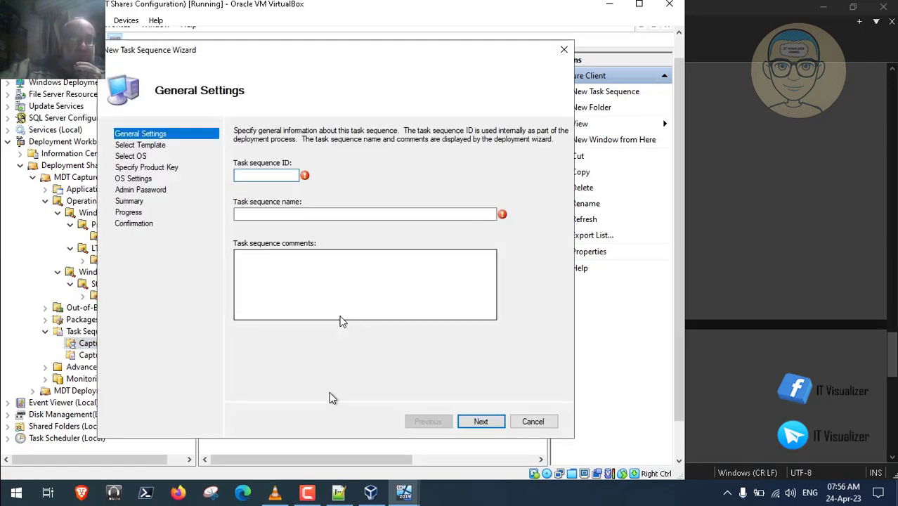
pyautogui.click(338, 492)
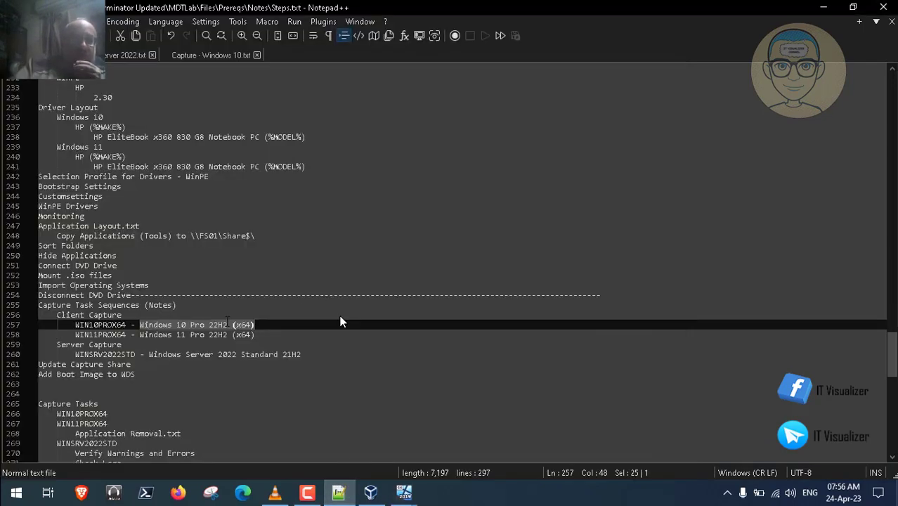
pyautogui.click(112, 324)
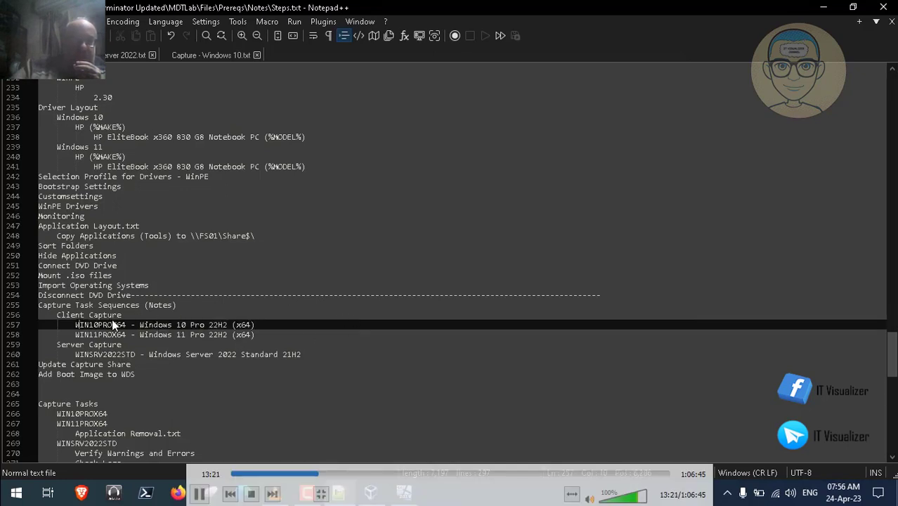
pyautogui.moveTo(76, 324); pyautogui.dragTo(105, 324)
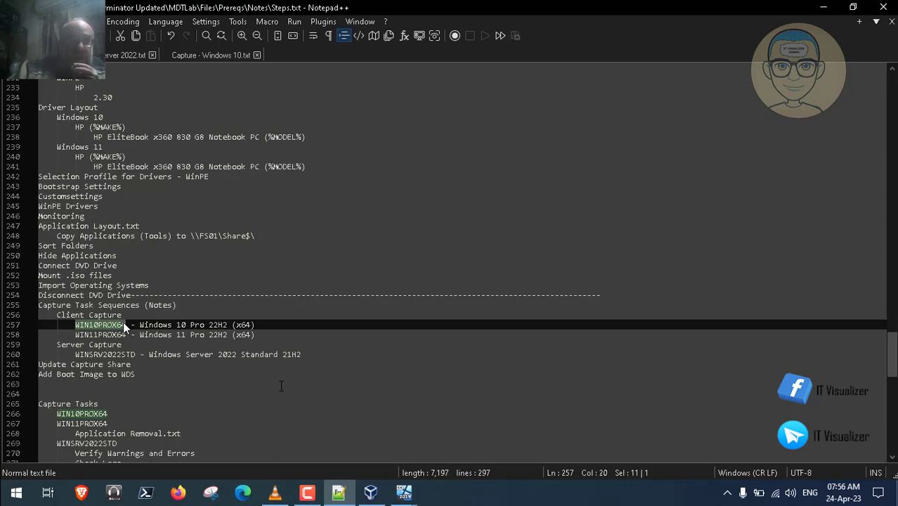
pyautogui.click(406, 494)
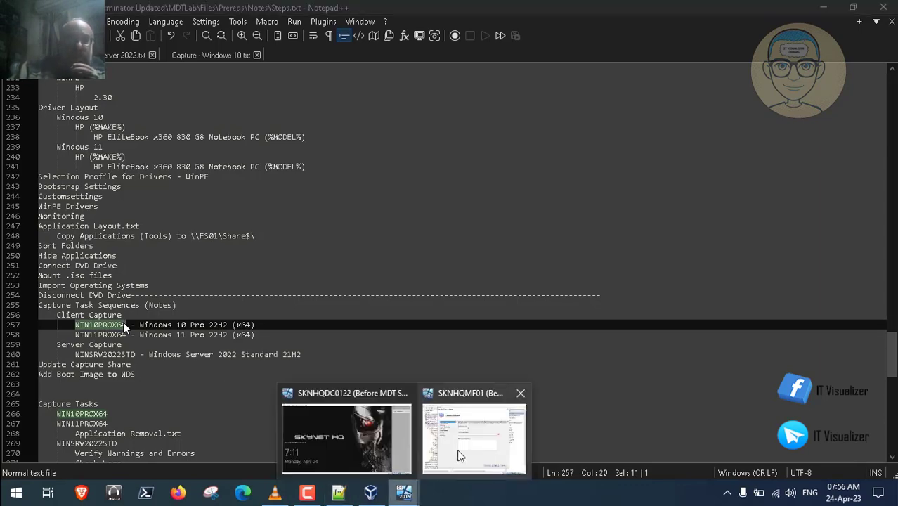
pyautogui.click(346, 435)
pyautogui.write('WIN10PROX64')
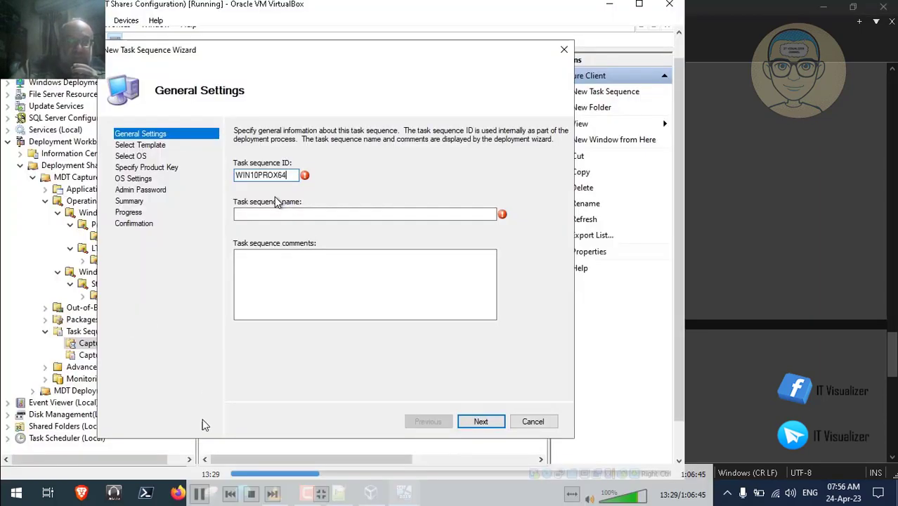
pyautogui.click(264, 211)
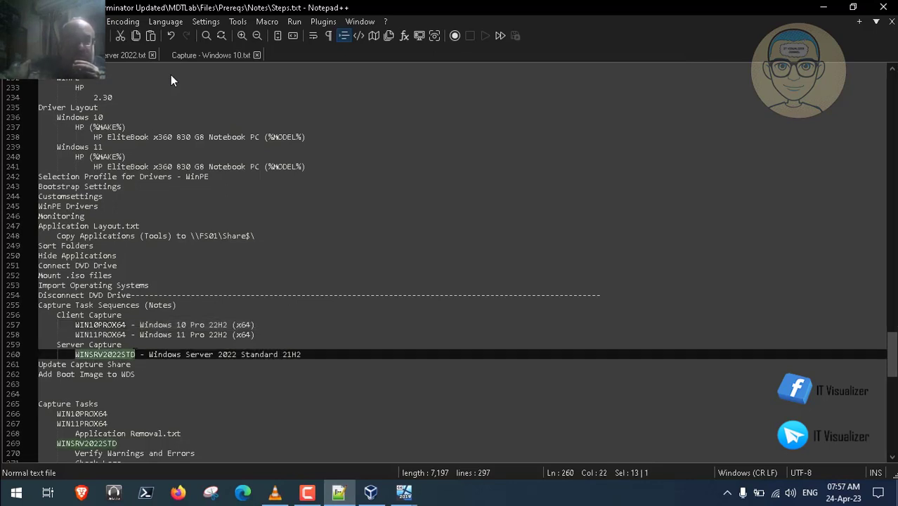
# Enter ID WINSRV2022STD and name 'Windows Server 2022 Standard 21H2' from Steps.txt
pyautogui.click(409, 492)
pyautogui.click(461, 440)
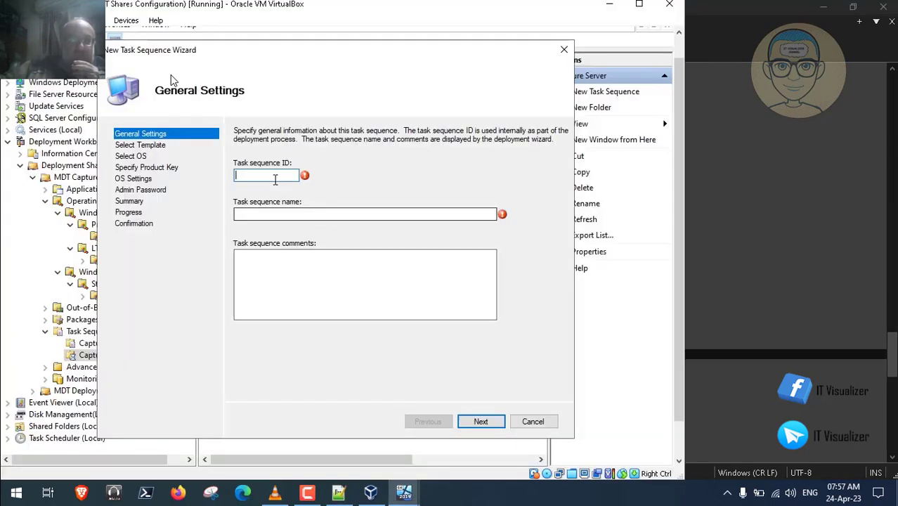
pyautogui.write('WINSRV2022STD')
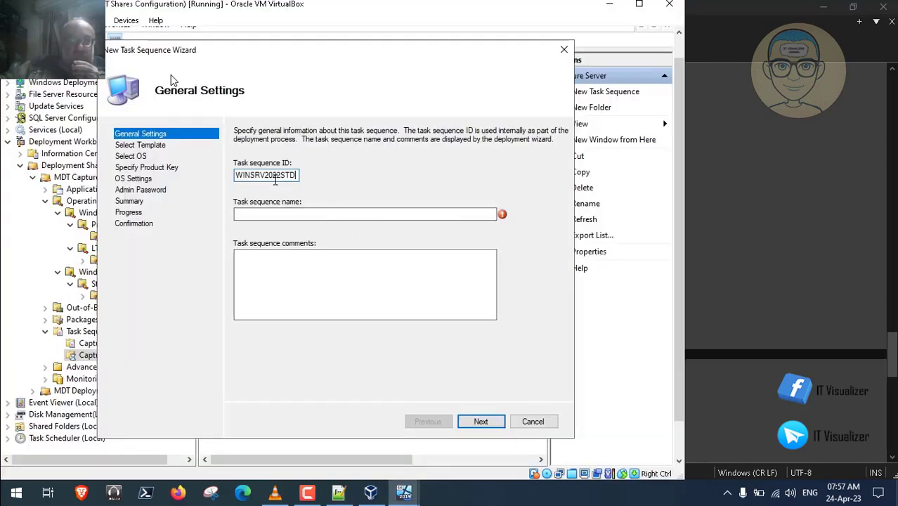
pyautogui.click(261, 213)
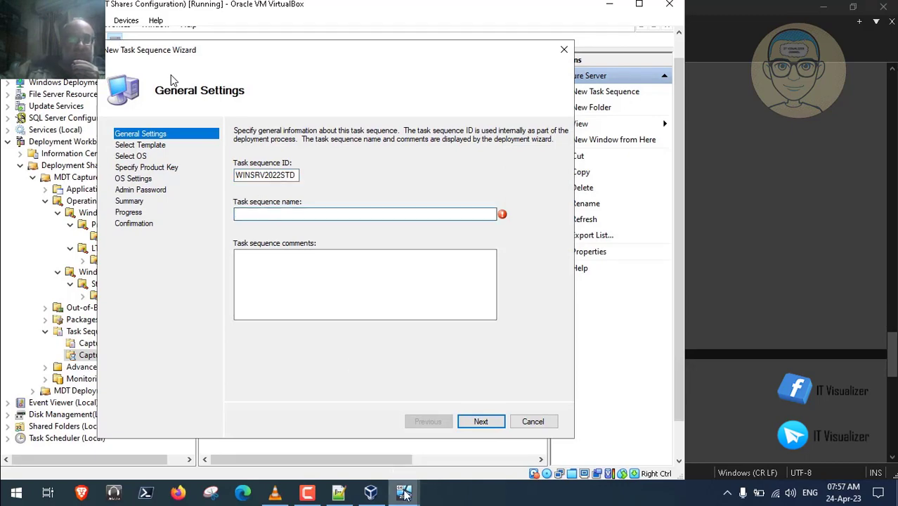
pyautogui.click(339, 492)
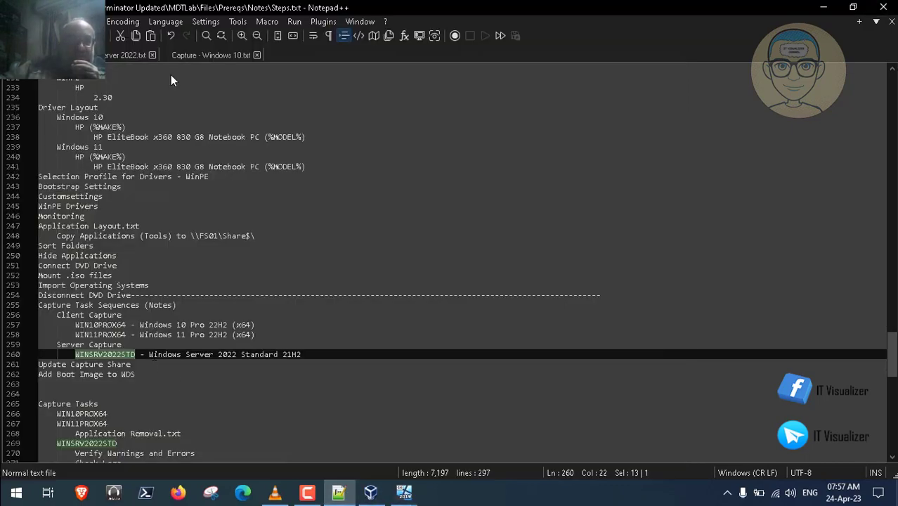
pyautogui.moveTo(149, 355); pyautogui.dragTo(302, 356)
pyautogui.hotkey('ctrl', 'c')
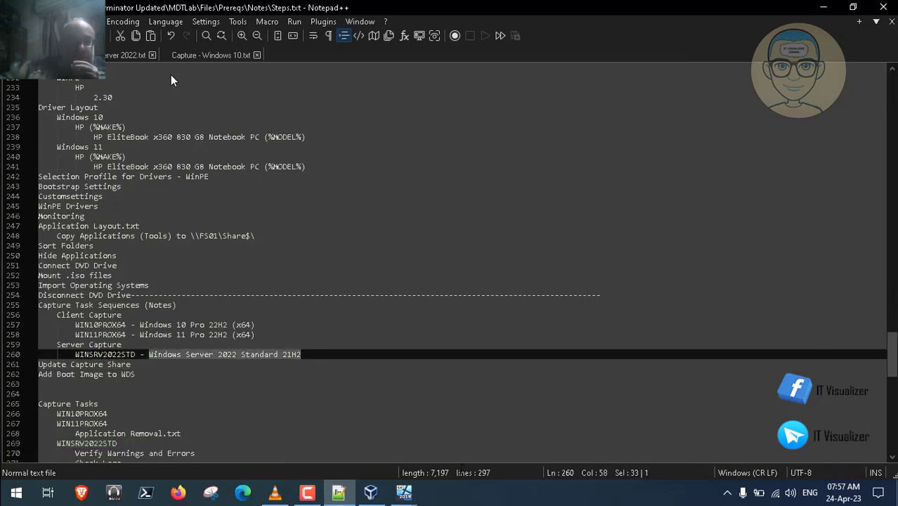
pyautogui.moveTo(407, 492)
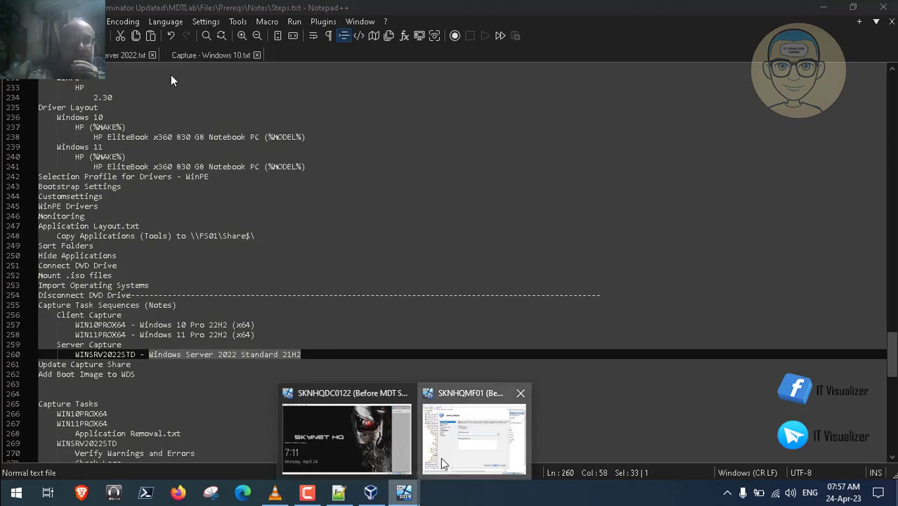
pyautogui.click(473, 430)
pyautogui.hotkey('ctrl', 'v')
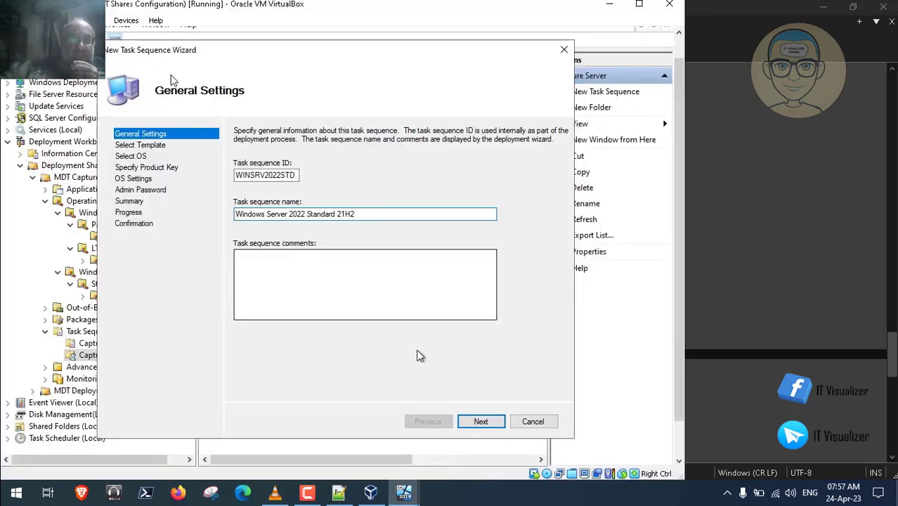
# Advance past the template page, then return to it and open the template list
pyautogui.click(487, 424)
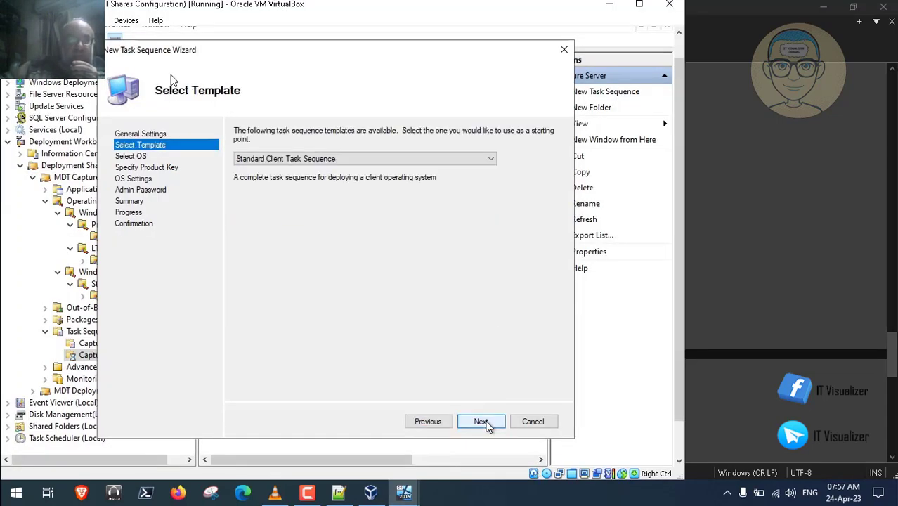
pyautogui.click(485, 423)
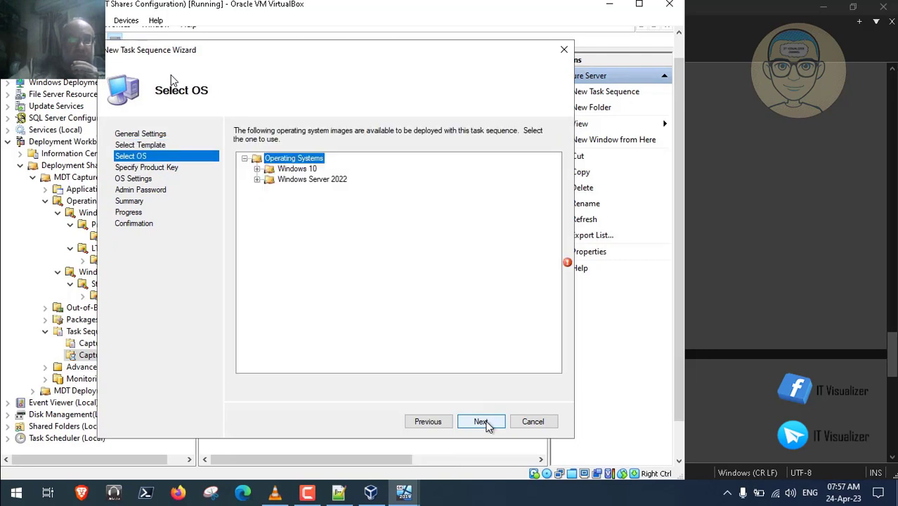
pyautogui.click(427, 422)
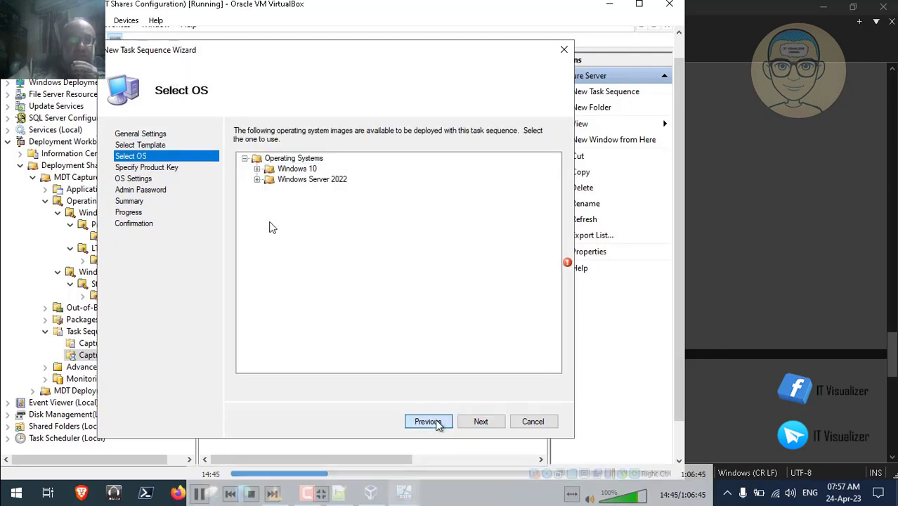
pyautogui.click(376, 160)
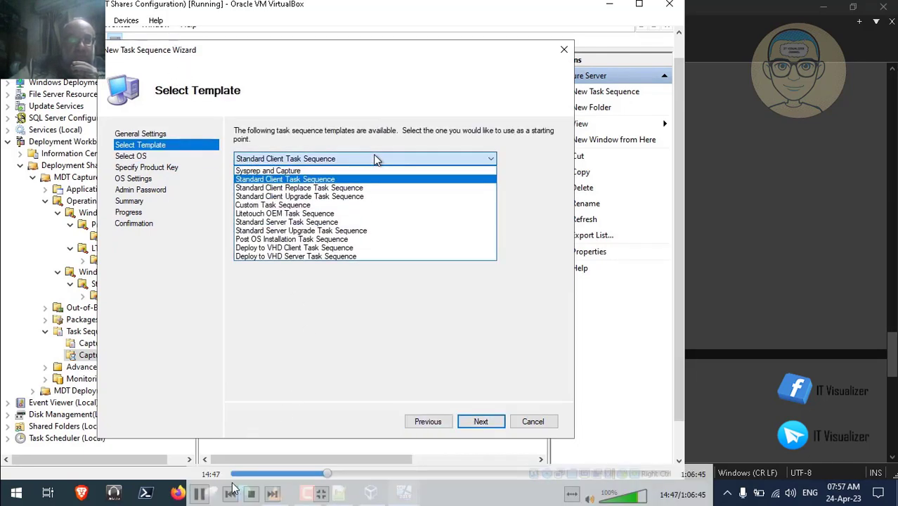
pyautogui.click(200, 494)
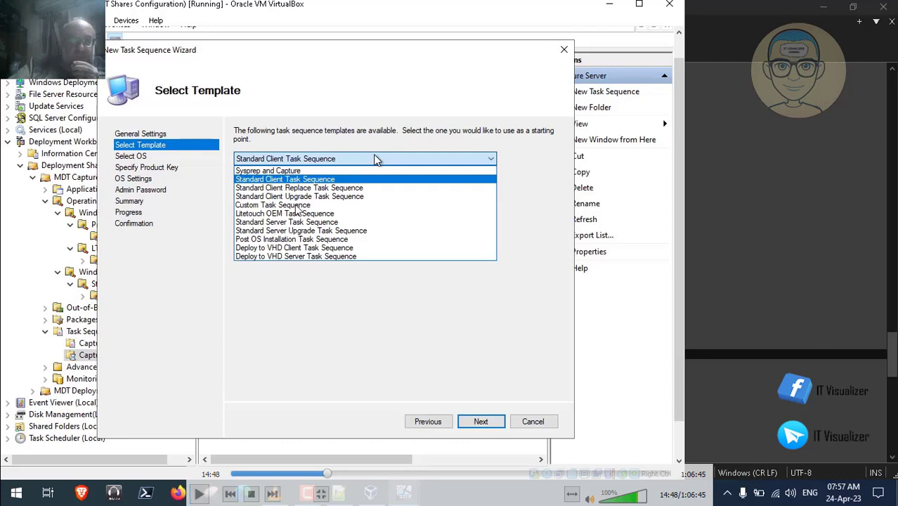
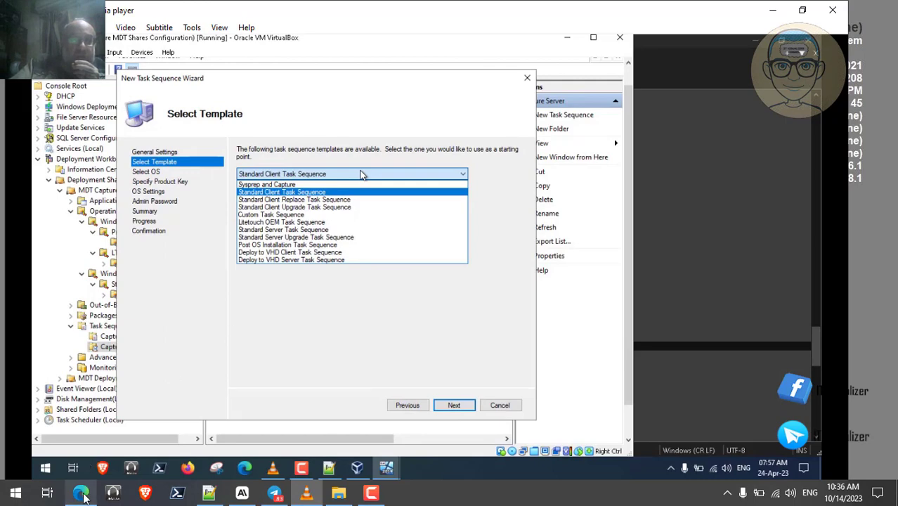
# Switch from the VirtualBox template list to the Edge window with Bard's MDT templates chat
pyautogui.click(81, 493)
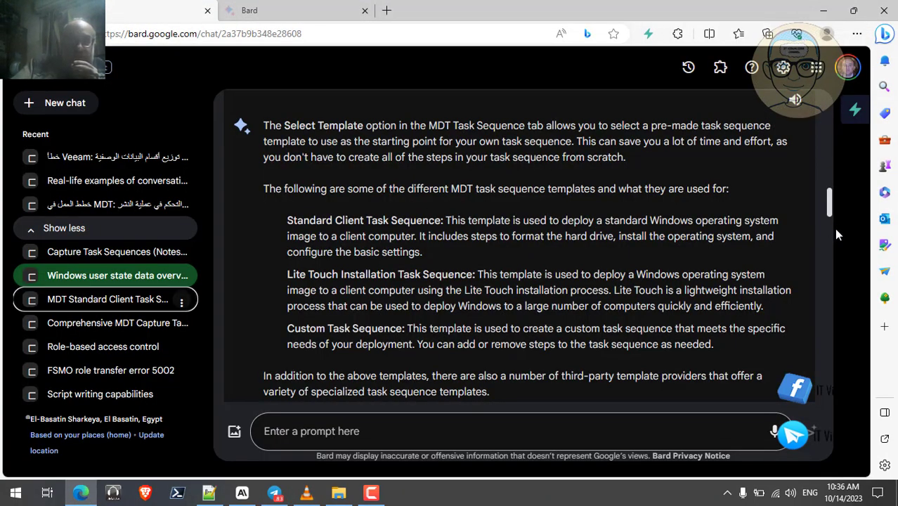
pyautogui.scroll(1, 829, 210)
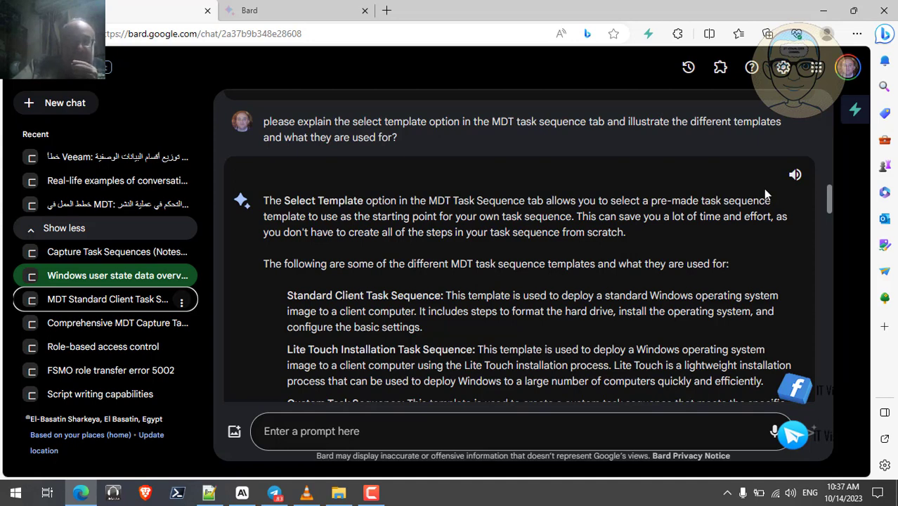
# Play Bard's MDT templates answer aloud, scrolling down to the Custom Task Sequence and third-party sections
pyautogui.click(796, 177)
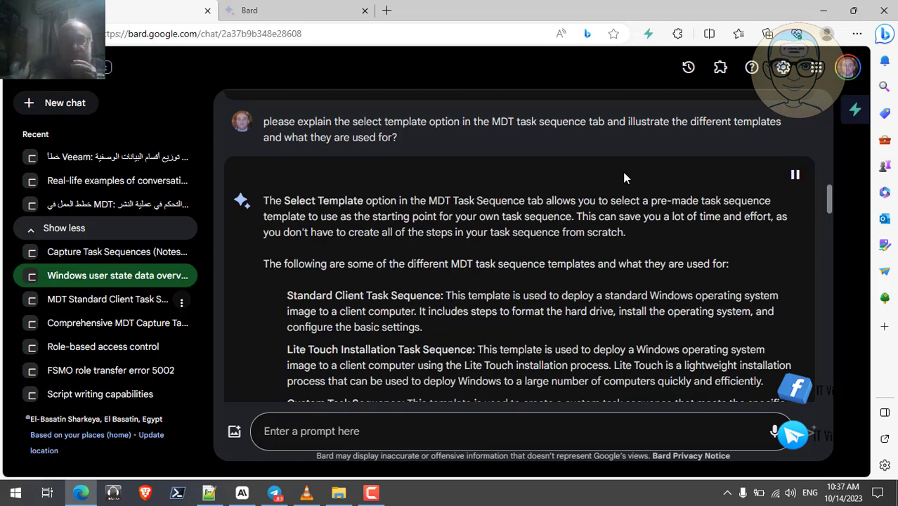
pyautogui.scroll(-1, 623, 176)
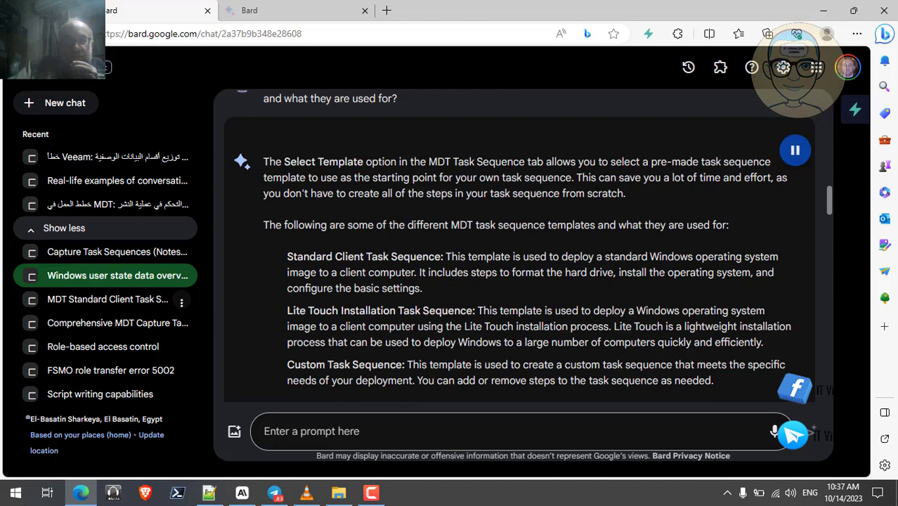
pyautogui.doubleClick(596, 193)
pyautogui.click(445, 230)
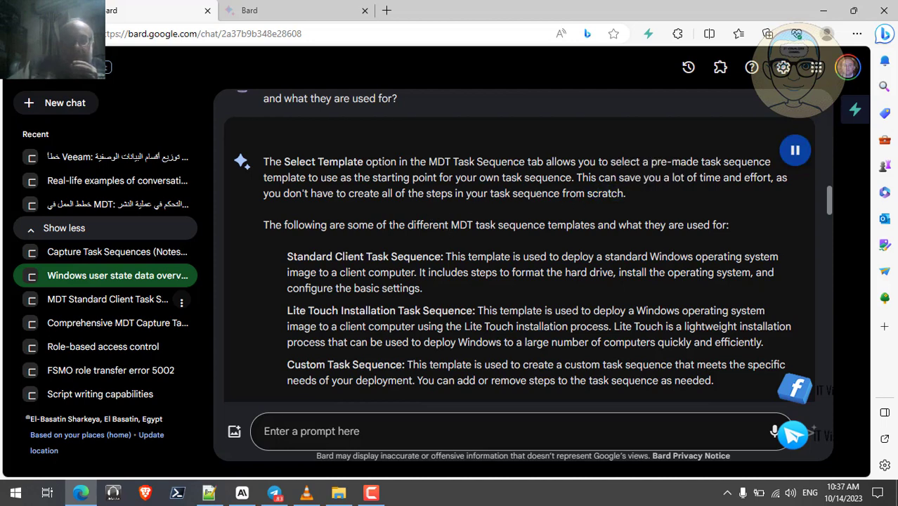
pyautogui.scroll(-1, 395, 220)
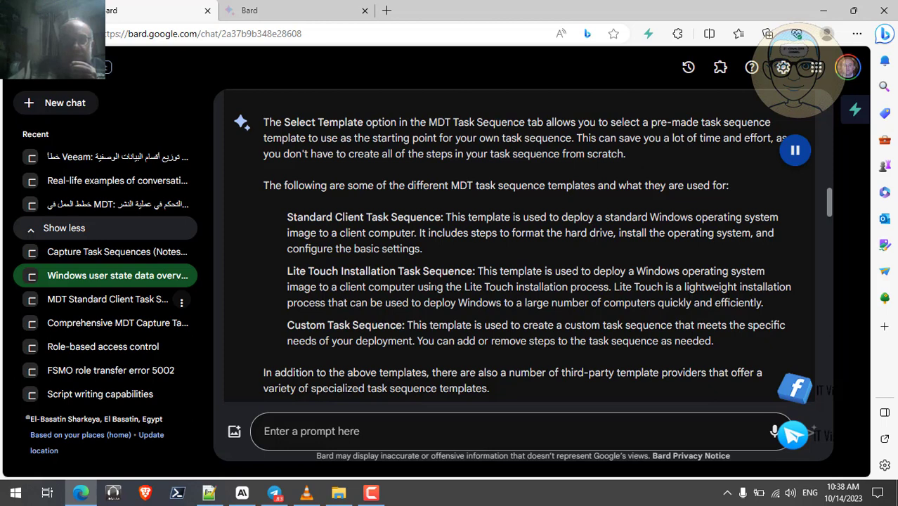
pyautogui.scroll(-1, 283, 281)
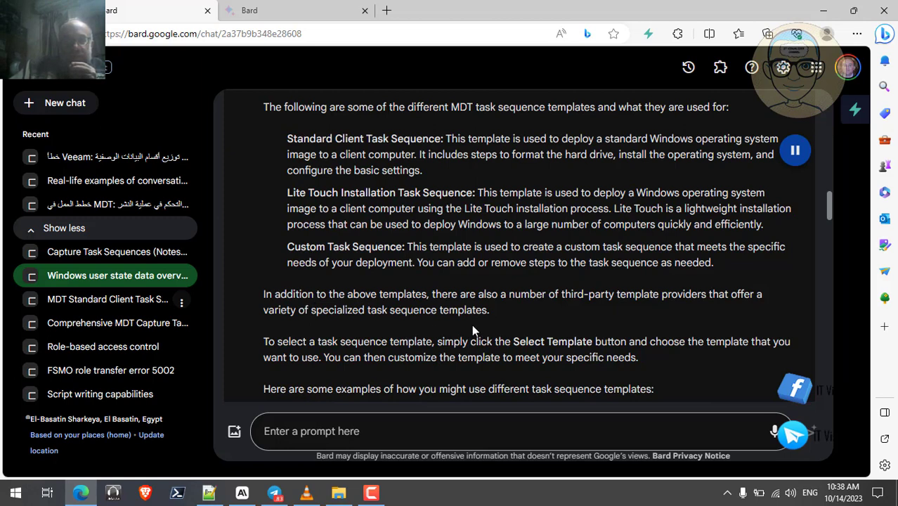
pyautogui.scroll(-2, 430, 330)
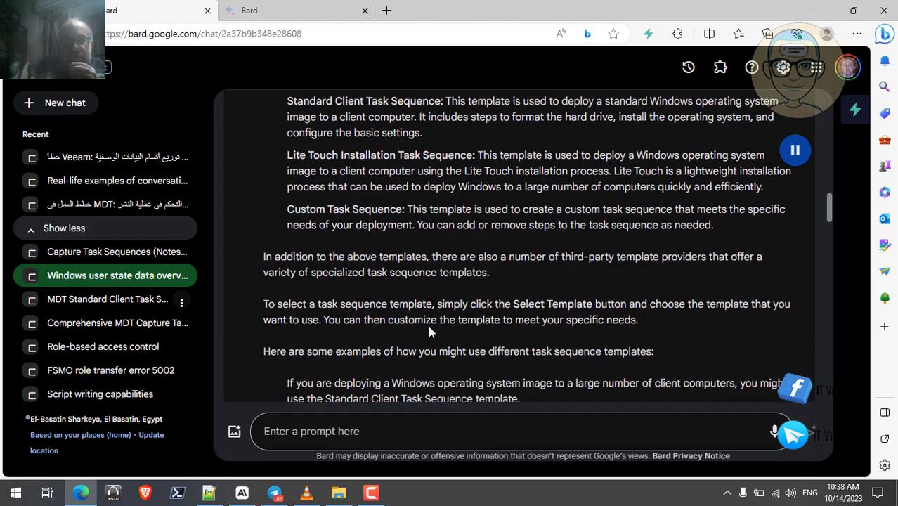
pyautogui.scroll(-1, 430, 330)
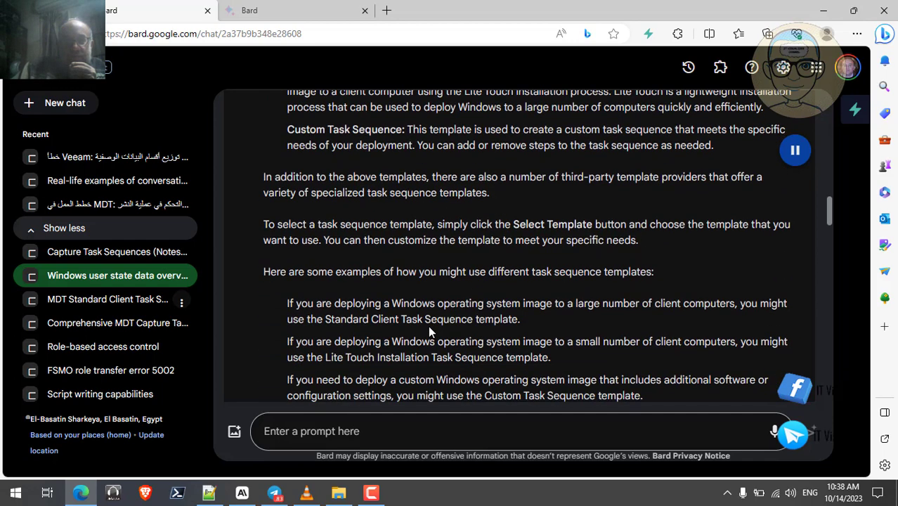
pyautogui.scroll(-1, 431, 330)
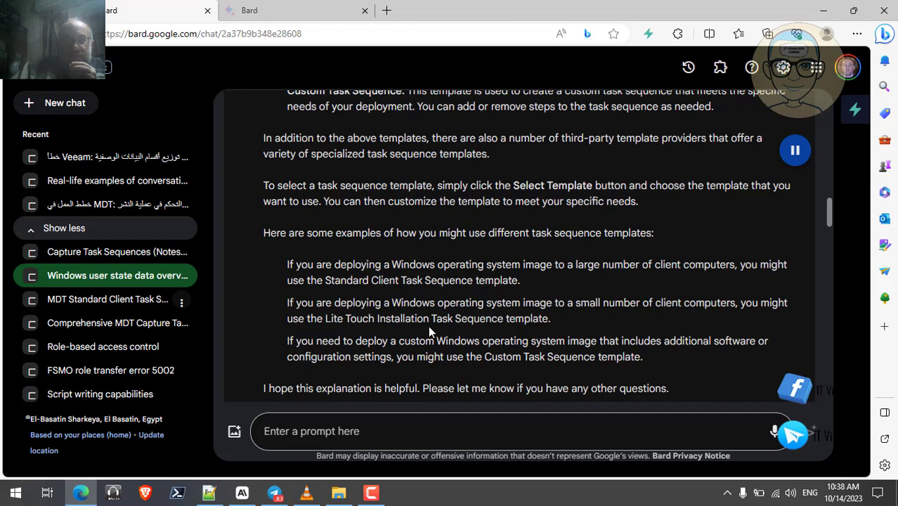
pyautogui.scroll(-1, 428, 326)
pyautogui.scroll(1, 428, 325)
pyautogui.scroll(3, 430, 329)
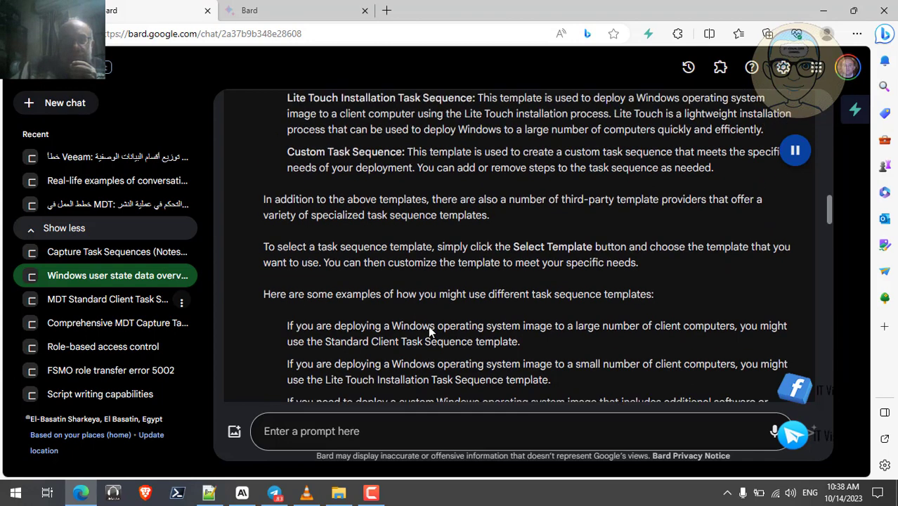
pyautogui.scroll(1, 428, 325)
pyautogui.scroll(1, 428, 325)
pyautogui.scroll(1, 428, 325)
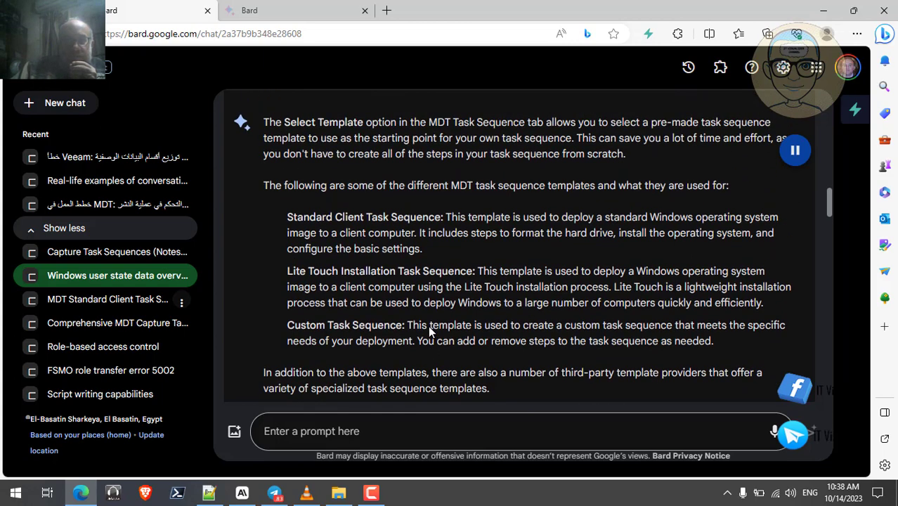
pyautogui.scroll(-1, 428, 325)
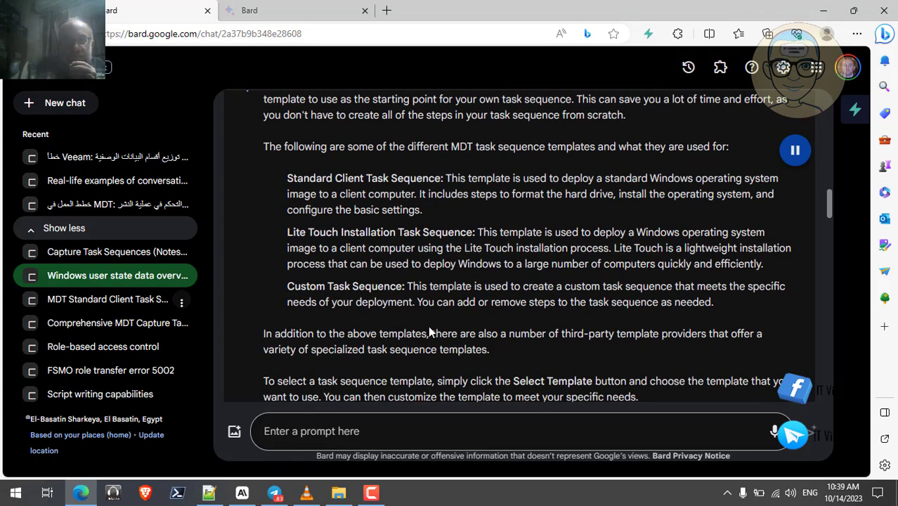
pyautogui.scroll(-1, 428, 326)
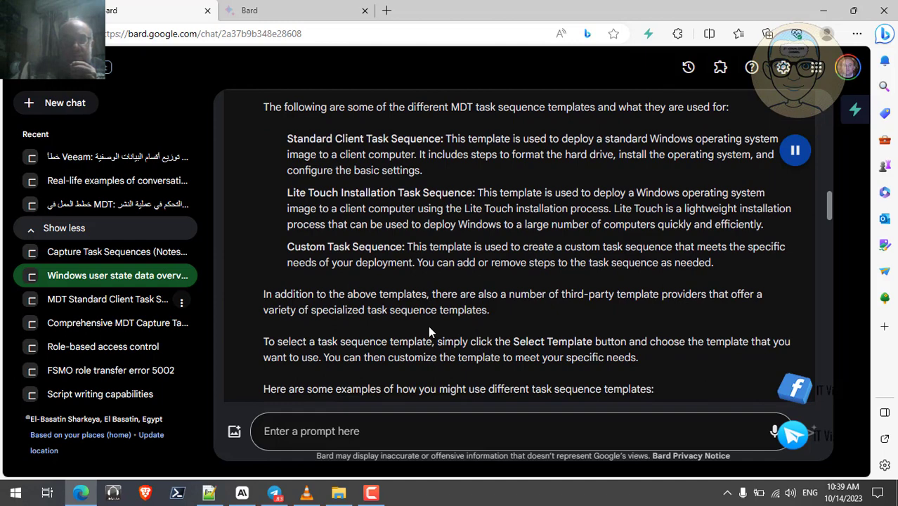
pyautogui.scroll(-1, 428, 325)
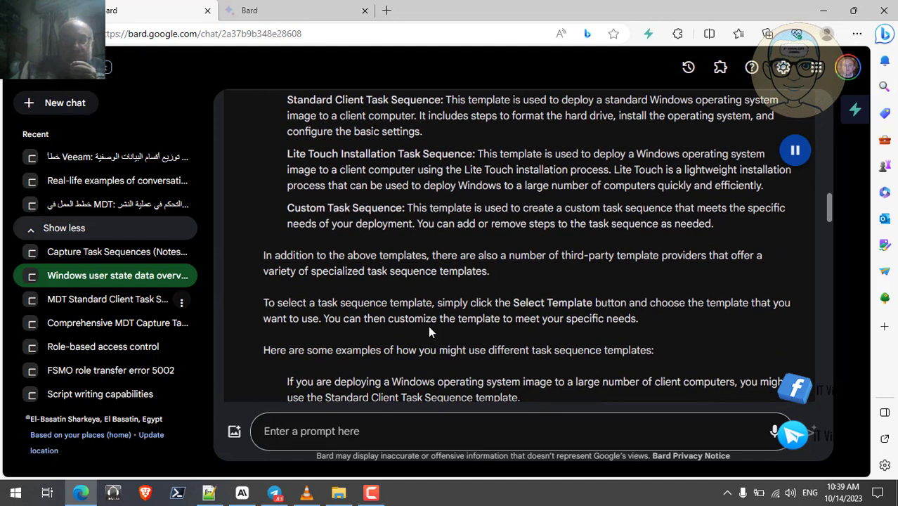
pyautogui.scroll(-1, 428, 325)
pyautogui.scroll(-2, 430, 331)
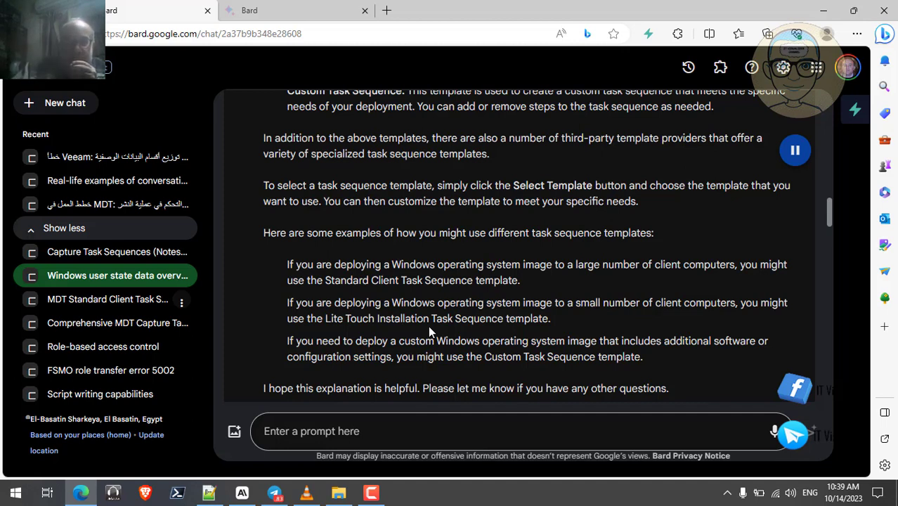
pyautogui.scroll(3, 428, 326)
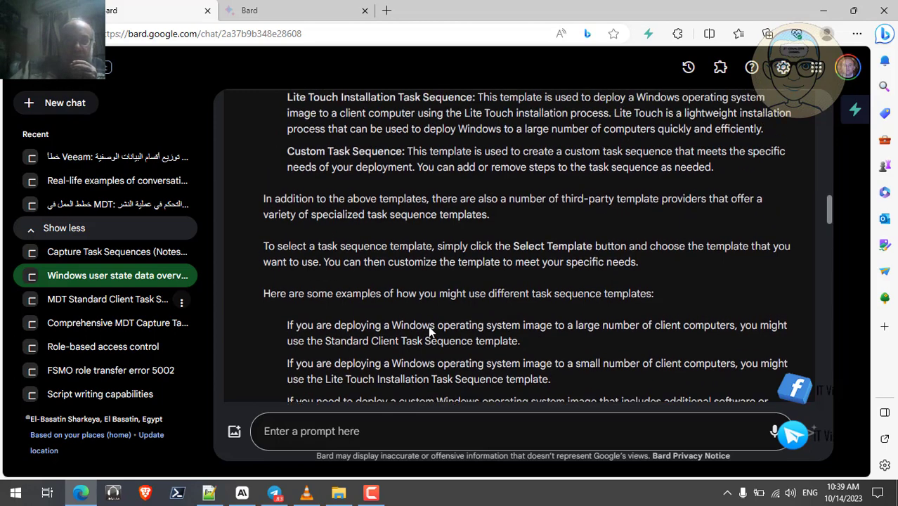
pyautogui.scroll(1, 428, 325)
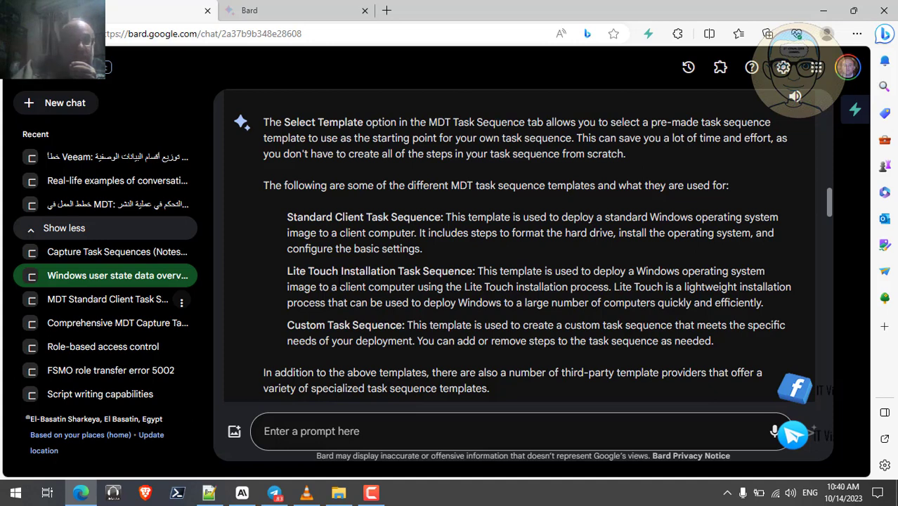
# Ask Bard the difference between standard client and lite touch installation task sequences in MDT templates
pyautogui.click(295, 433)
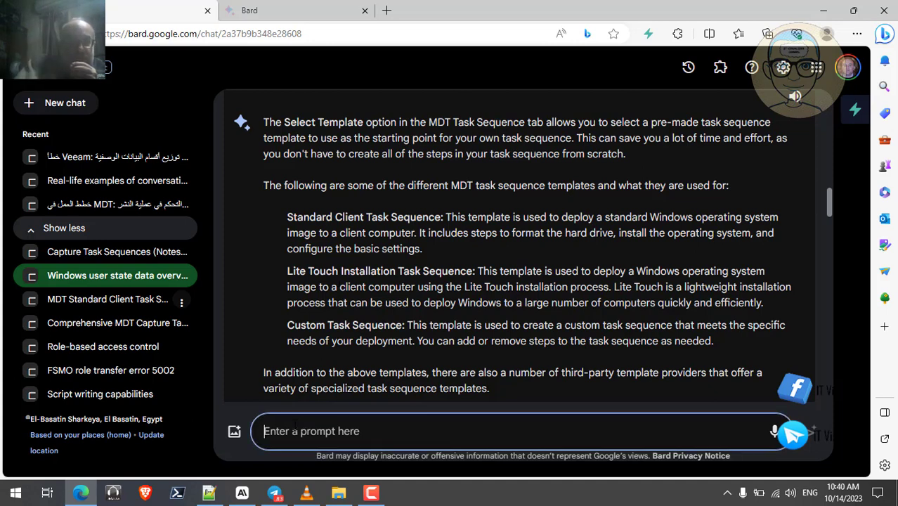
pyautogui.write('What ')
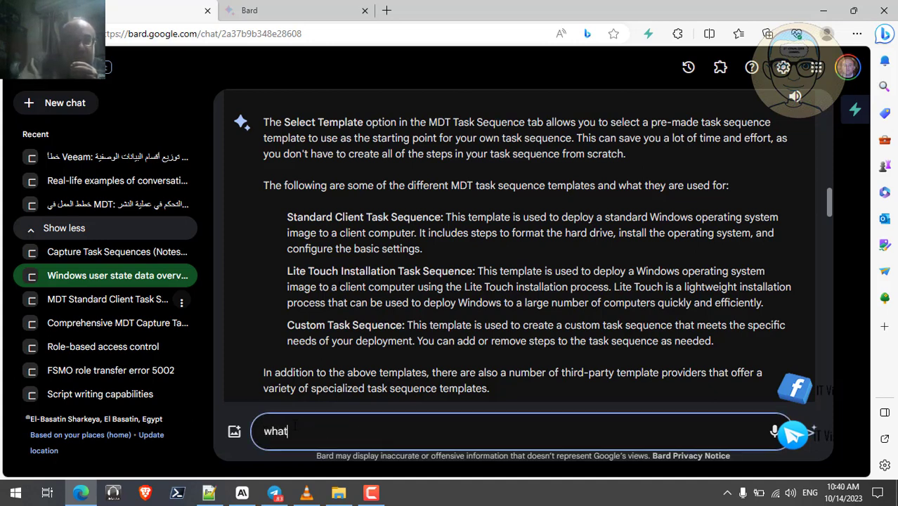
pyautogui.write('is th')
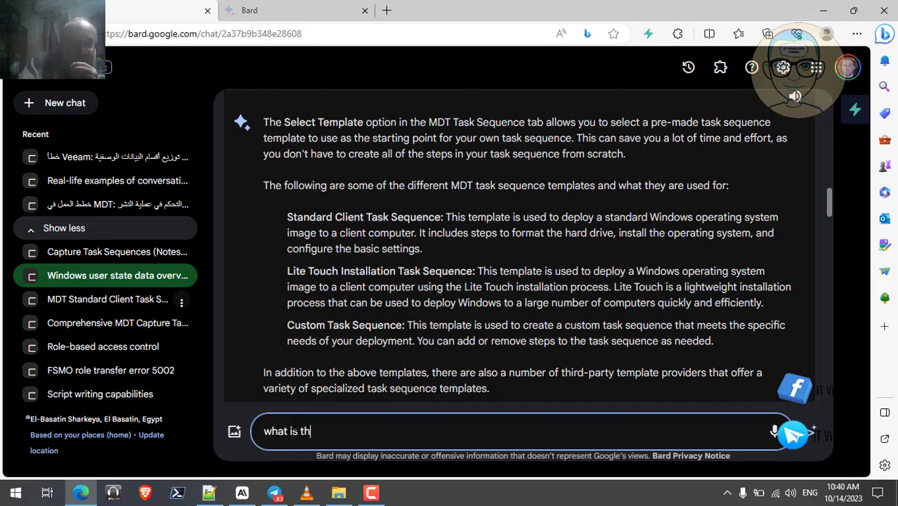
pyautogui.write('e diff')
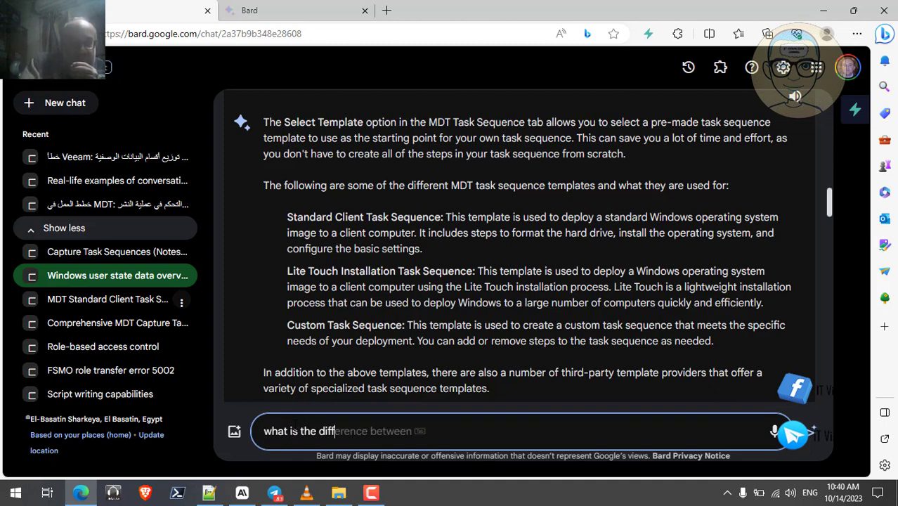
pyautogui.write('ere')
pyautogui.press('Tab')
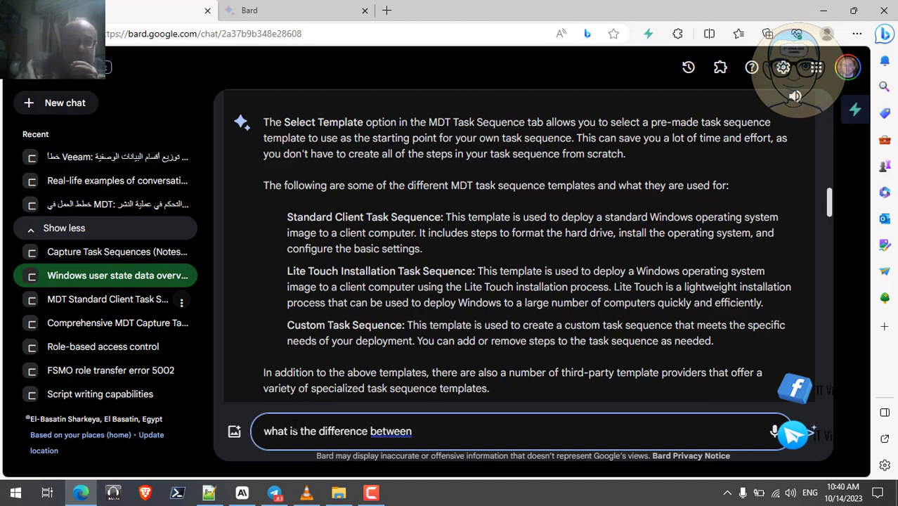
pyautogui.write('st')
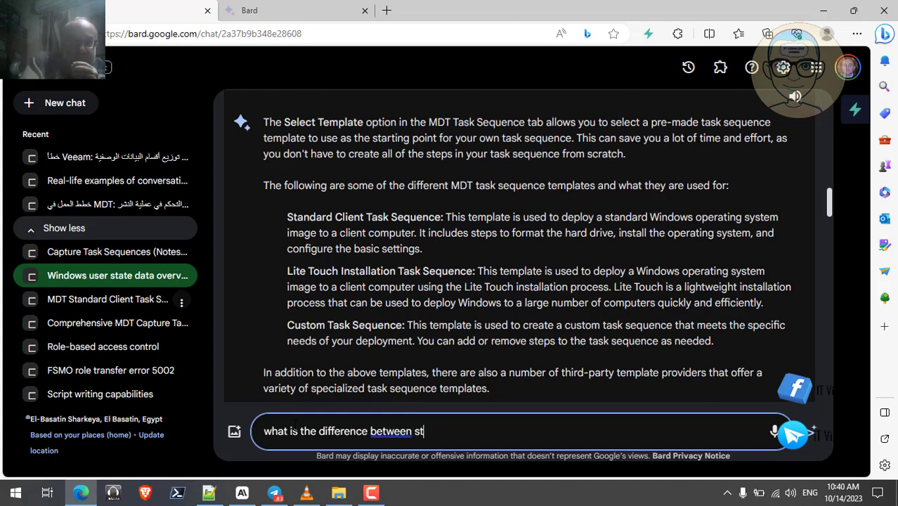
pyautogui.write('arndard ')
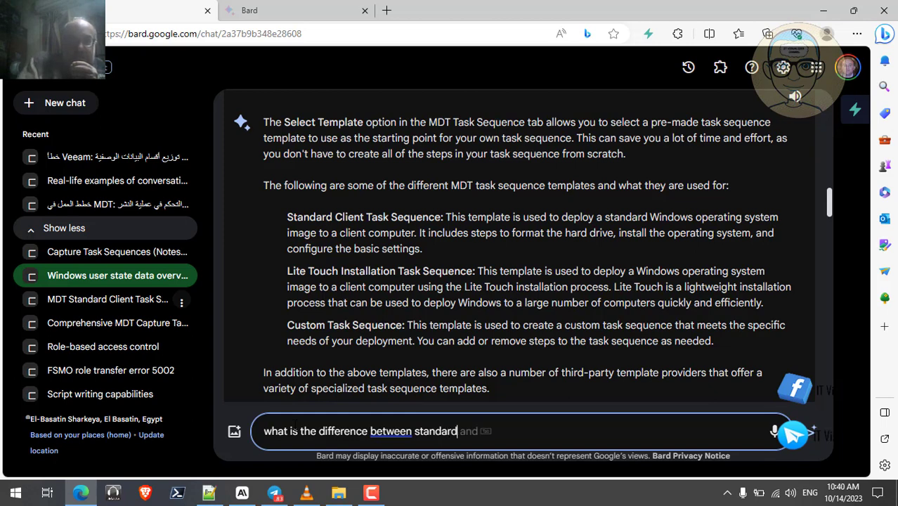
pyautogui.write('cli')
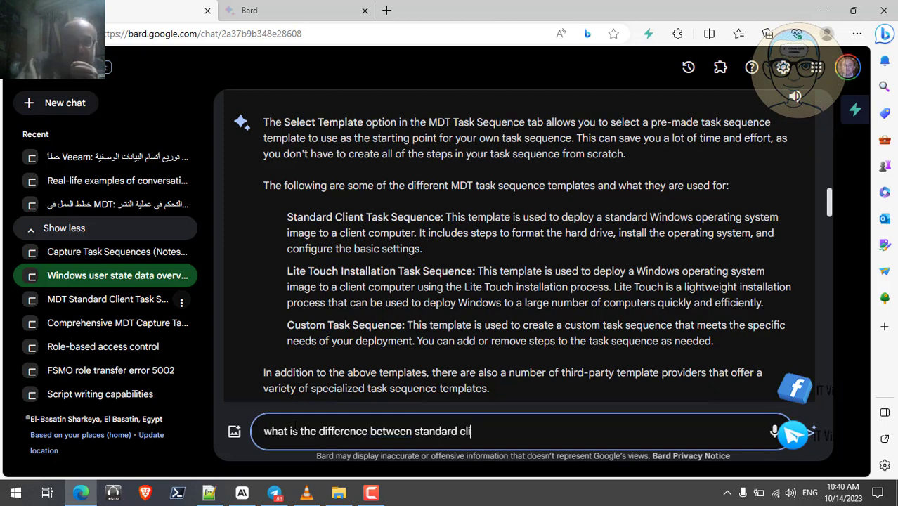
pyautogui.write('ent t')
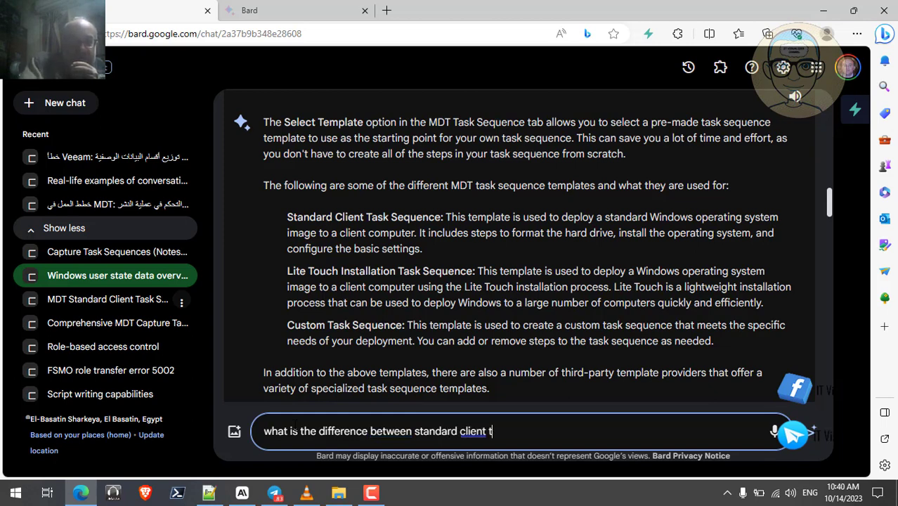
pyautogui.write('ask seq')
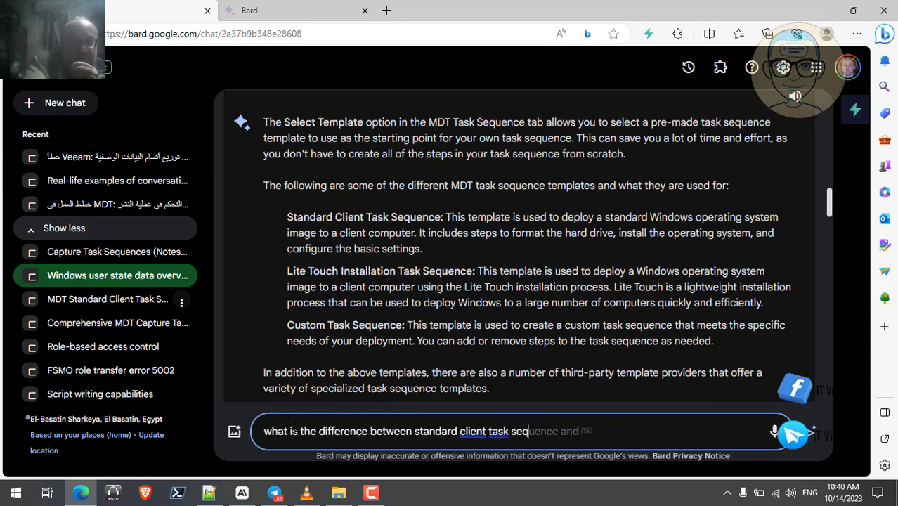
pyautogui.press('Tab')
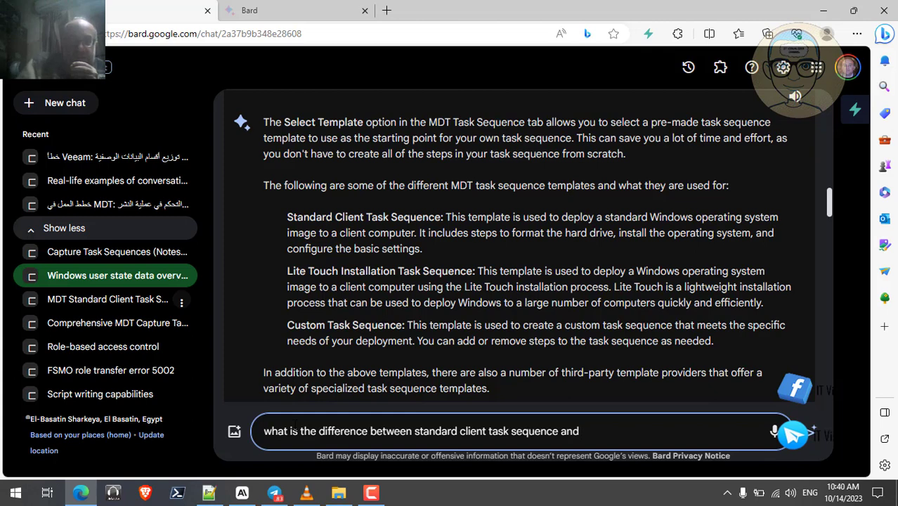
pyautogui.write('lite ')
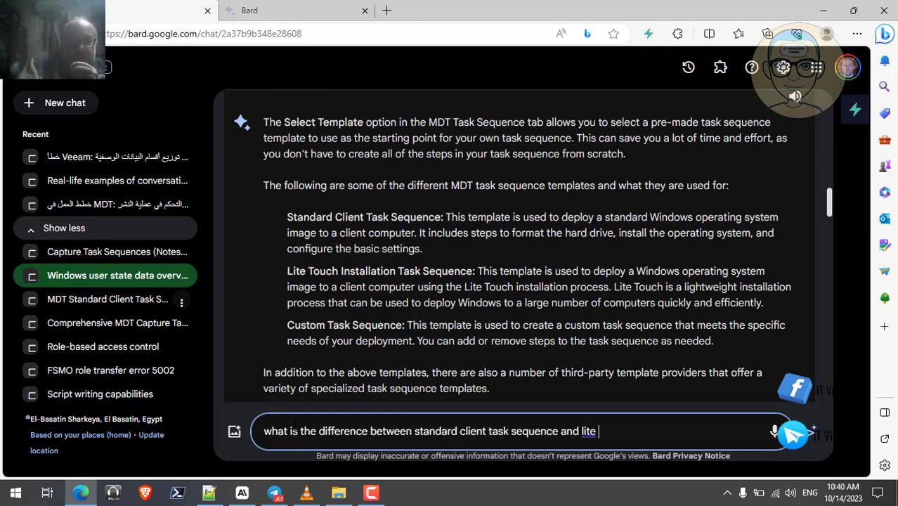
pyautogui.write('touch')
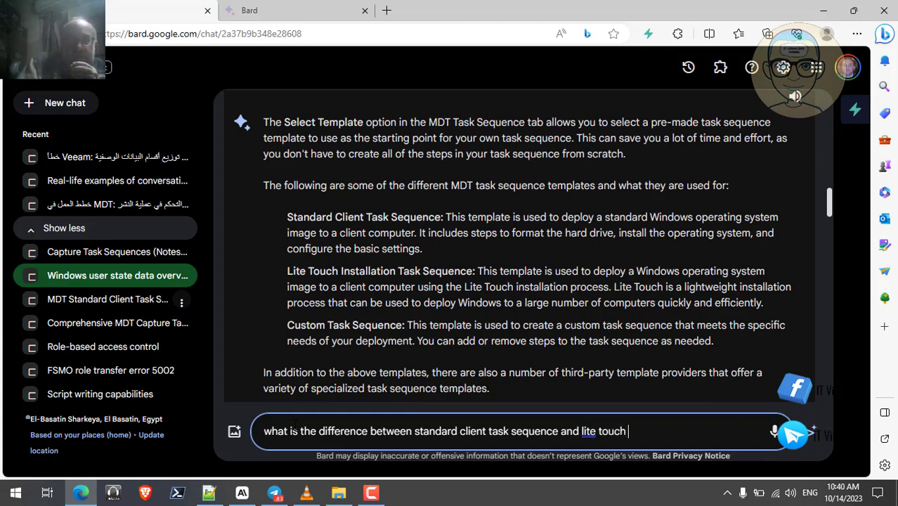
pyautogui.write(' i')
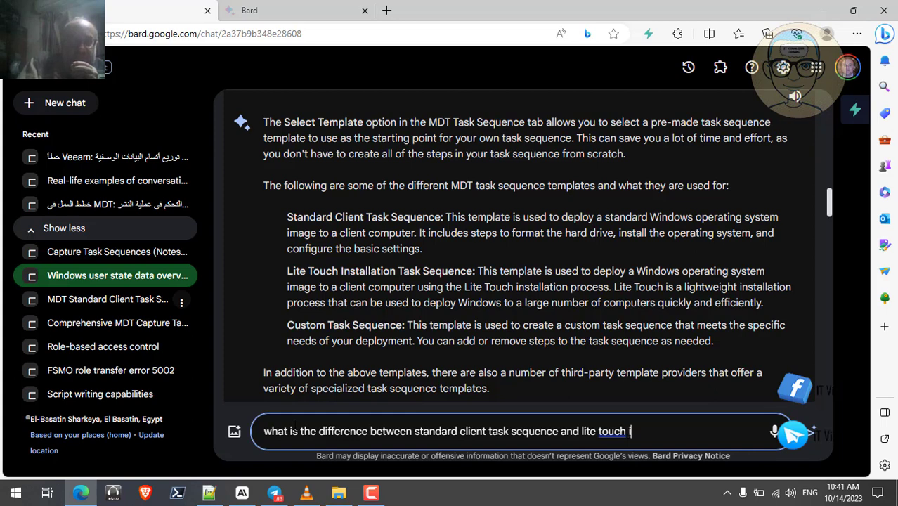
pyautogui.write('nsta')
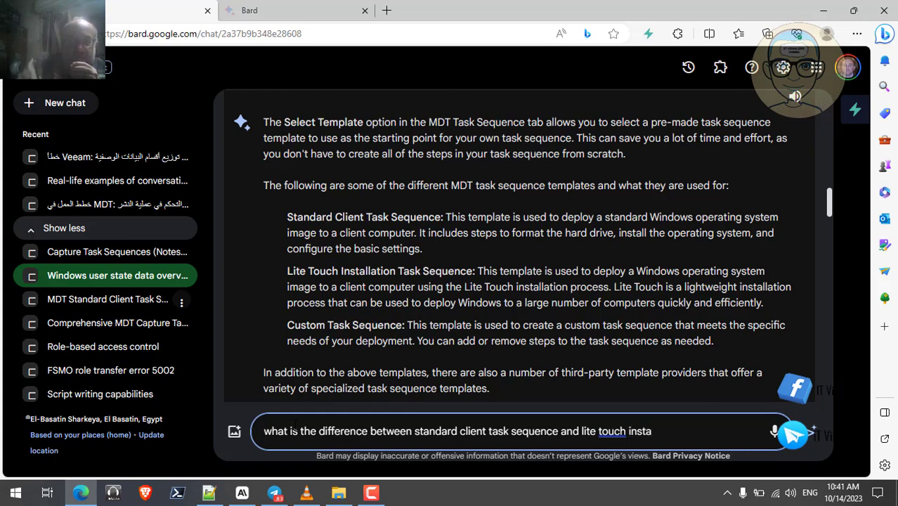
pyautogui.write('lla')
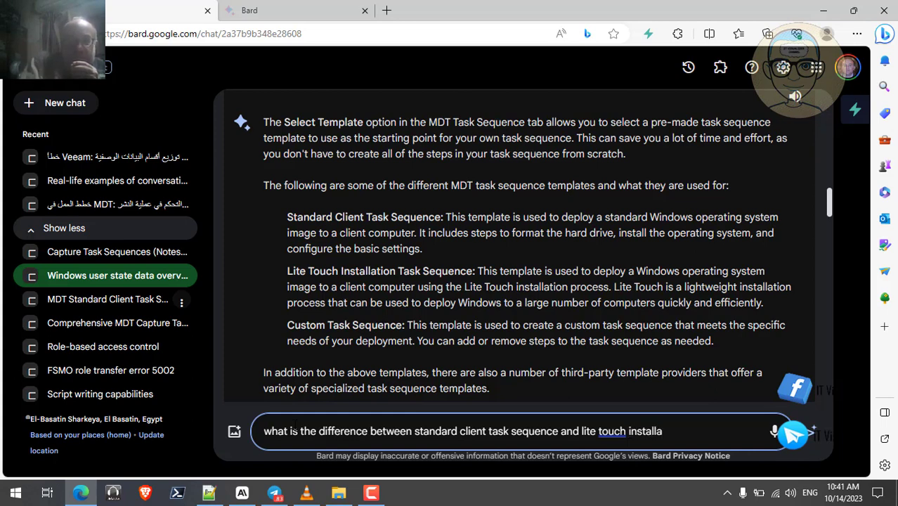
pyautogui.write('tu')
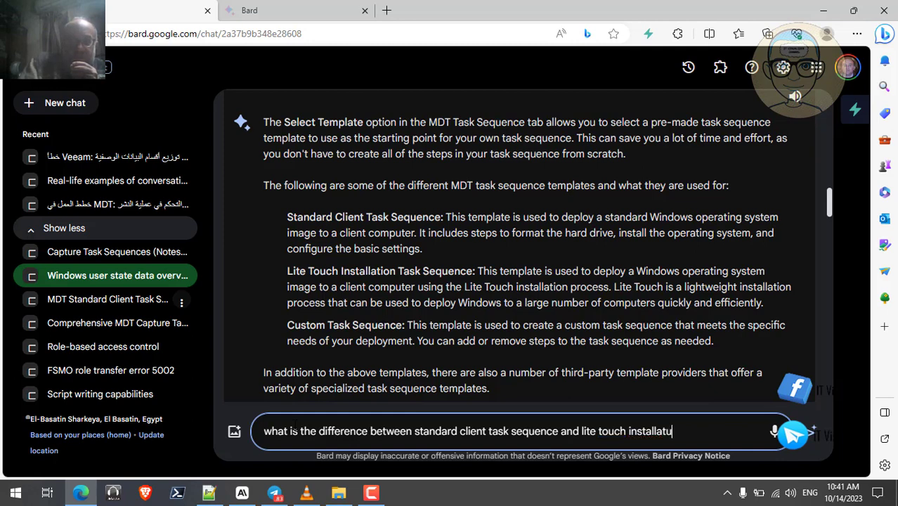
pyautogui.press('BackSpace')
pyautogui.write('ion task ')
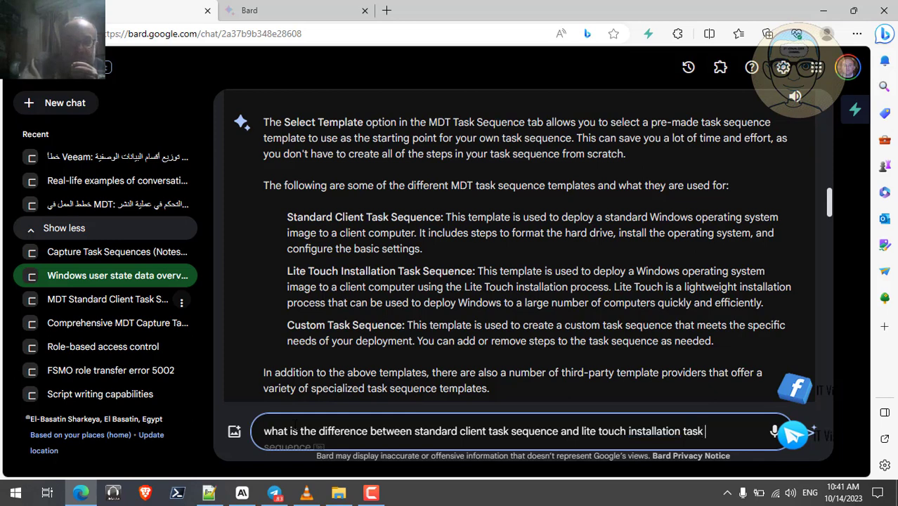
pyautogui.write('sequen')
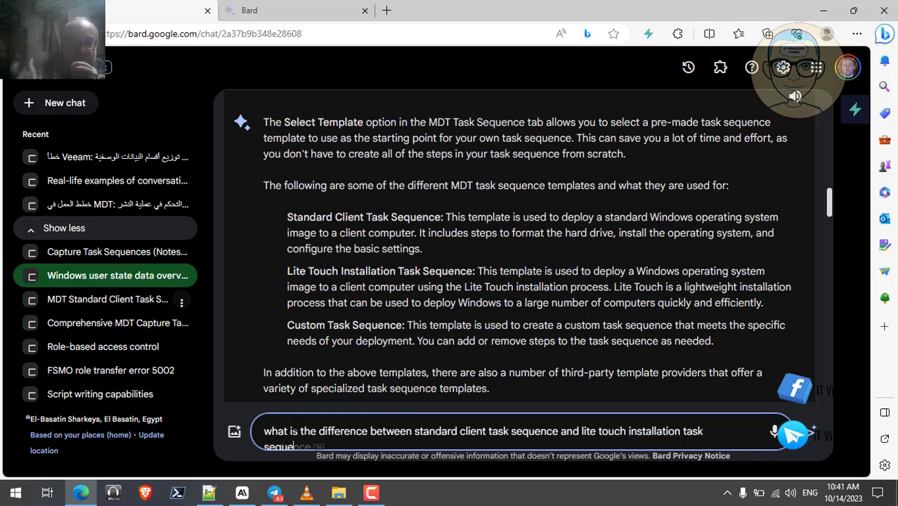
pyautogui.write('ce ')
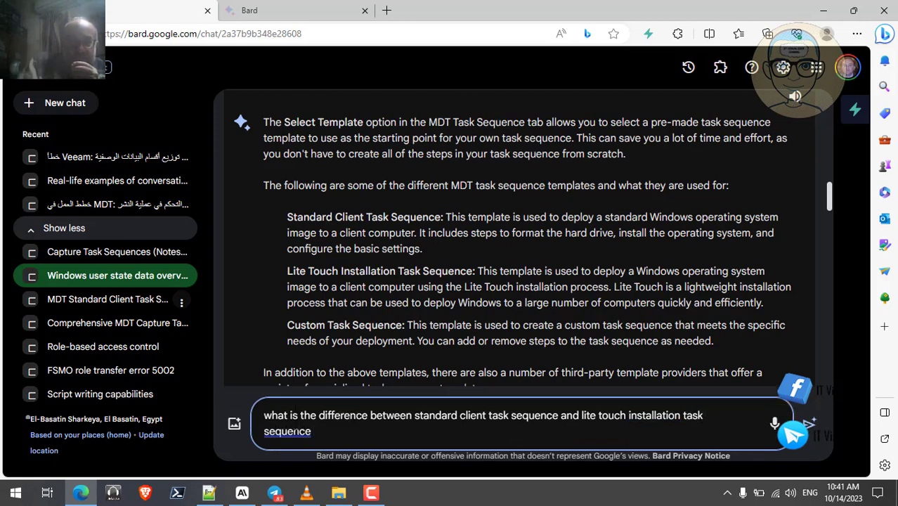
pyautogui.write('in ')
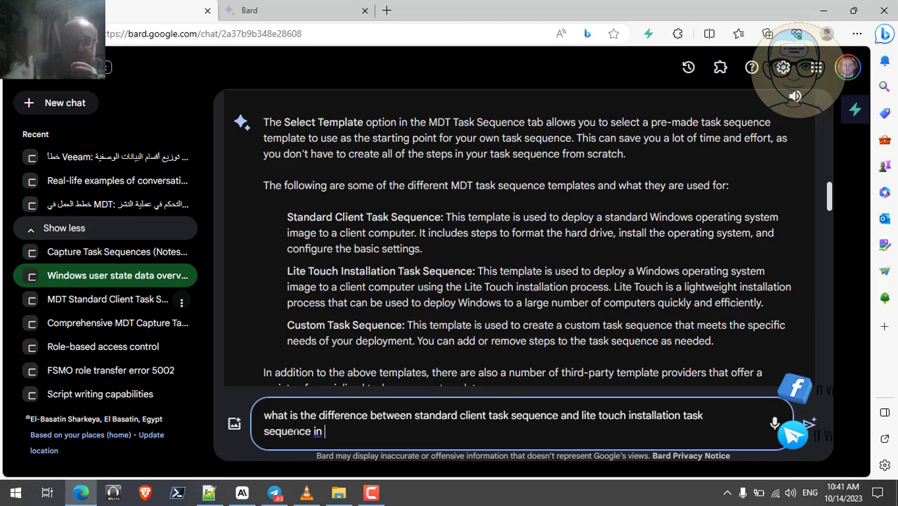
pyautogui.write('MDT ')
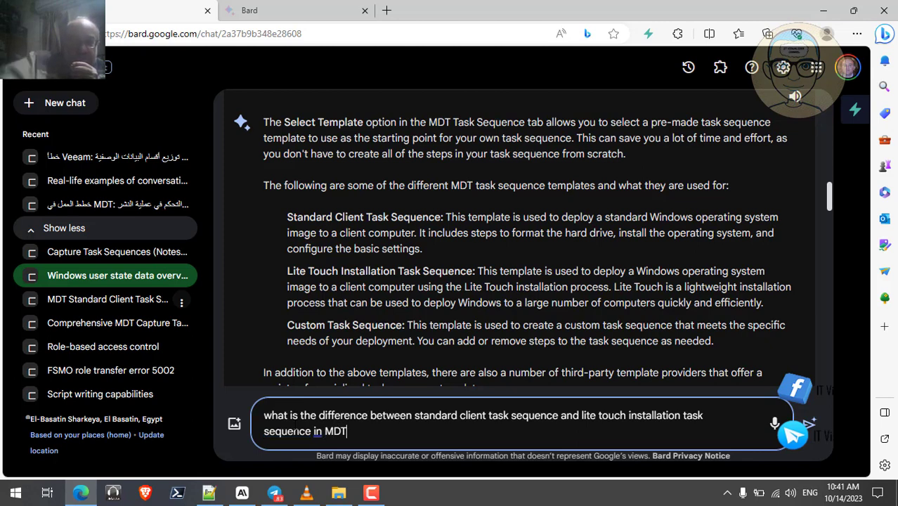
pyautogui.write('te')
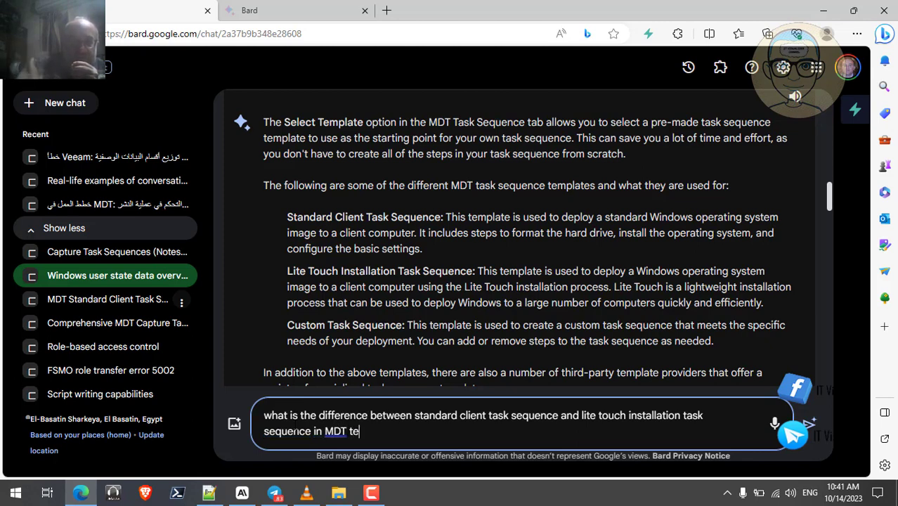
pyautogui.write('mpla')
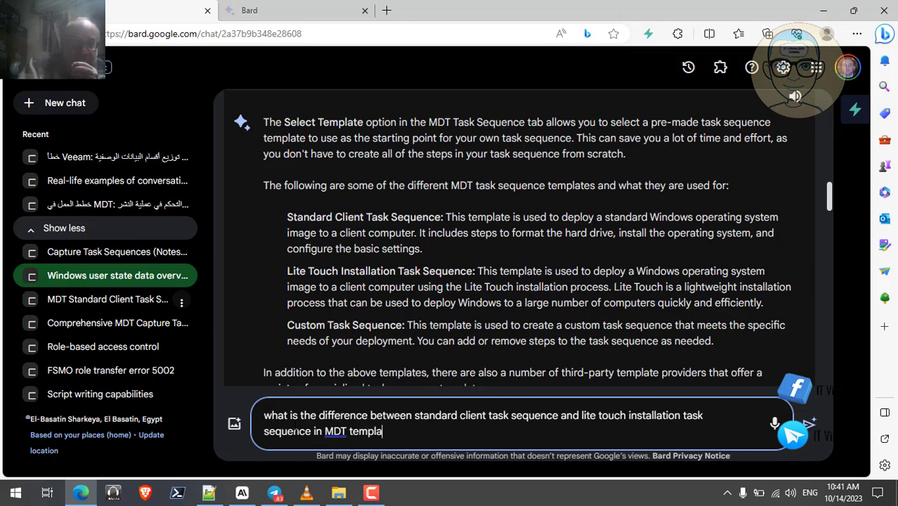
pyautogui.write('tes?')
pyautogui.press('Return')
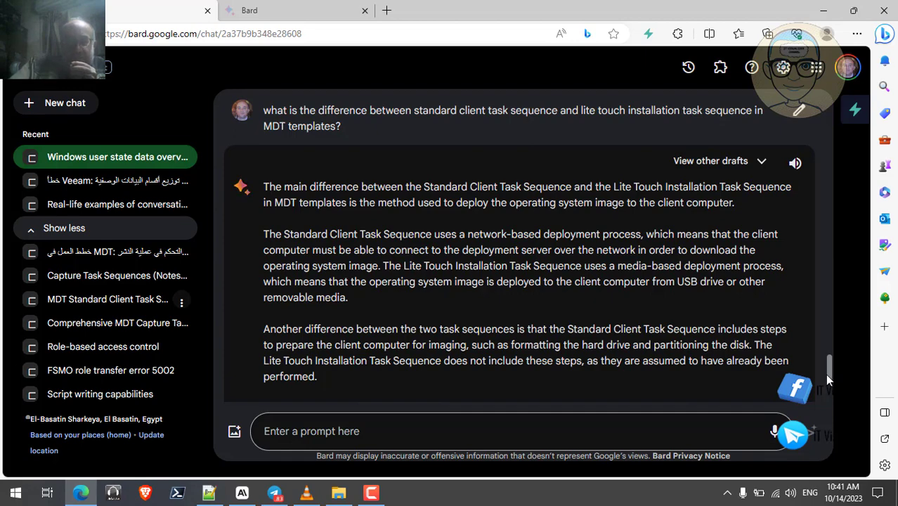
# Scroll through Bard's comparison to its deployment method, preparation and best-use table, then back up
pyautogui.scroll(-1, 829, 380)
pyautogui.scroll(-2, 829, 384)
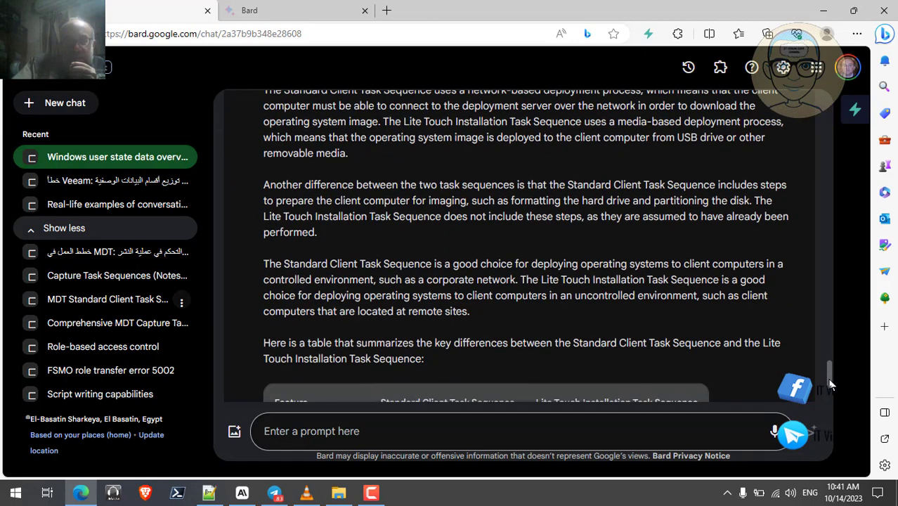
pyautogui.moveTo(829, 384)
pyautogui.mouseDown()
pyautogui.moveTo(828, 374)
pyautogui.moveTo(831, 393)
pyautogui.mouseUp()
pyautogui.scroll(-1, 830, 394)
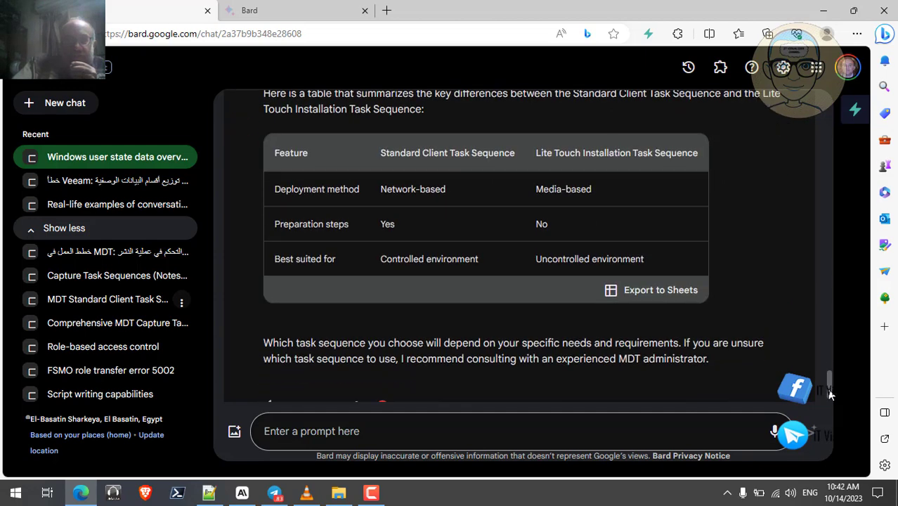
pyautogui.scroll(-1, 830, 396)
pyautogui.moveTo(830, 396); pyautogui.dragTo(826, 373)
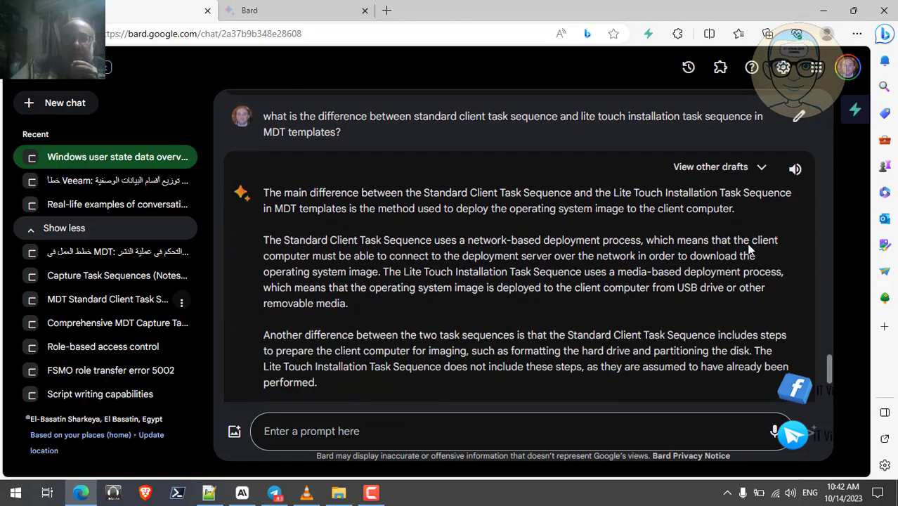
# Play Bard's Standard Client versus Lite Touch answer aloud, scrolling down to its summary table
pyautogui.click(795, 169)
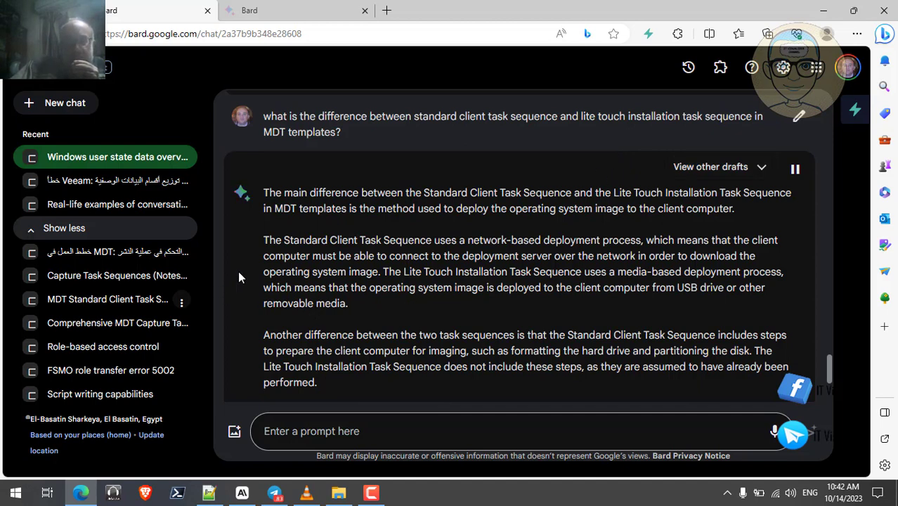
pyautogui.scroll(-1, 239, 278)
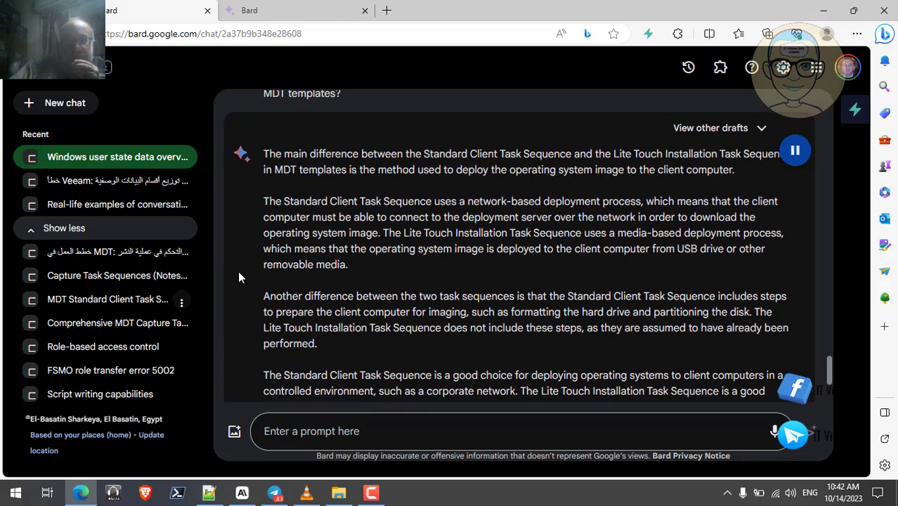
pyautogui.scroll(-1, 239, 277)
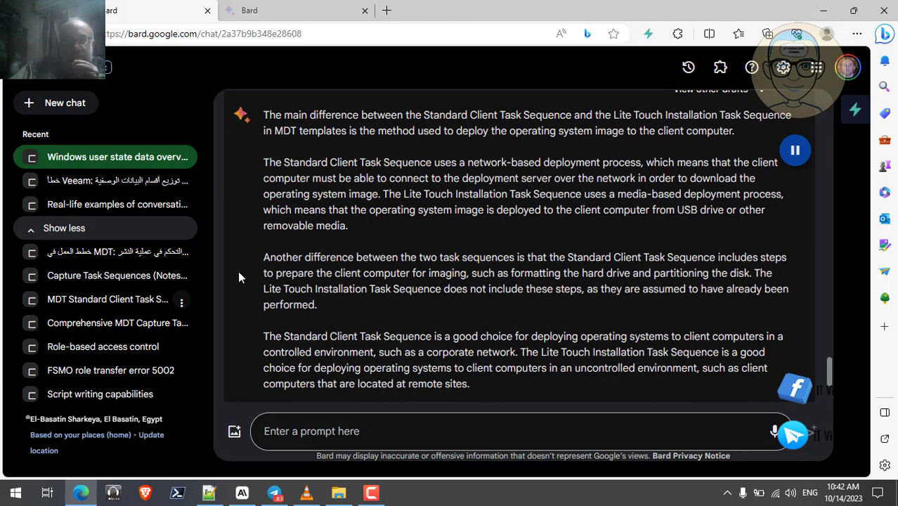
pyautogui.scroll(-1, 237, 276)
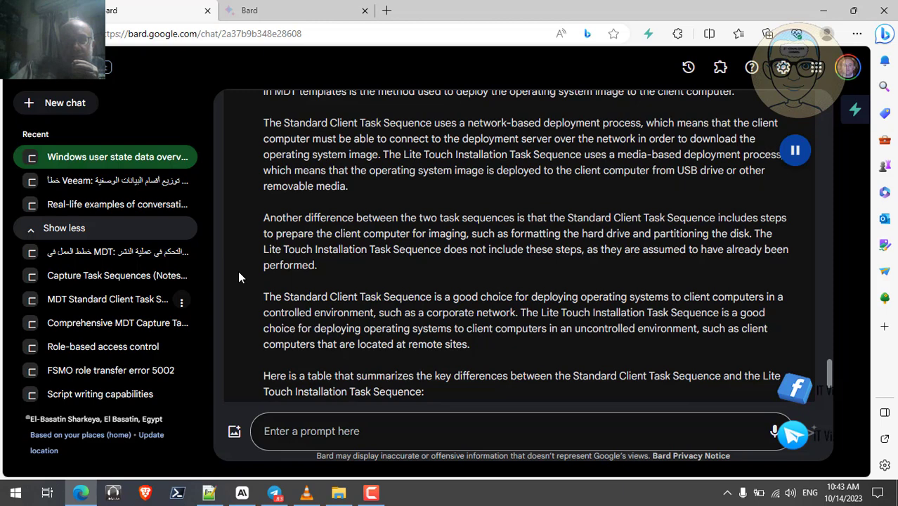
pyautogui.scroll(-1, 238, 278)
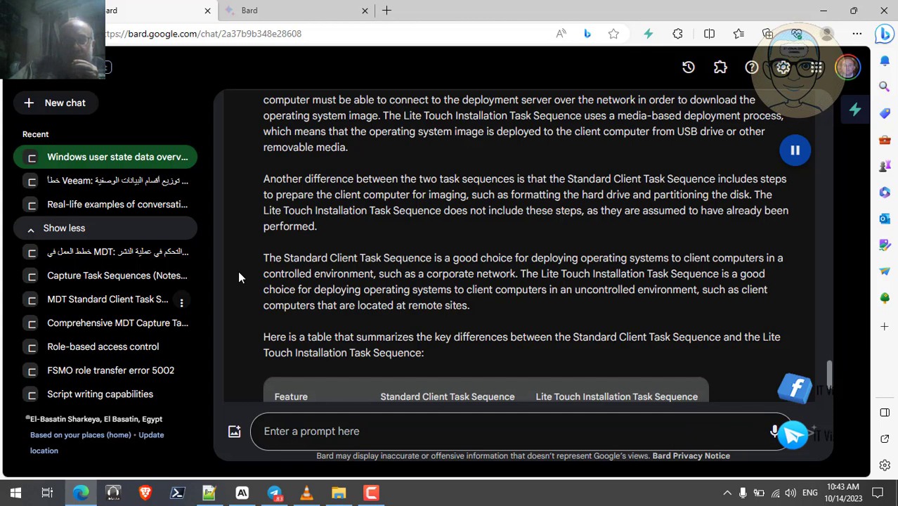
pyautogui.scroll(-1, 237, 276)
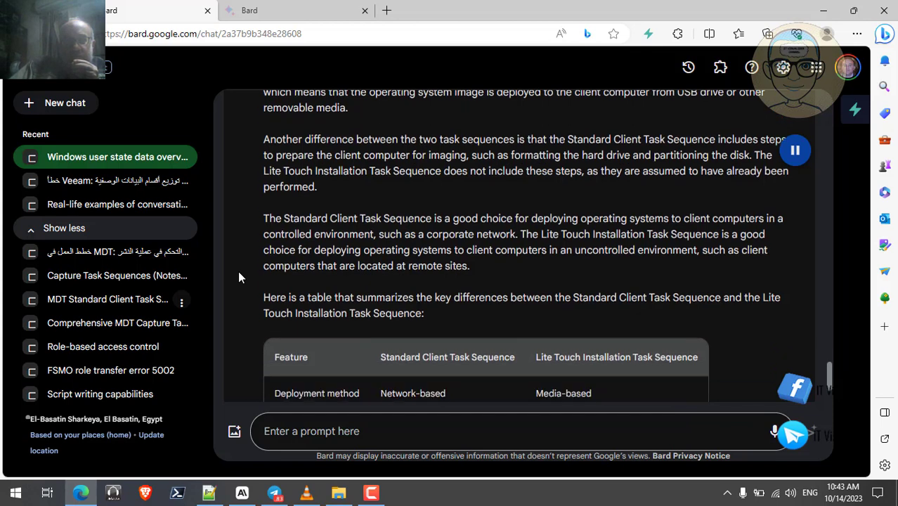
pyautogui.scroll(-1, 238, 276)
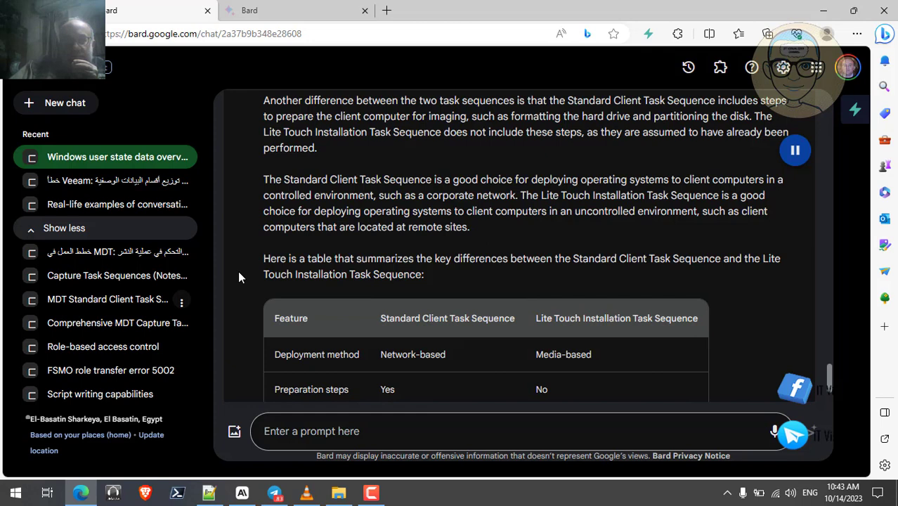
pyautogui.scroll(-3, 238, 276)
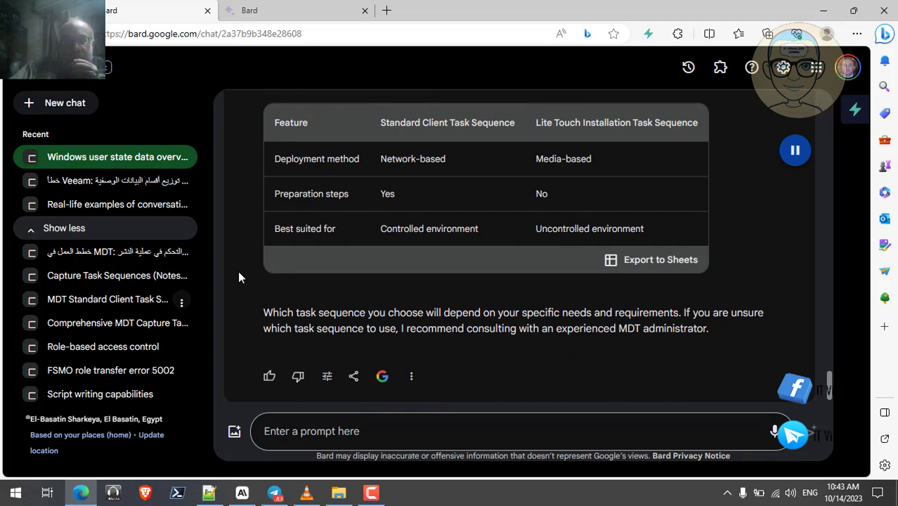
pyautogui.scroll(1, 239, 277)
pyautogui.scroll(1, 239, 273)
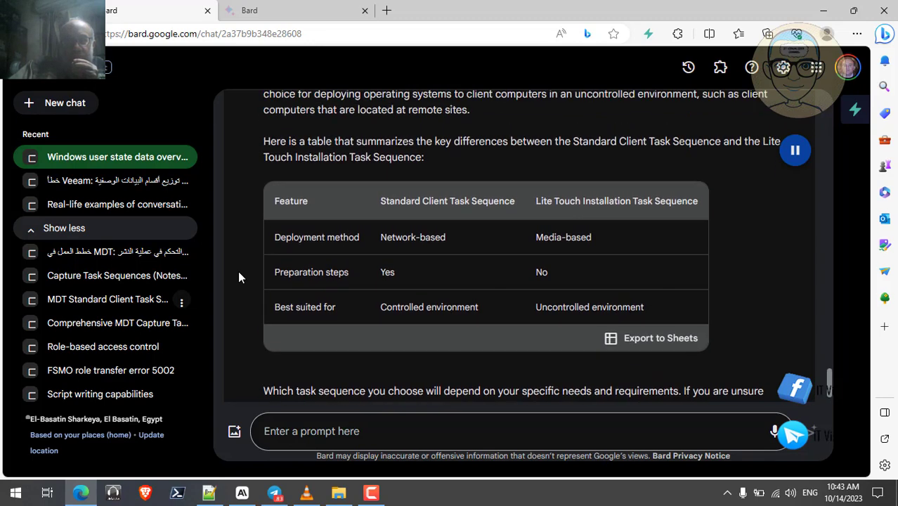
pyautogui.scroll(-2, 239, 273)
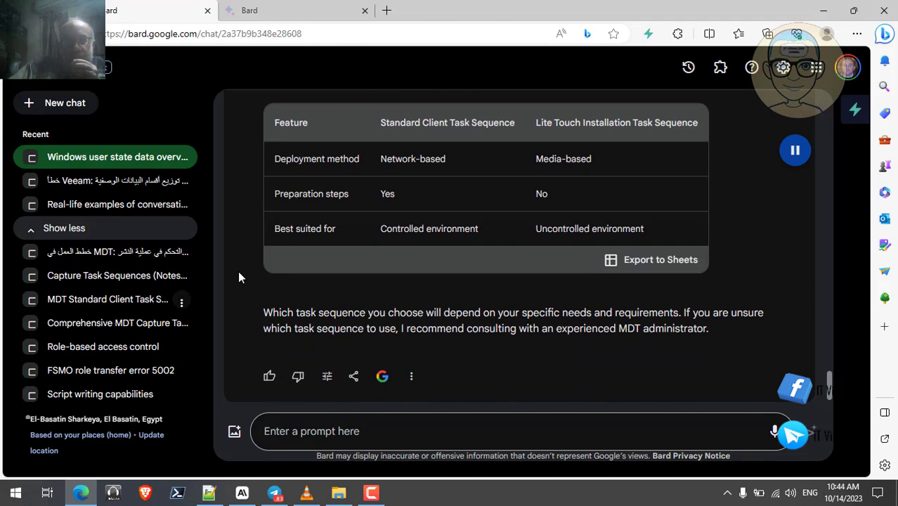
pyautogui.scroll(5, 239, 277)
pyautogui.scroll(5, 238, 277)
pyautogui.scroll(-2, 238, 278)
pyautogui.scroll(-1, 238, 277)
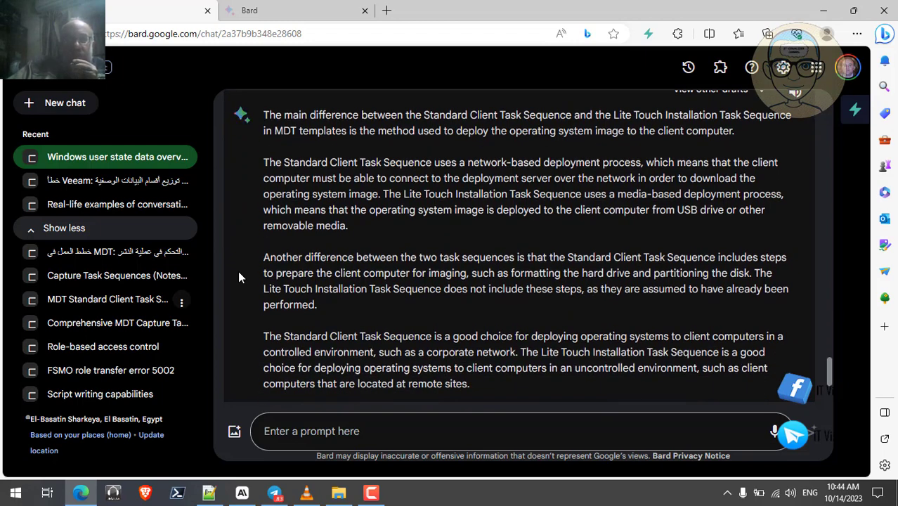
pyautogui.scroll(-1, 238, 278)
pyautogui.scroll(-1, 239, 278)
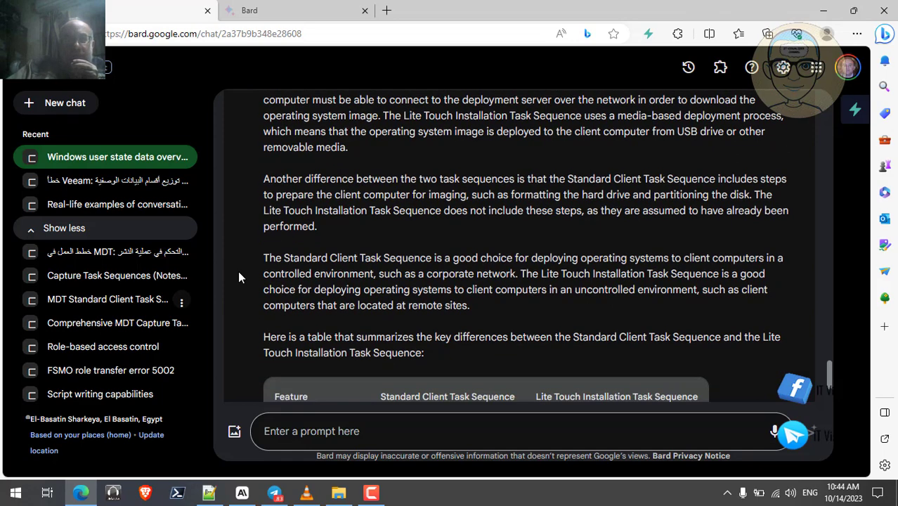
pyautogui.scroll(-1, 239, 278)
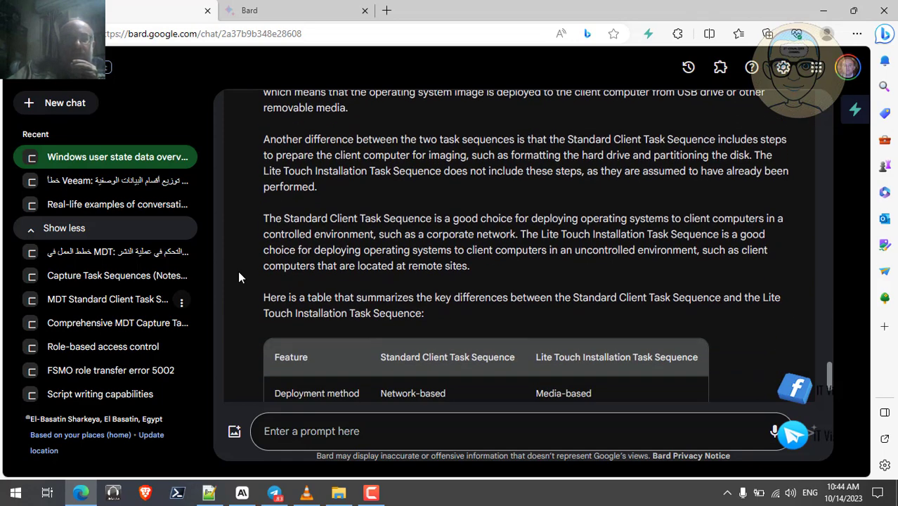
pyautogui.scroll(3, 238, 278)
pyautogui.scroll(-2, 238, 277)
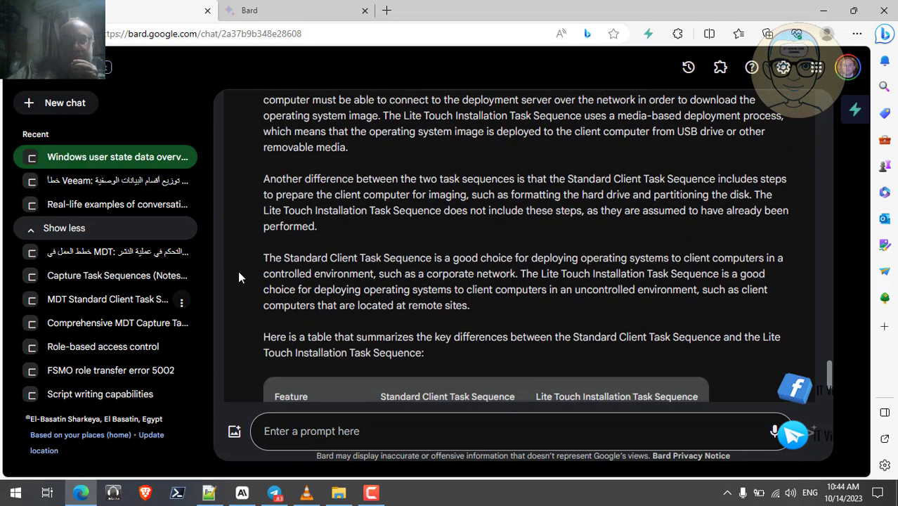
pyautogui.scroll(1, 239, 278)
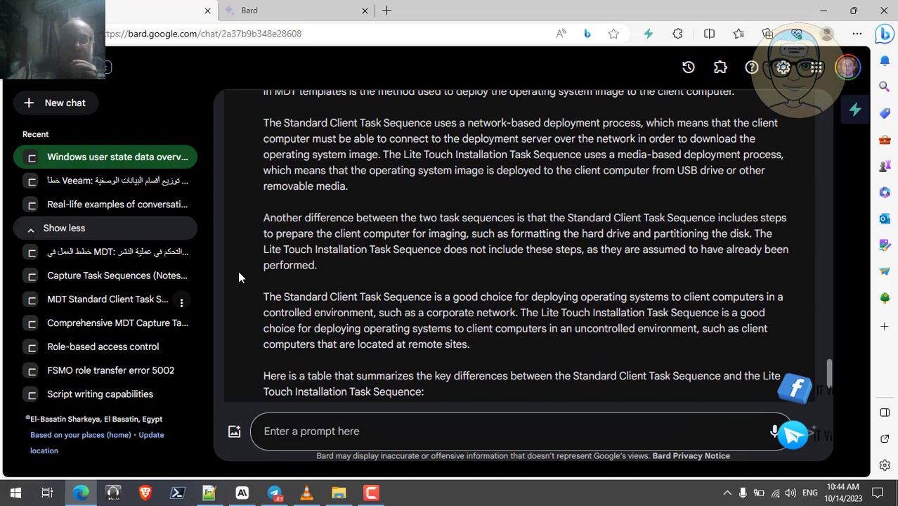
pyautogui.scroll(1, 237, 277)
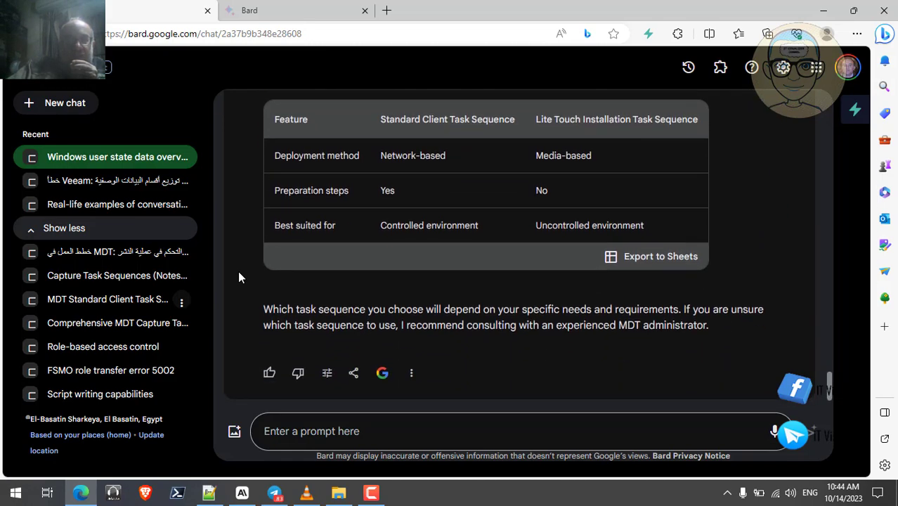
pyautogui.scroll(3, 238, 270)
pyautogui.scroll(5, 237, 270)
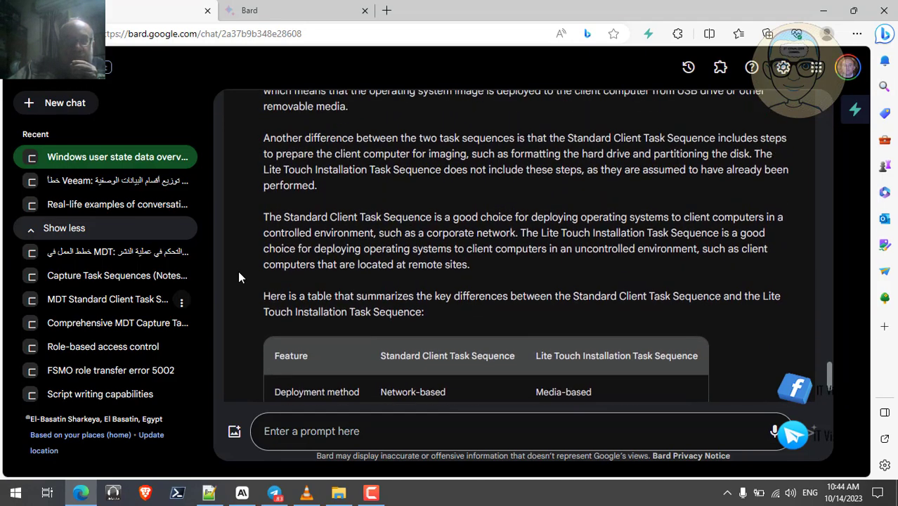
pyautogui.scroll(1, 237, 270)
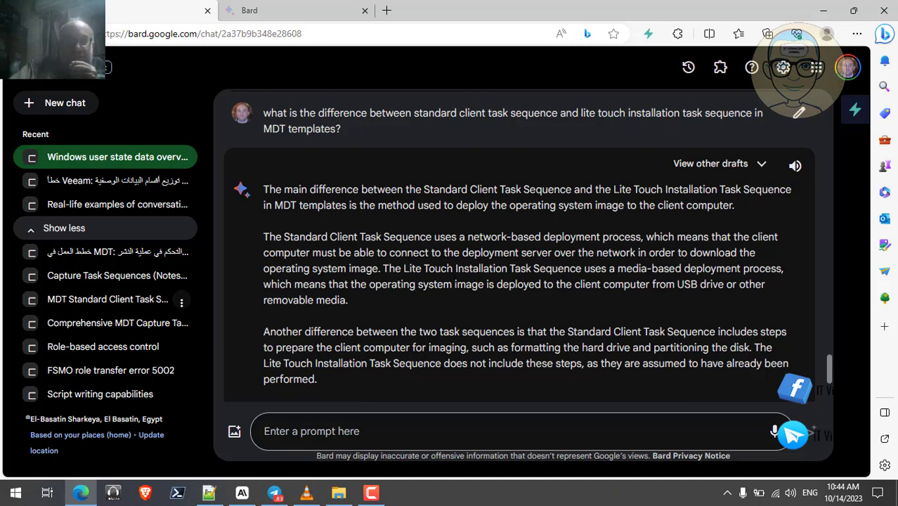
# Ask Bard to 'please elaborate more on the lite touch installation task sequence'
pyautogui.tripleClick(451, 278)
pyautogui.click(333, 434)
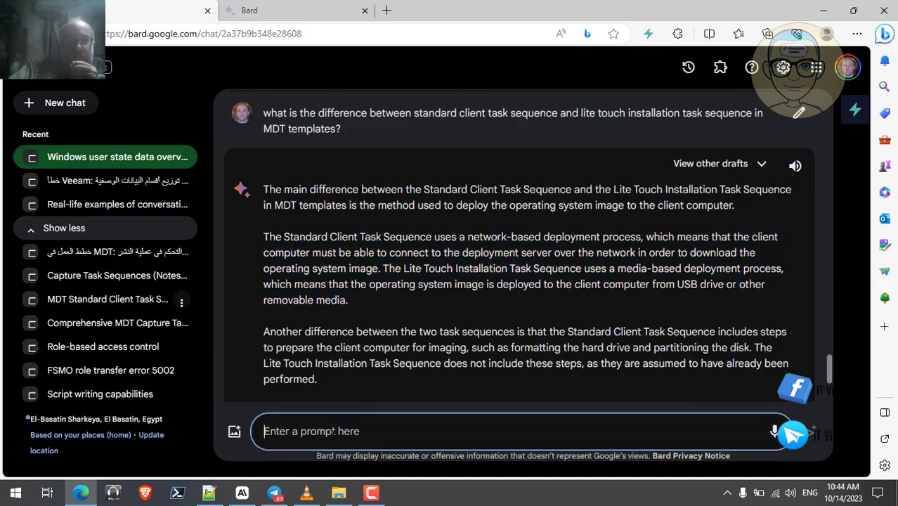
pyautogui.write('please ')
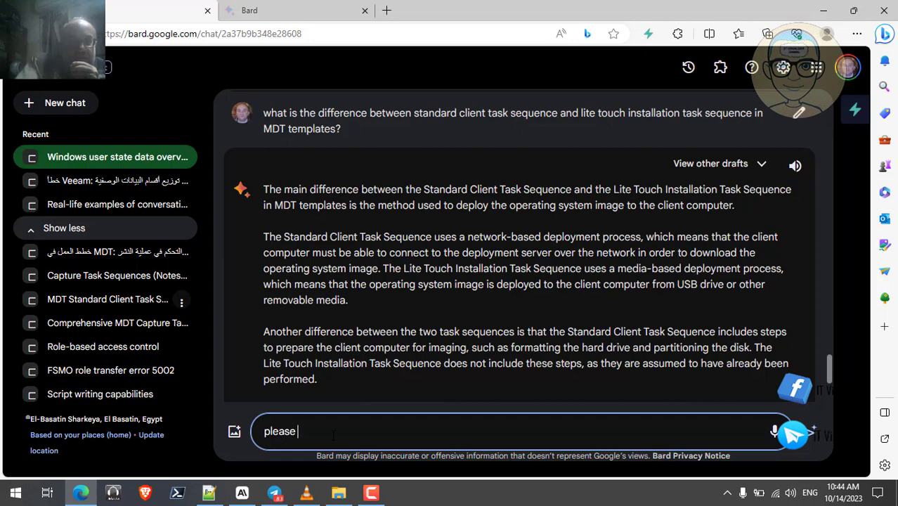
pyautogui.write('elba')
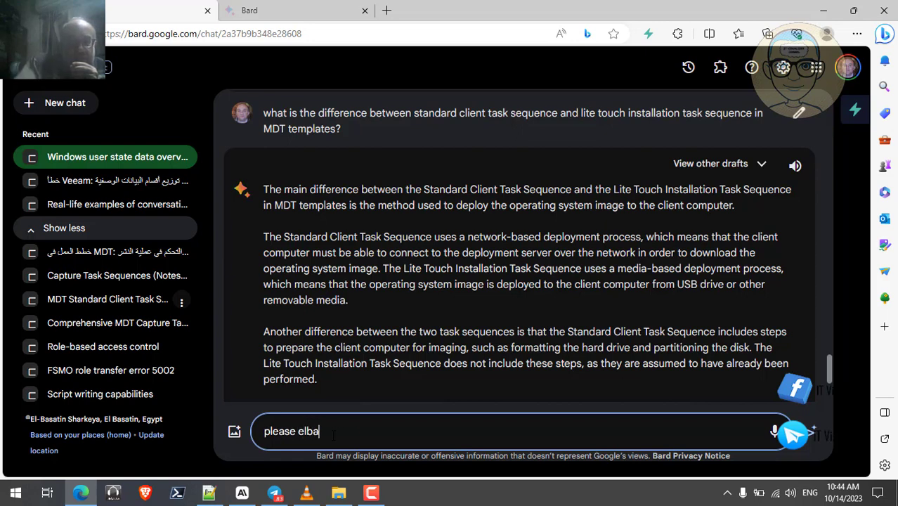
pyautogui.write('orate more ')
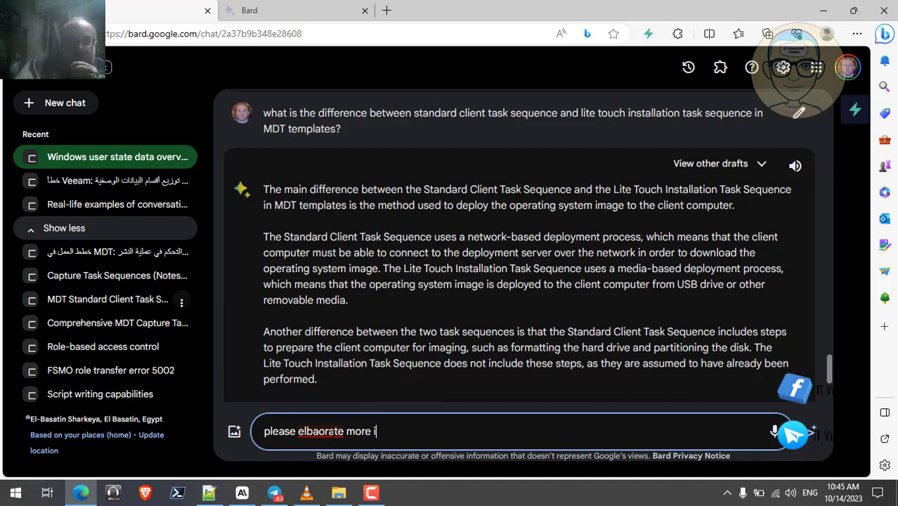
pyautogui.write('on the')
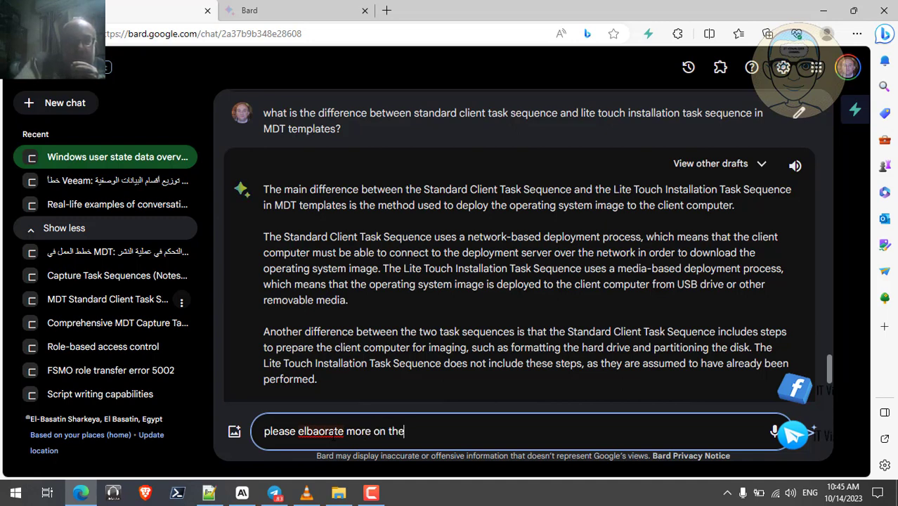
pyautogui.write(' lite')
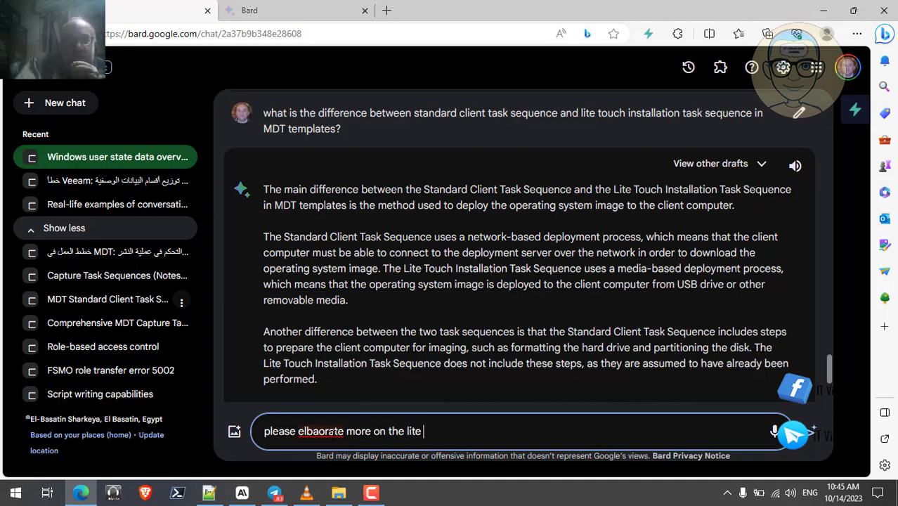
pyautogui.write(' touch installa')
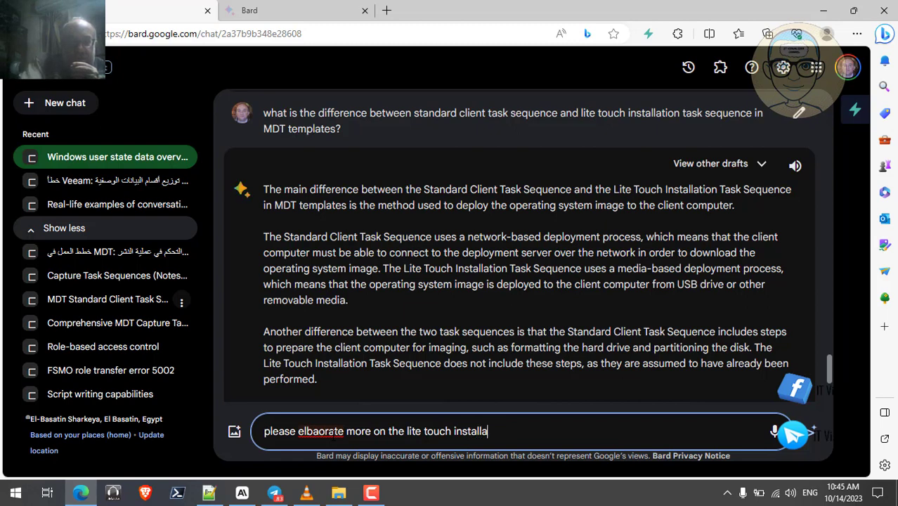
pyautogui.write('tion ')
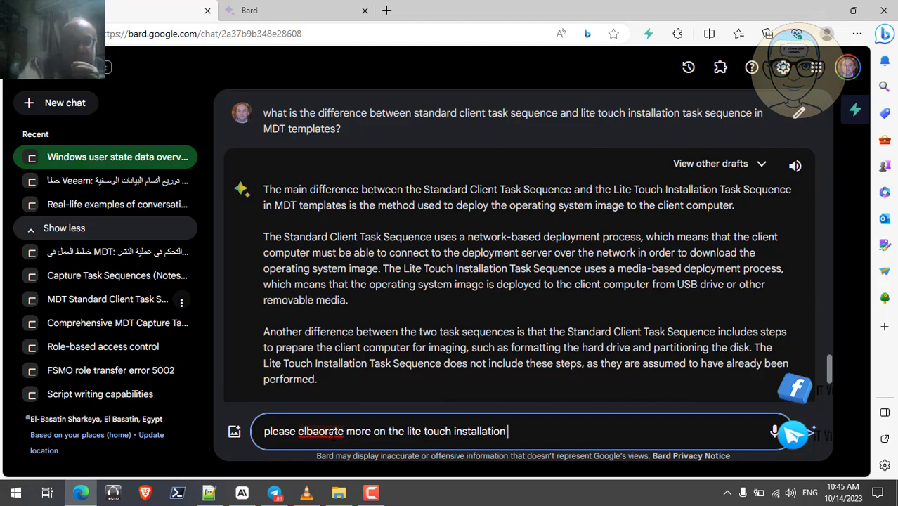
pyautogui.write('task seq')
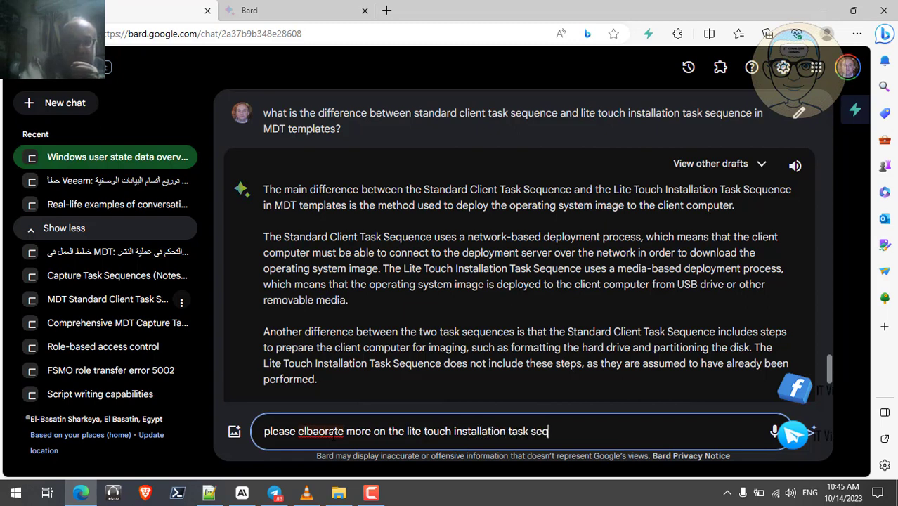
pyautogui.write('uence')
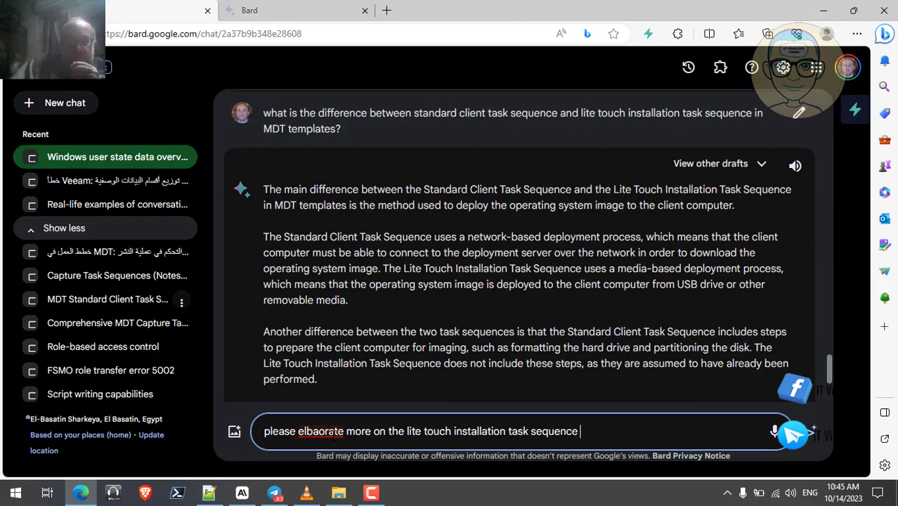
pyautogui.press('Return')
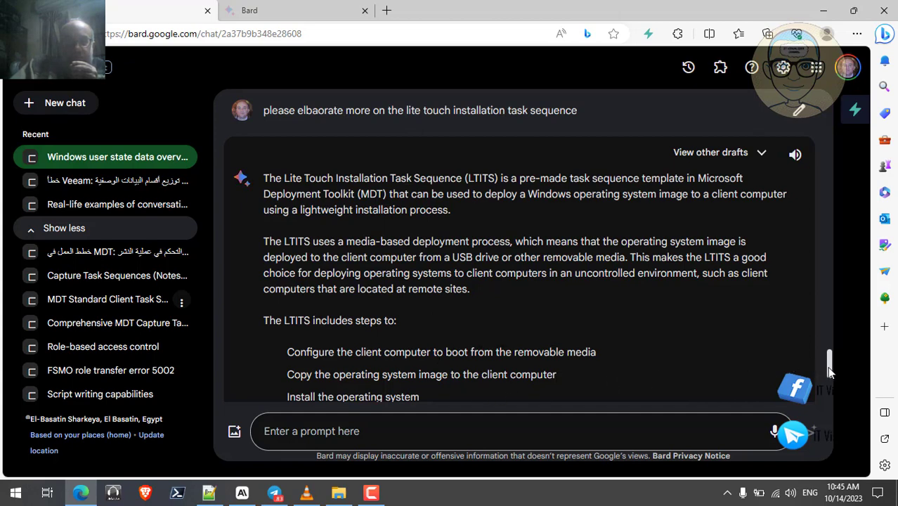
pyautogui.moveTo(827, 366); pyautogui.dragTo(828, 369)
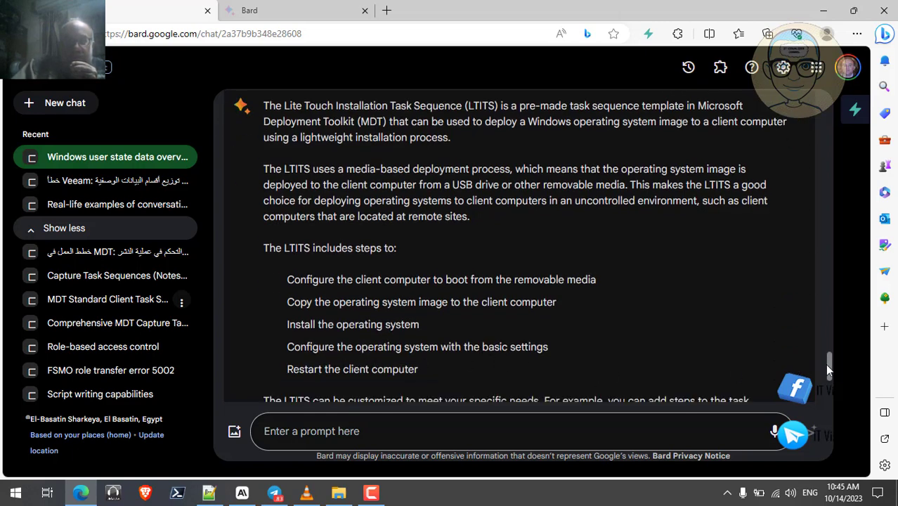
pyautogui.moveTo(832, 371); pyautogui.dragTo(831, 376)
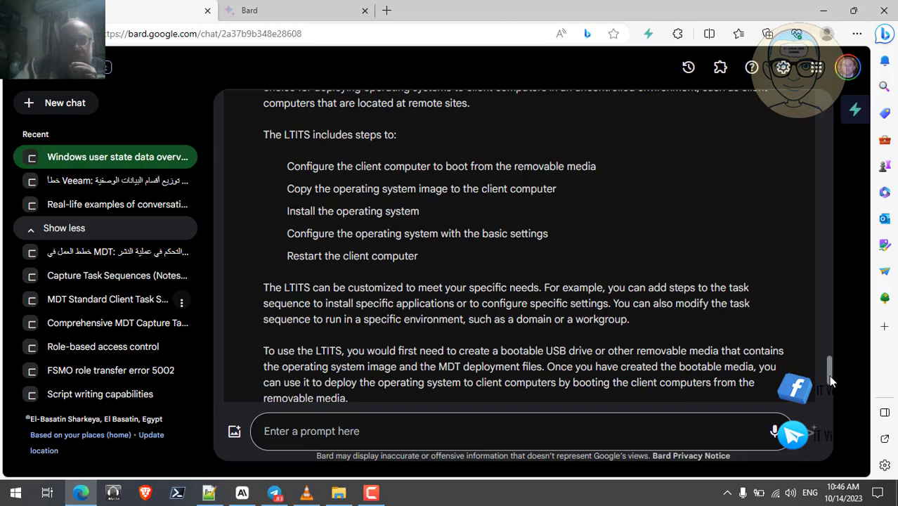
pyautogui.scroll(-1, 828, 375)
pyautogui.scroll(-1, 829, 379)
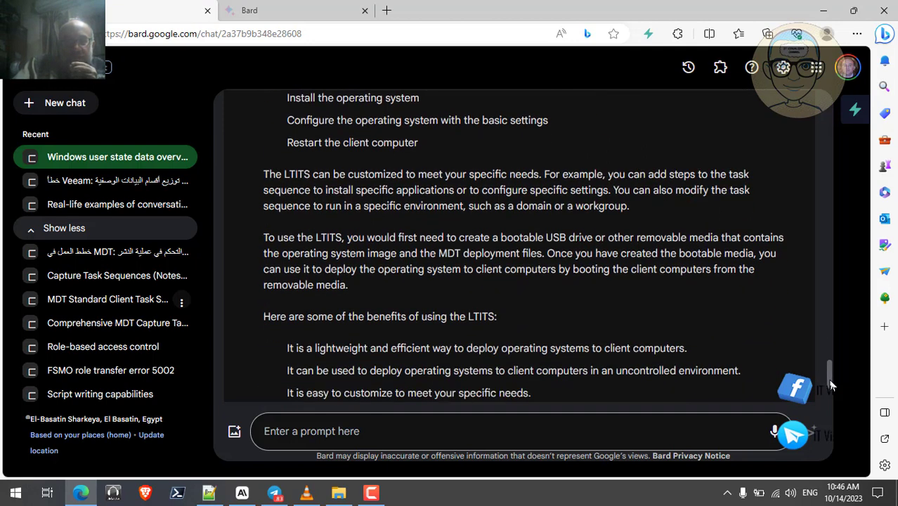
pyautogui.scroll(-1, 830, 381)
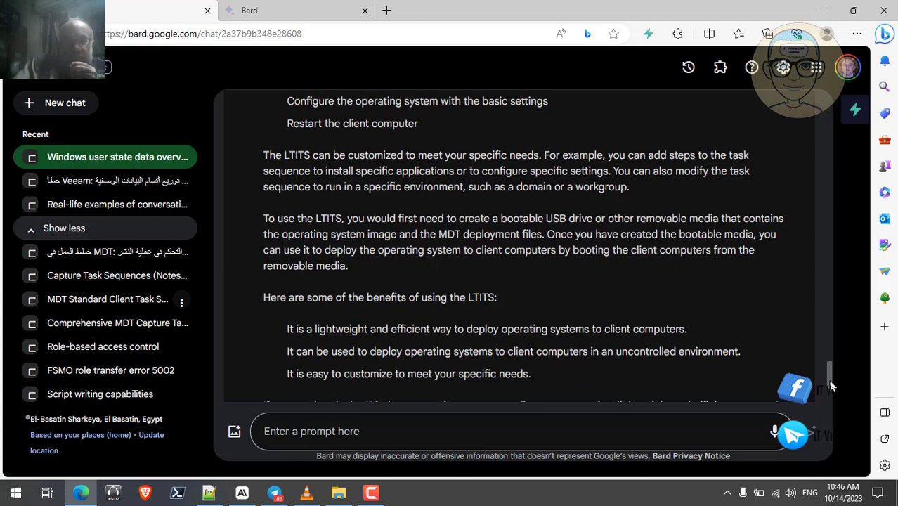
pyautogui.scroll(-2, 830, 386)
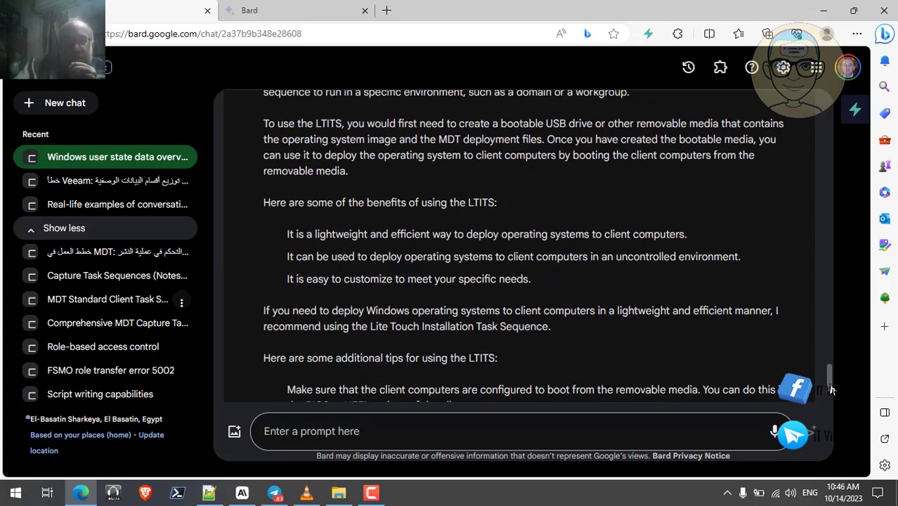
pyautogui.scroll(-2, 832, 391)
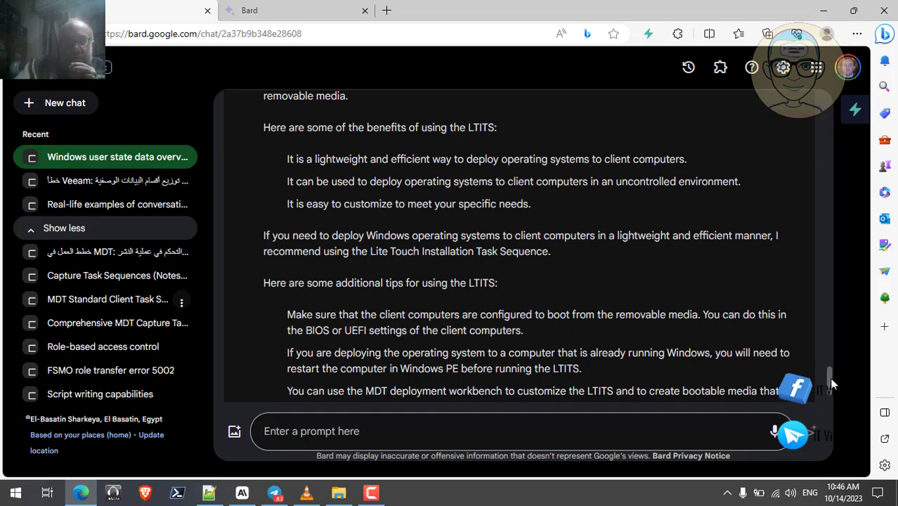
pyautogui.scroll(-1, 832, 383)
pyautogui.scroll(-1, 831, 381)
pyautogui.scroll(3, 829, 376)
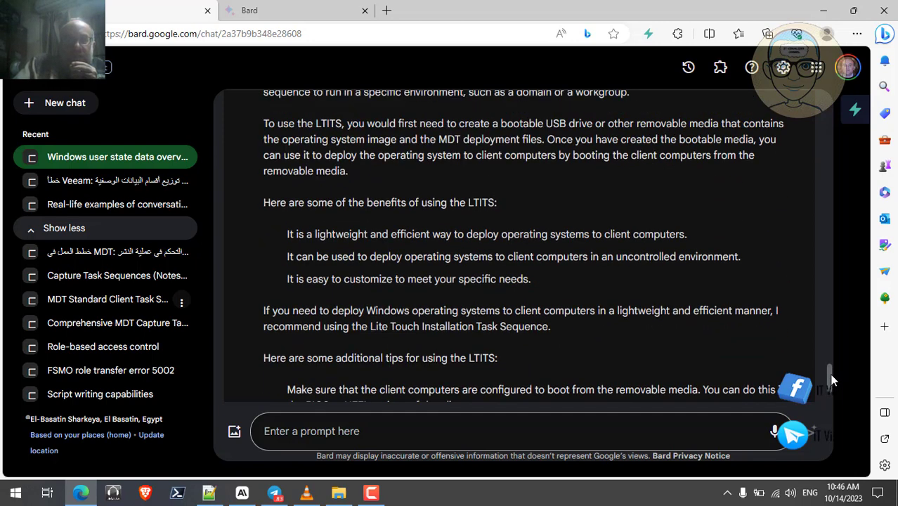
pyautogui.scroll(1, 832, 379)
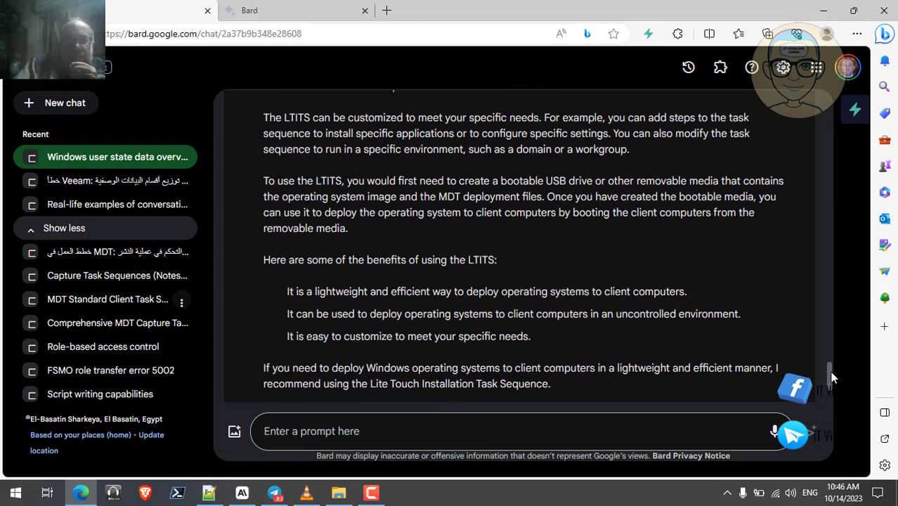
pyautogui.scroll(1, 831, 378)
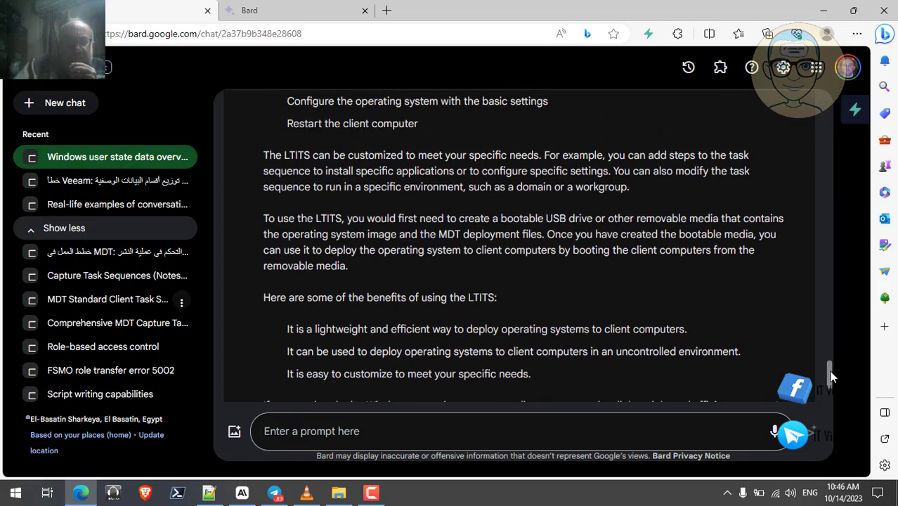
pyautogui.scroll(3, 830, 373)
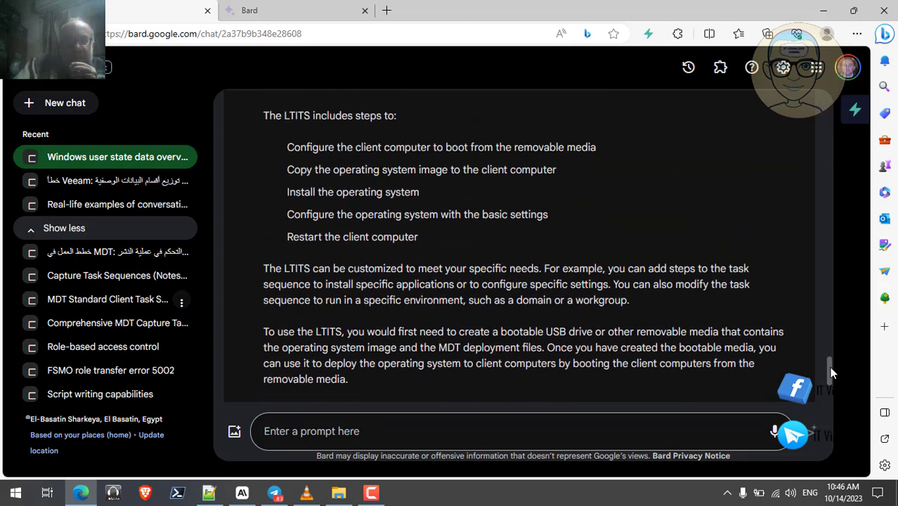
pyautogui.scroll(1, 831, 374)
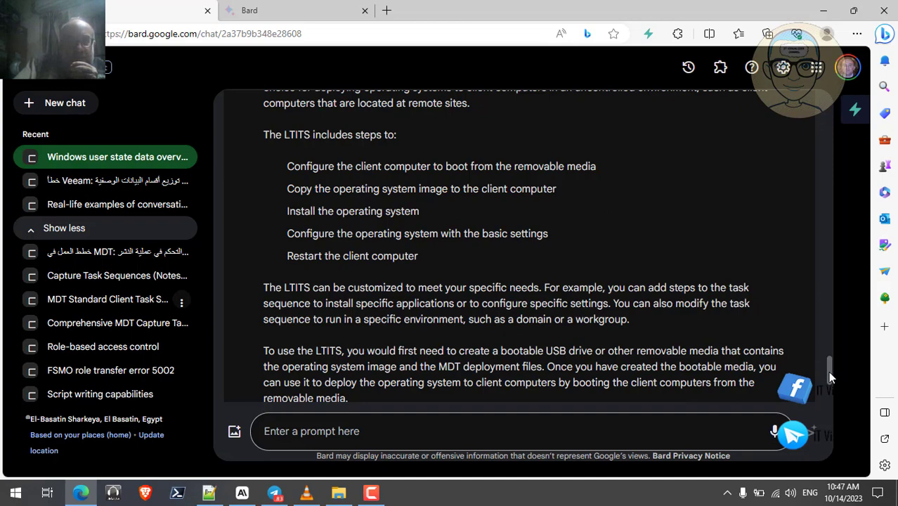
# Copy the Standard Client versus Lite Touch comparison question from Bard and switch to Claude
pyautogui.scroll(3, 828, 371)
pyautogui.moveTo(832, 369); pyautogui.dragTo(837, 338)
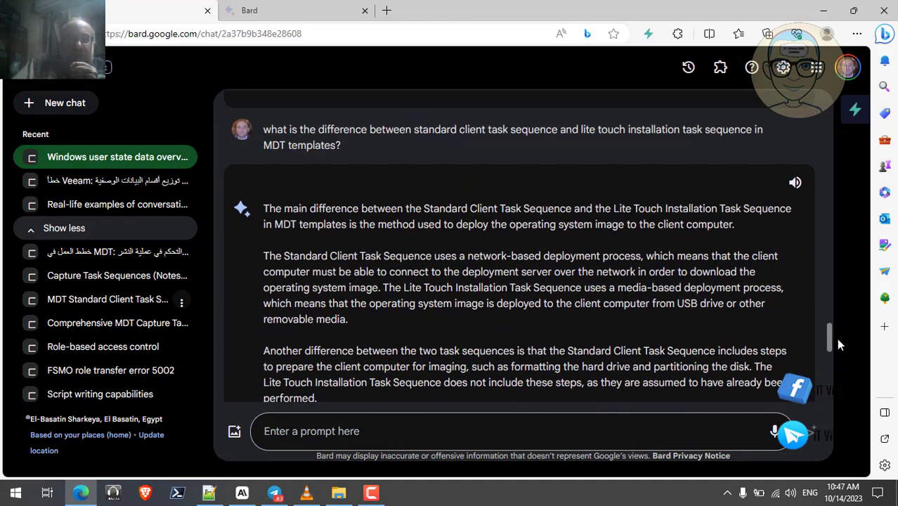
pyautogui.tripleClick(458, 130)
pyautogui.rightClick(458, 129)
pyautogui.click(491, 139)
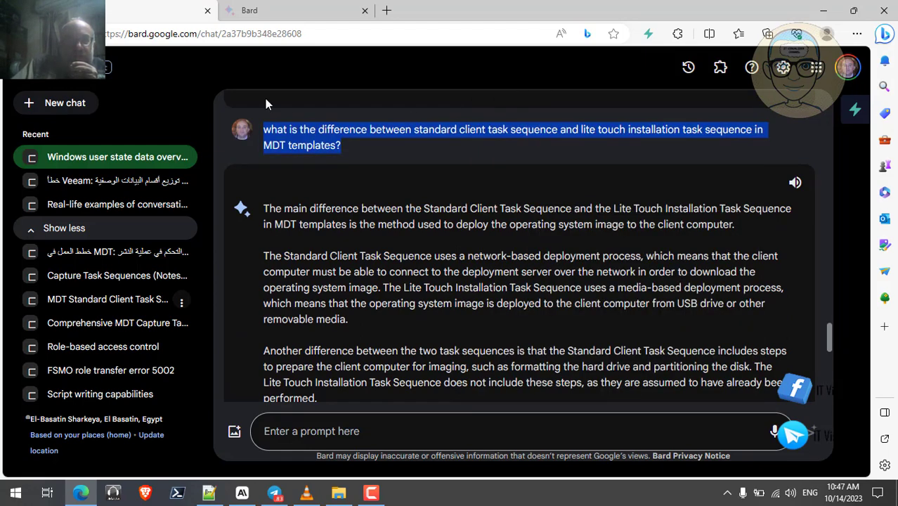
pyautogui.click(245, 495)
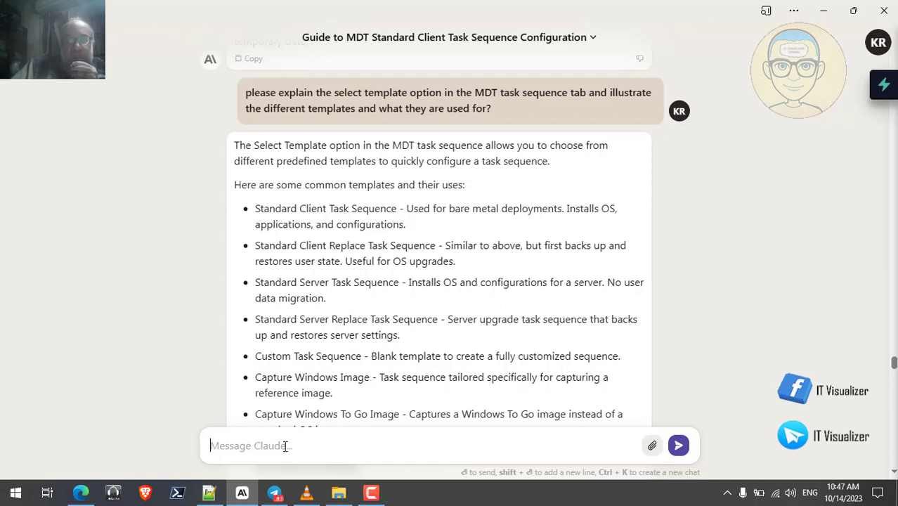
# Paste the Standard Client versus Lite Touch comparison question into Claude and send it
pyautogui.hotkey('ctrl', 'v')
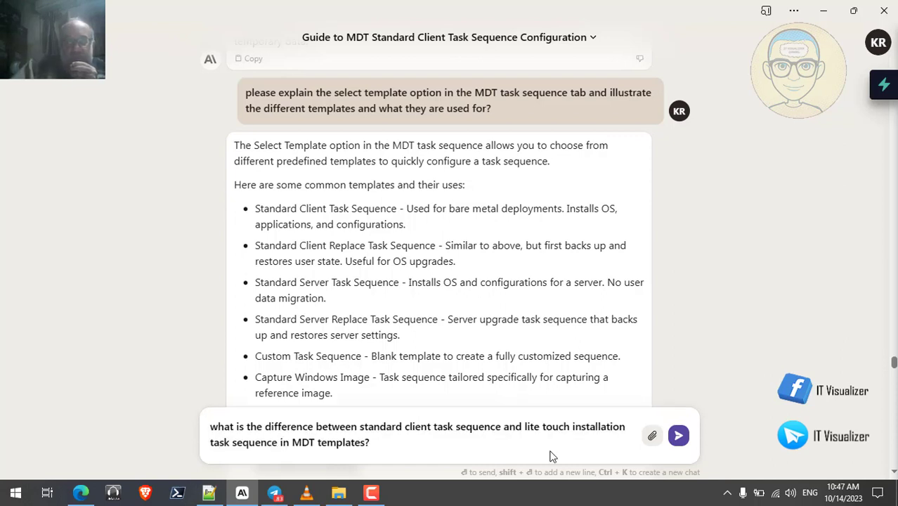
pyautogui.click(679, 436)
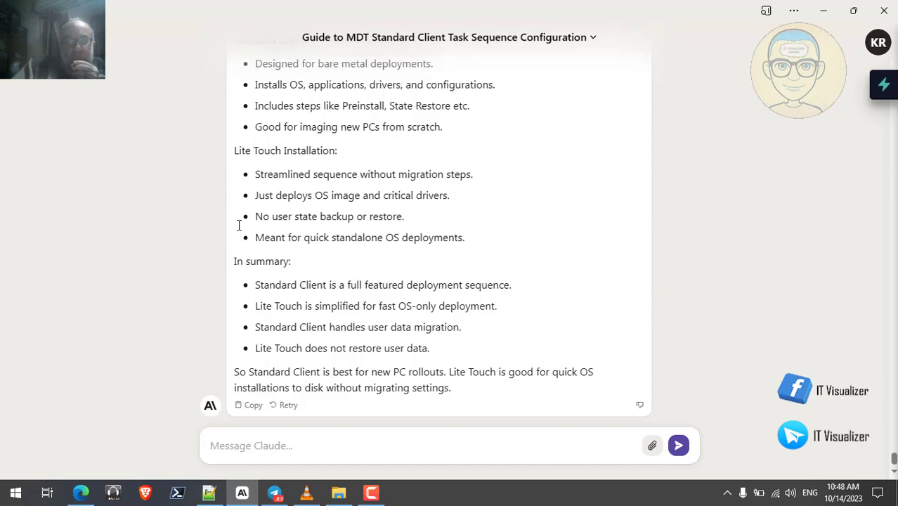
pyautogui.scroll(2, 156, 209)
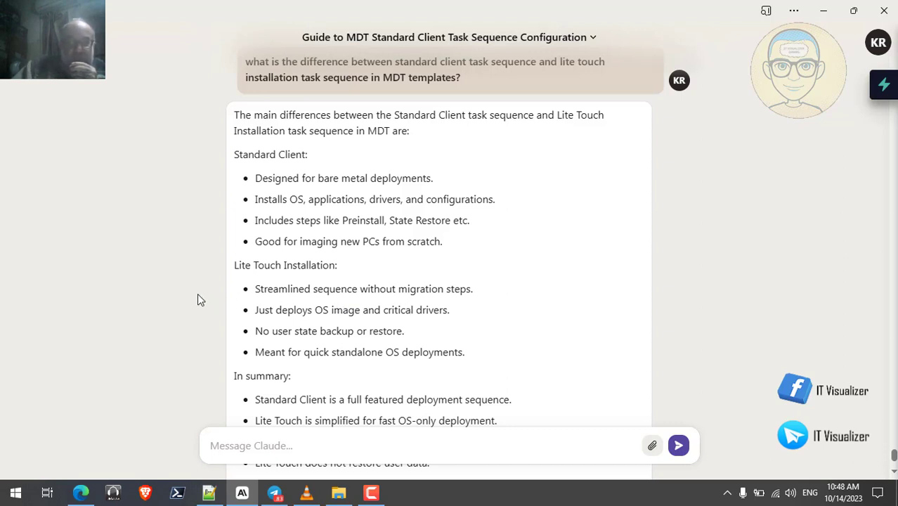
pyautogui.scroll(-1, 197, 294)
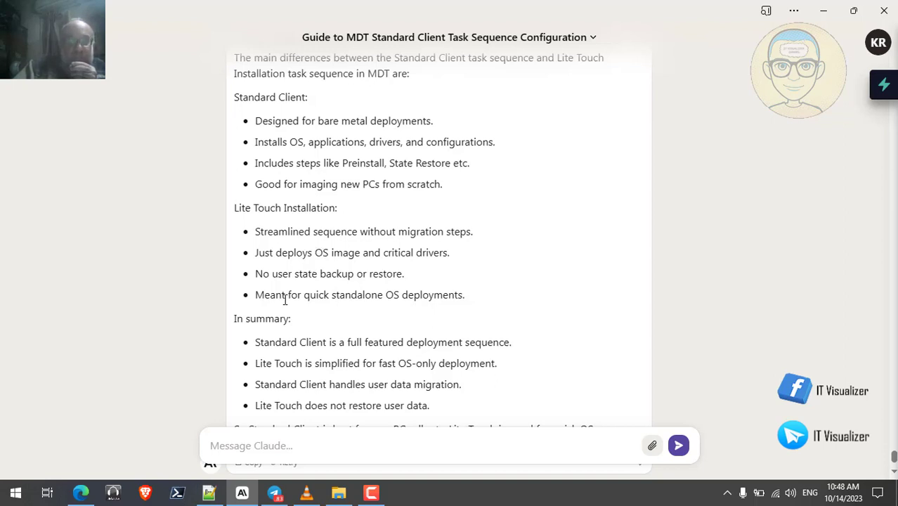
pyautogui.scroll(-1, 246, 333)
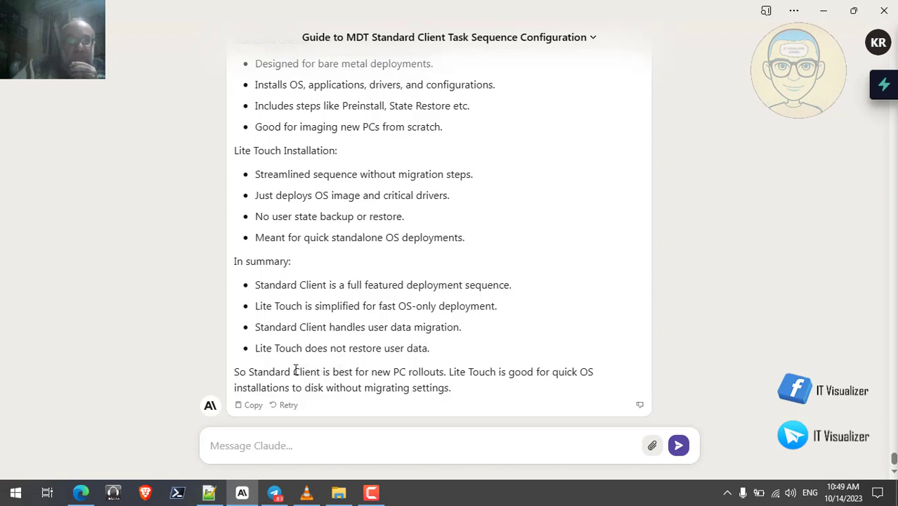
pyautogui.doubleClick(416, 372)
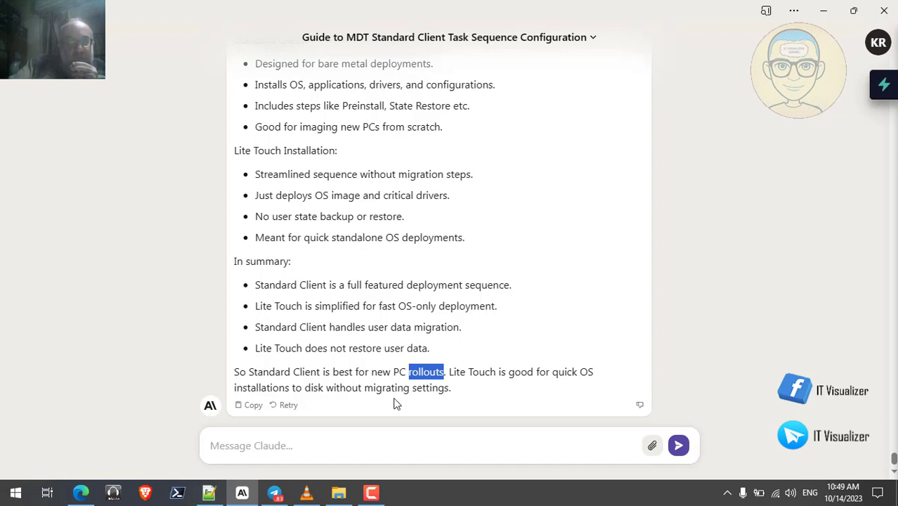
pyautogui.click(314, 453)
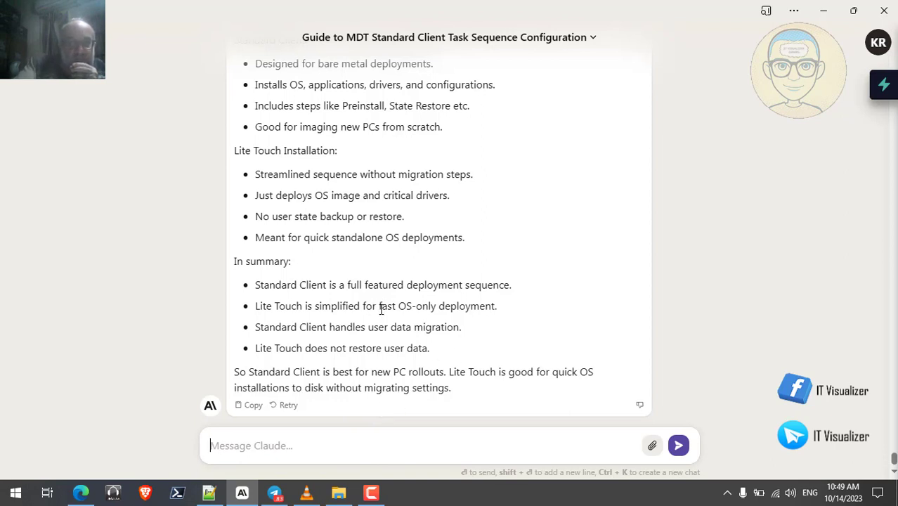
# Ask Claude whether the lite touch task sequence contains any automated steps
pyautogui.write('lit')
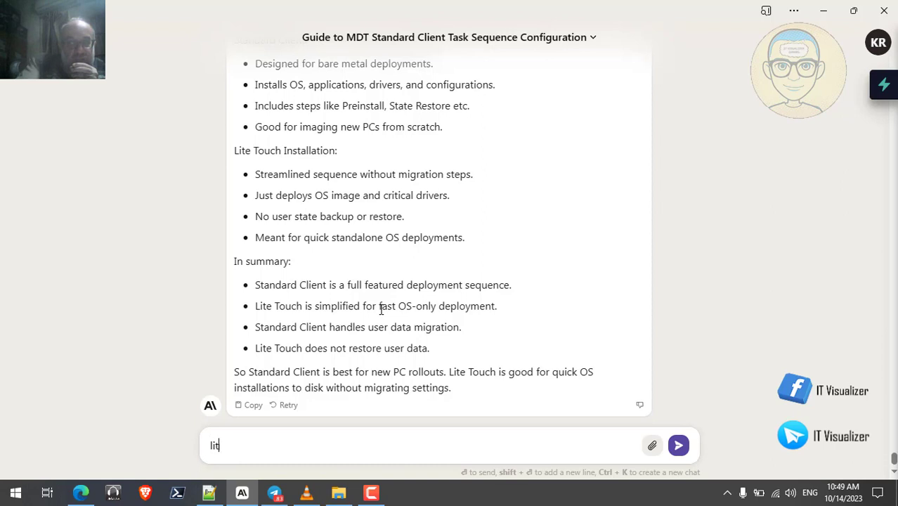
pyautogui.write('e touch ')
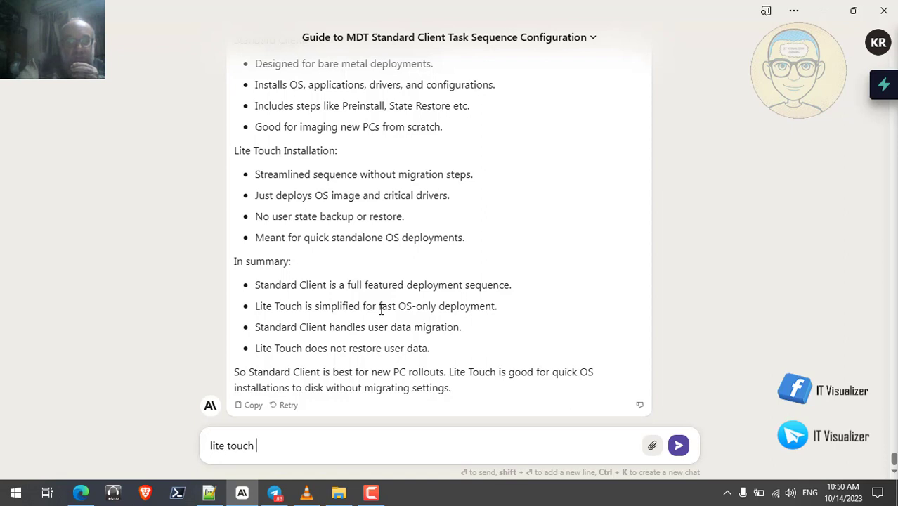
pyautogui.write('task ')
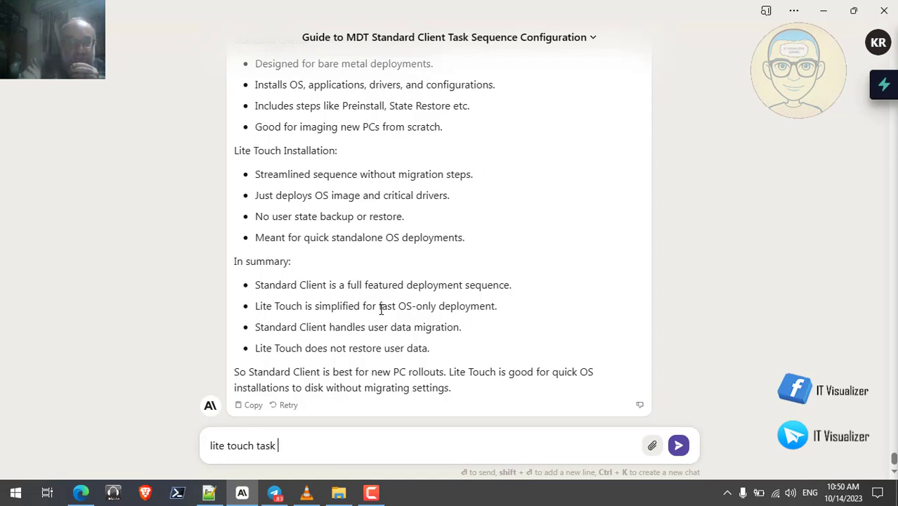
pyautogui.write('sequen')
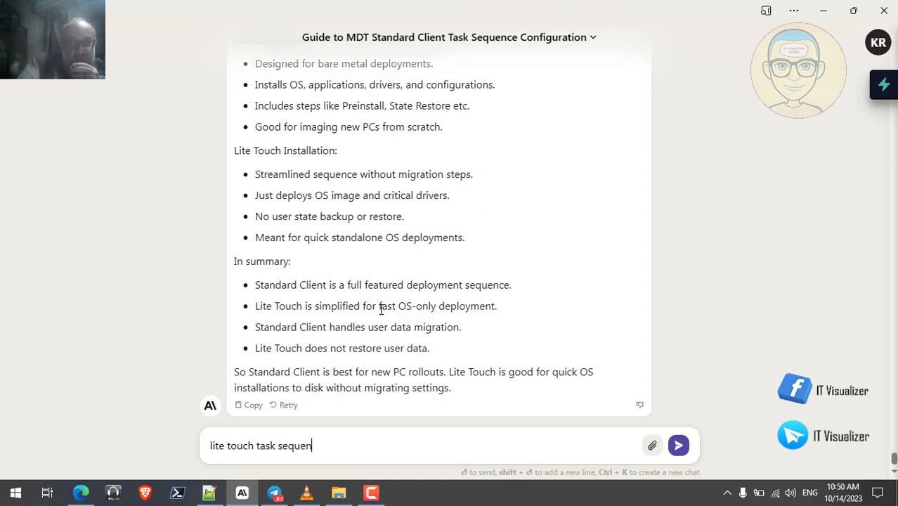
pyautogui.write('ce doesmt ')
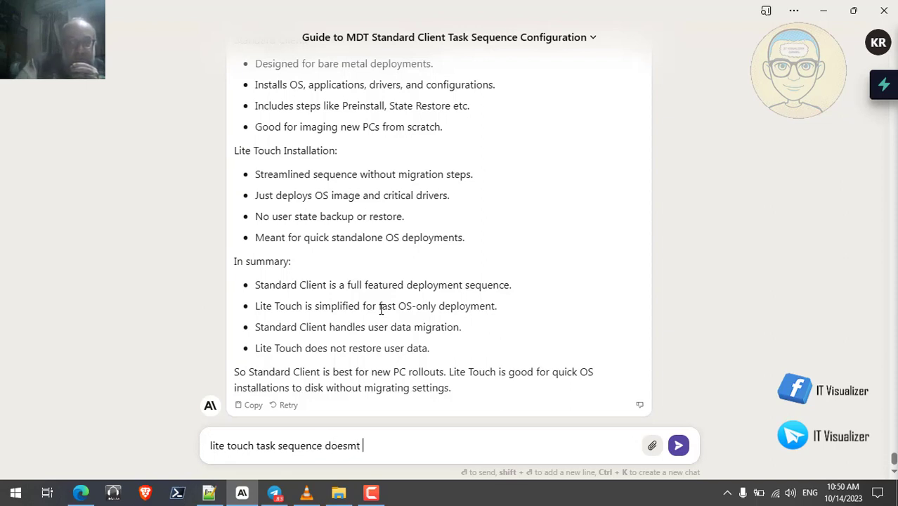
pyautogui.write('con')
pyautogui.write('at')
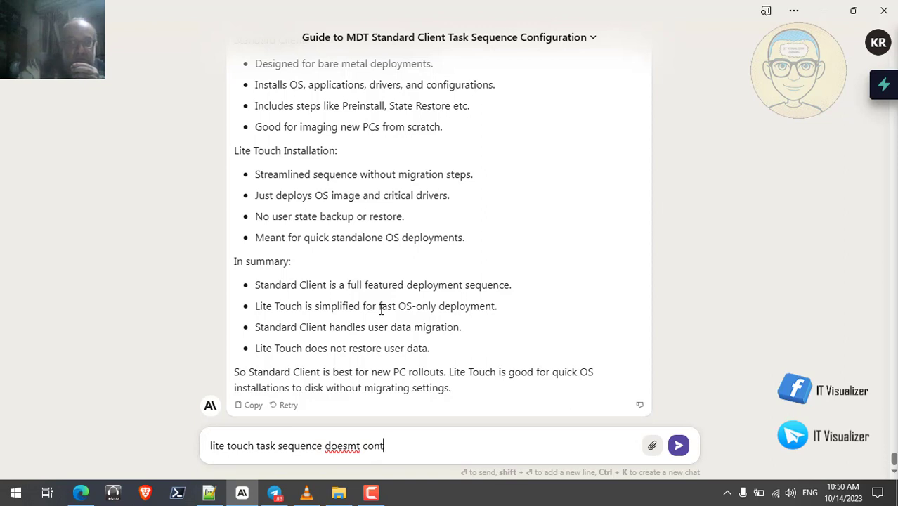
pyautogui.write('an a')
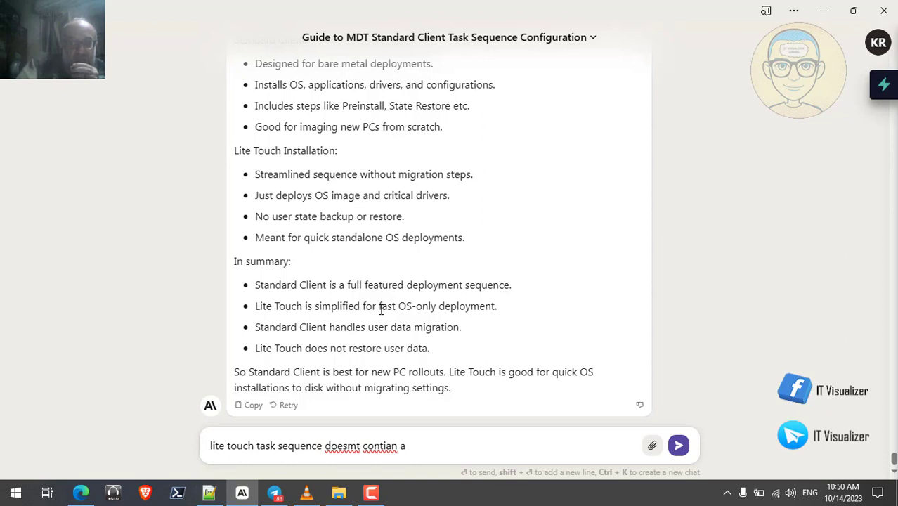
pyautogui.write('ny autom')
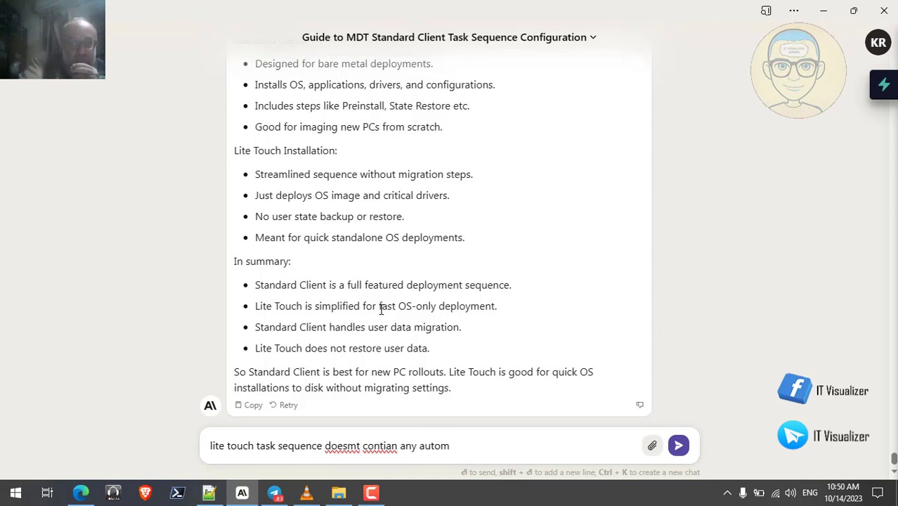
pyautogui.write('ated ')
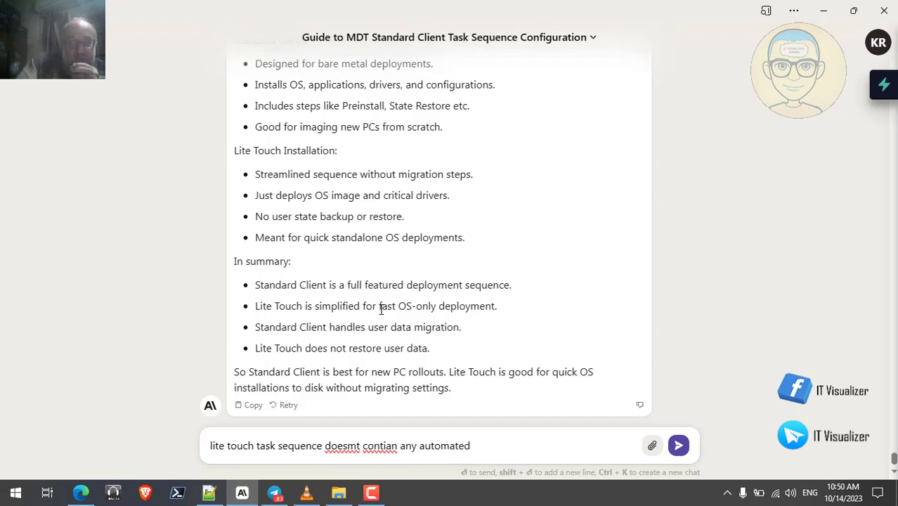
pyautogui.write('steps?')
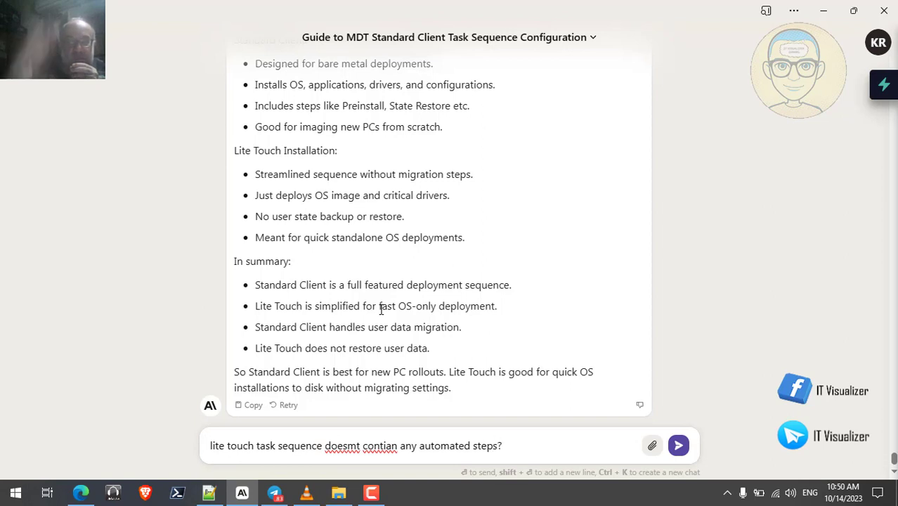
pyautogui.press('Return')
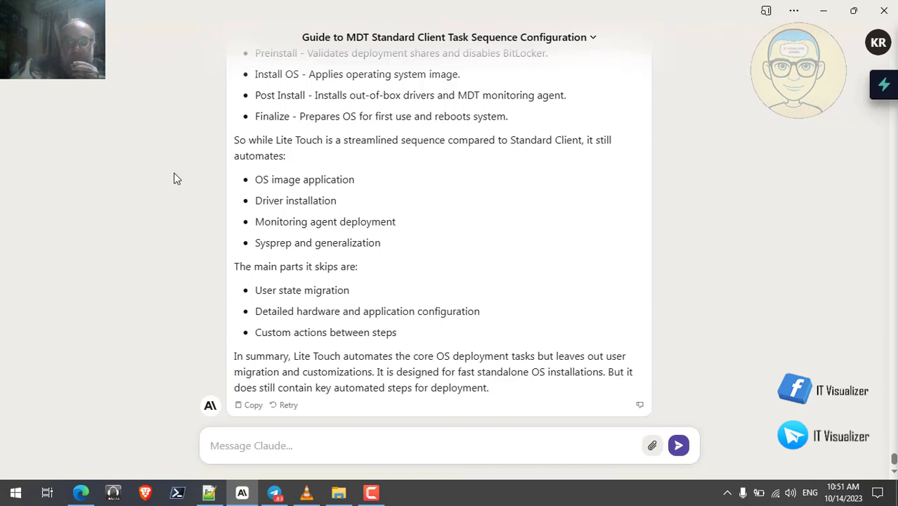
# Read Claude's reply listing Lite Touch's automated Preinstall, Install OS, Post Install and Finalize phases
pyautogui.scroll(2, 176, 178)
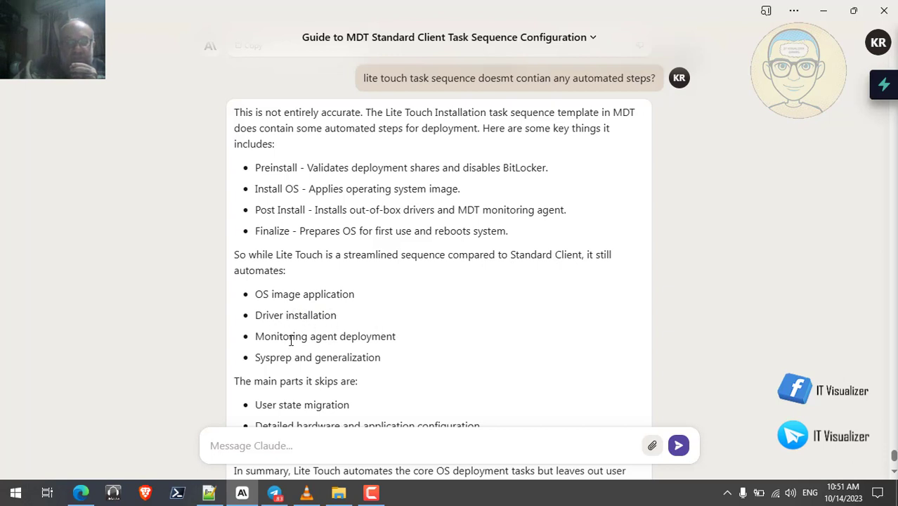
pyautogui.scroll(-2, 291, 341)
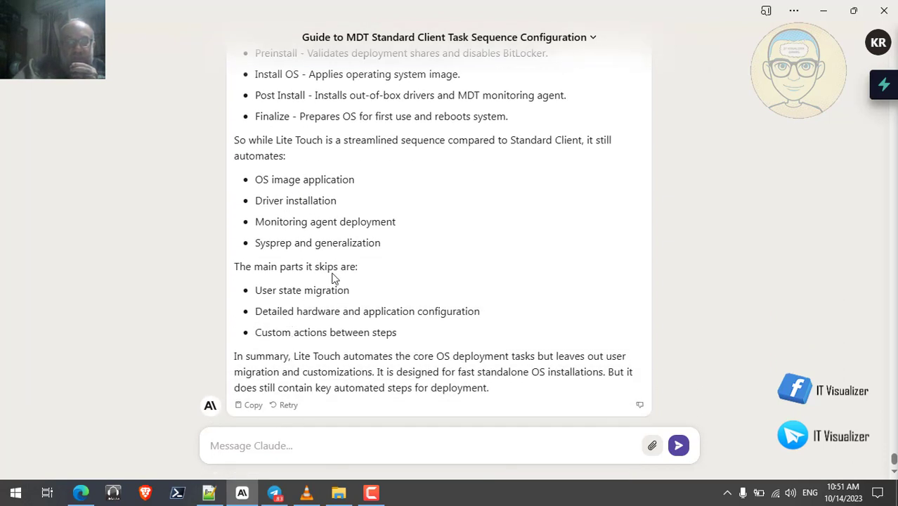